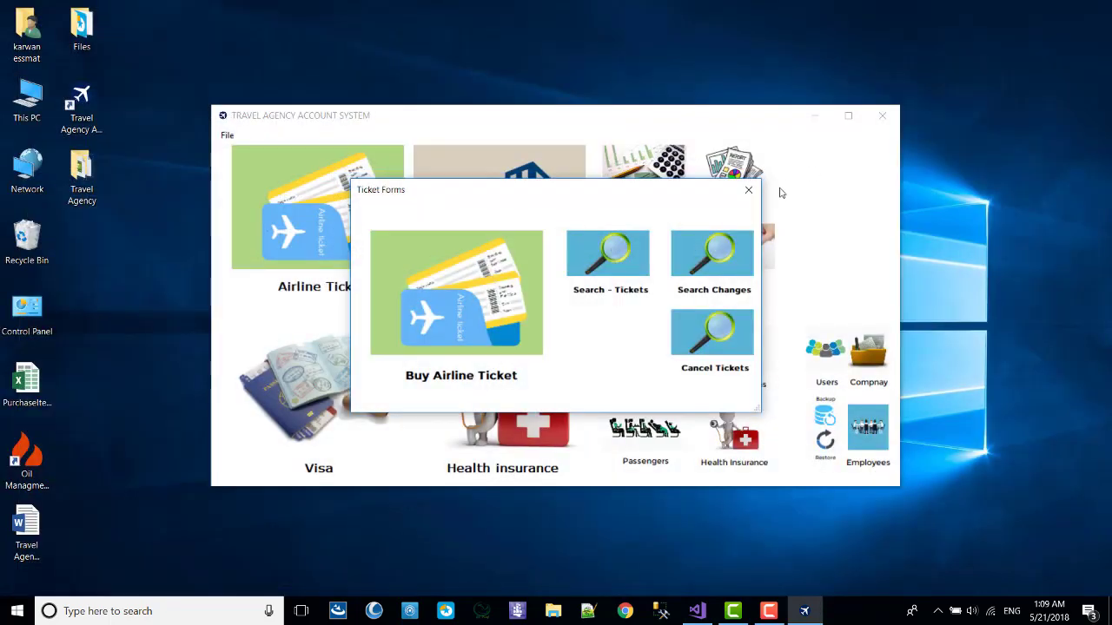
Dismiss the ticket forms and check today's hotel reservation bookings, then return to the main menu.
click(749, 188)
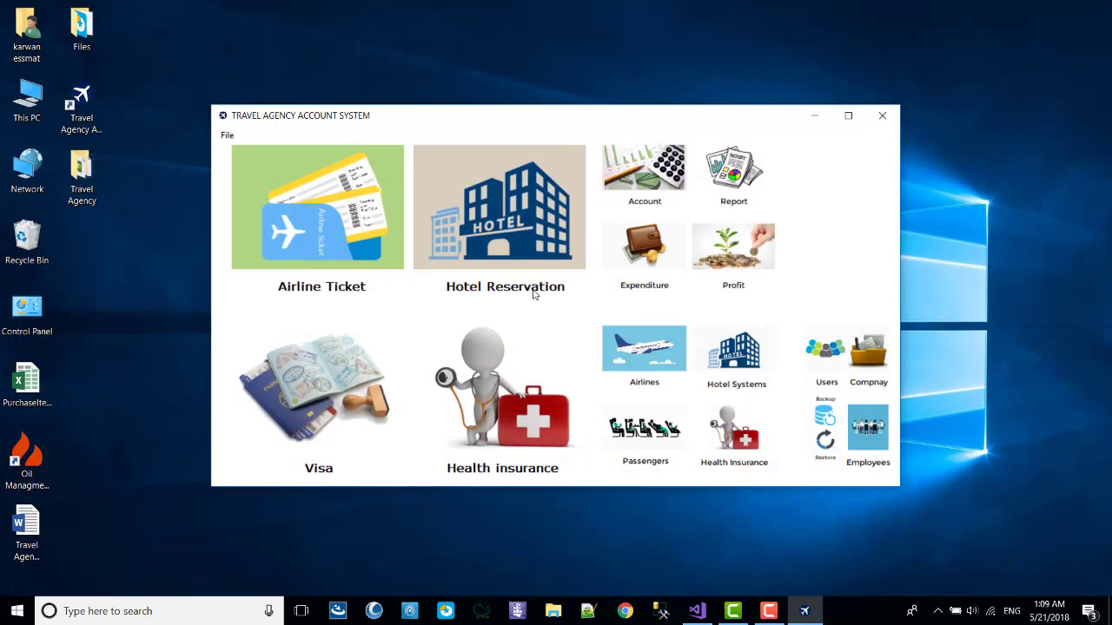
click(512, 250)
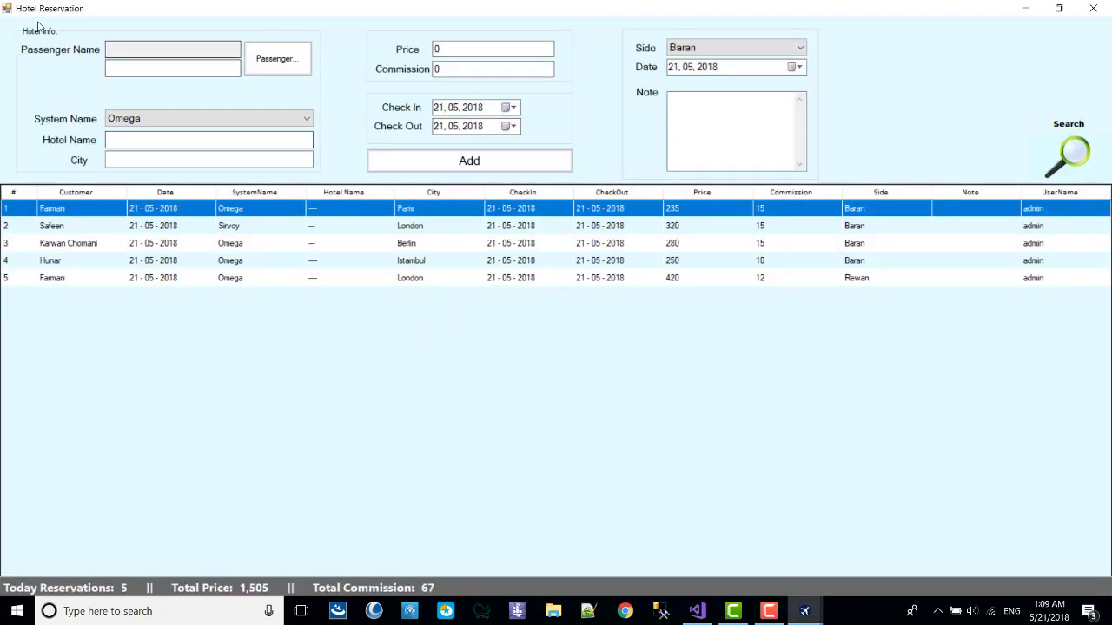
click(1093, 8)
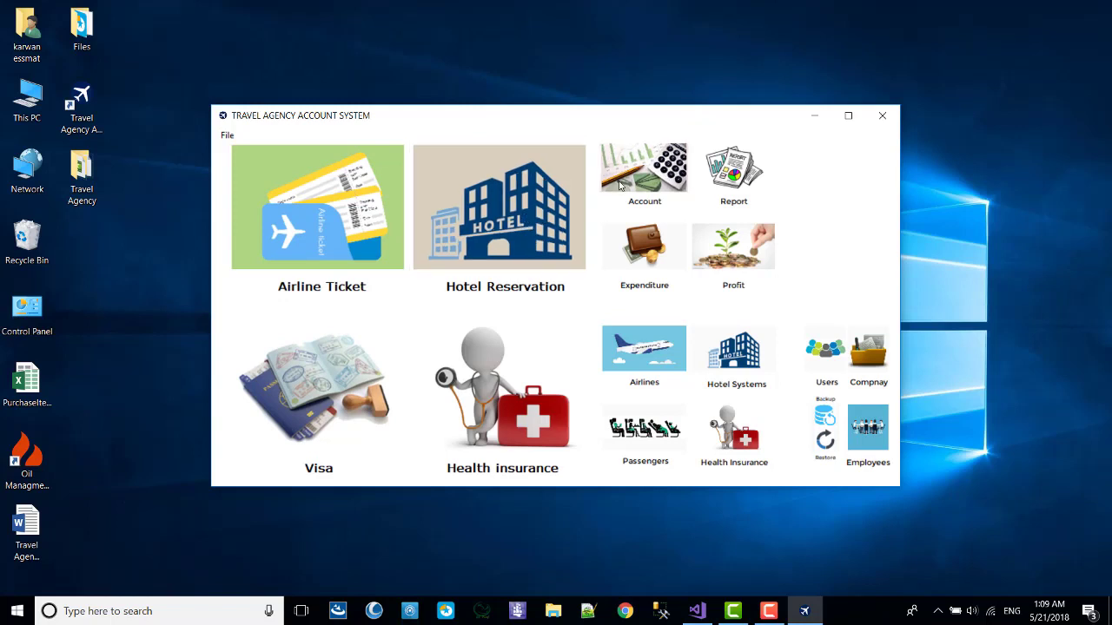
Open the Airline accounts listing Turkish Airline and Fly Dubai, with 1,555 total remaining.
click(647, 169)
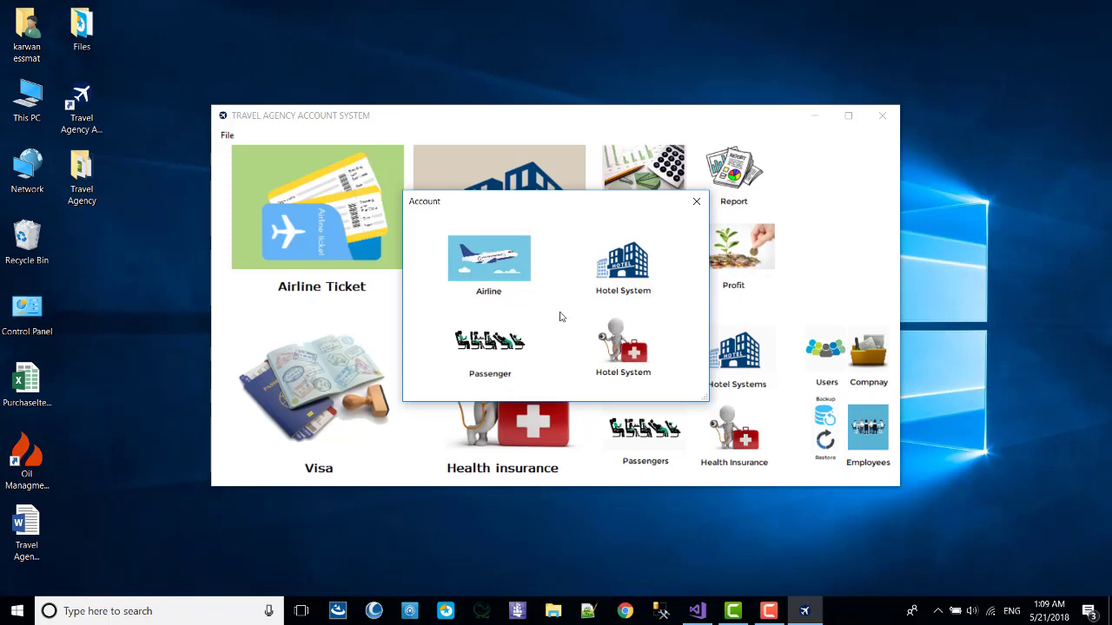
click(478, 265)
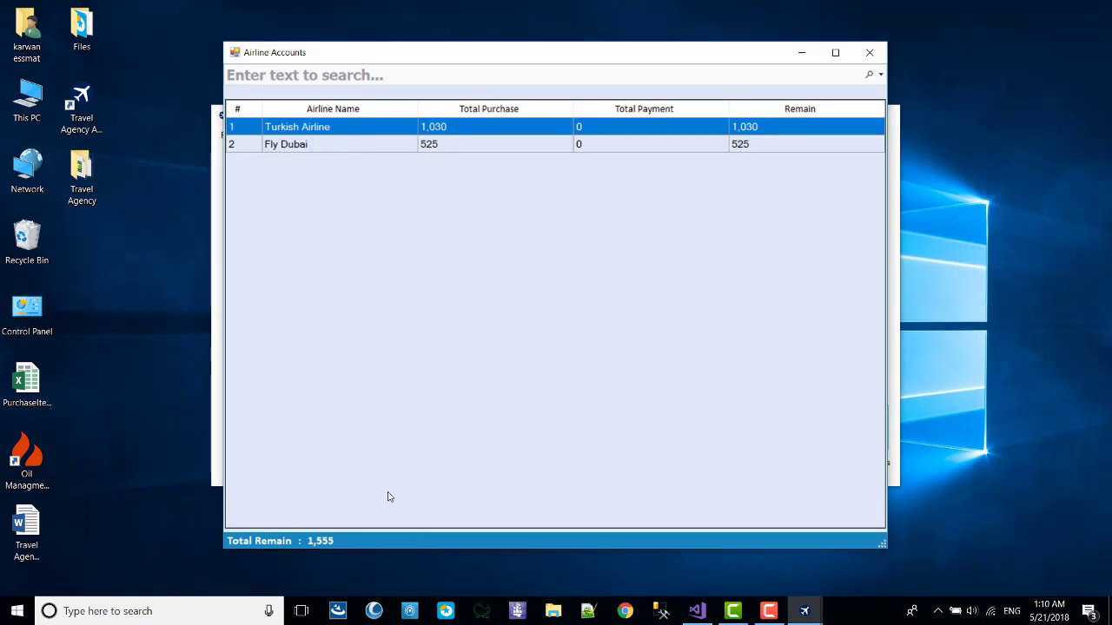
click(322, 74)
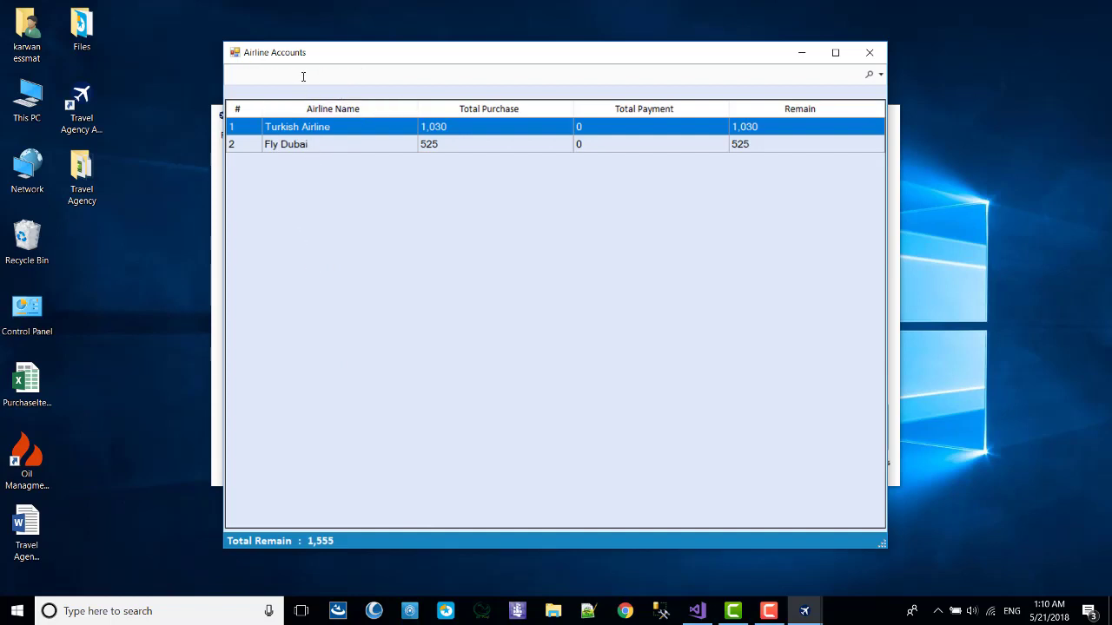
text(tu)
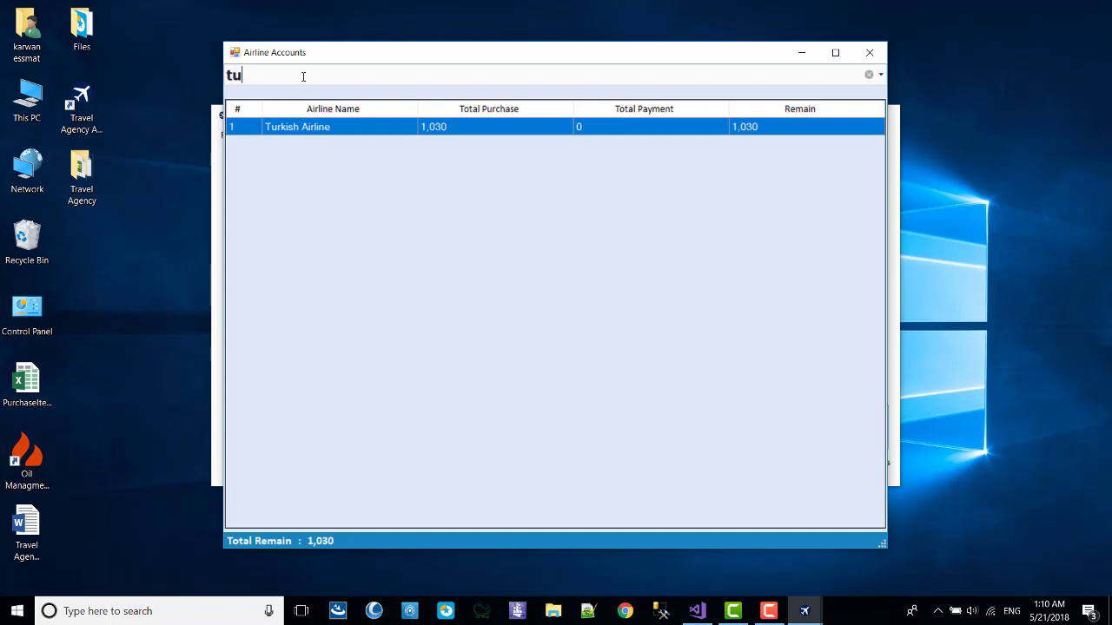
key(BackSpace)
key(BackSpace)
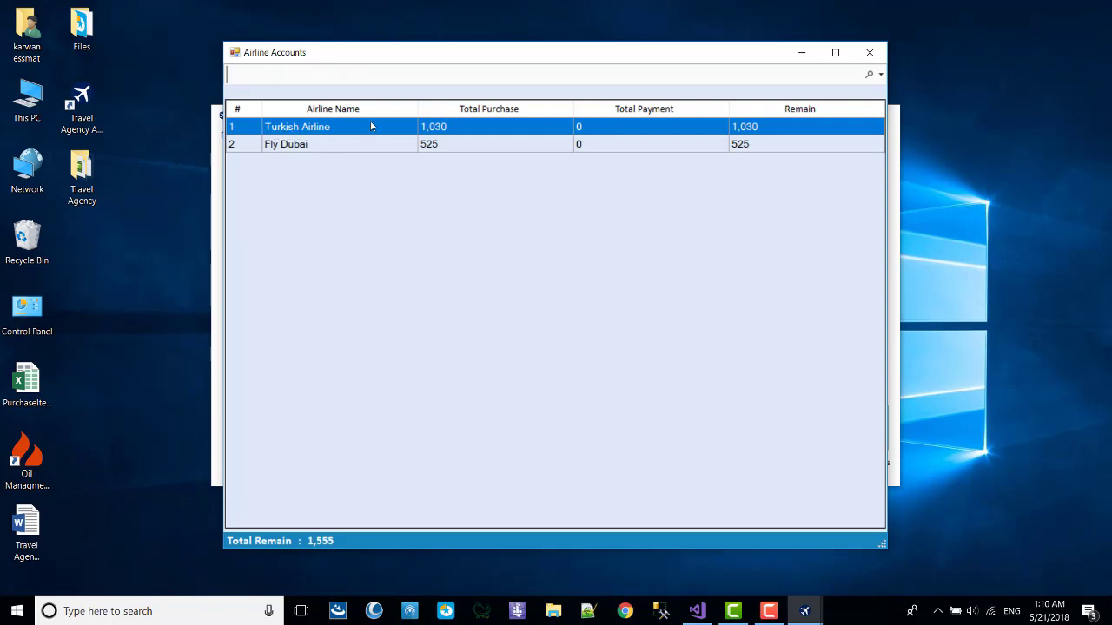
click(447, 130)
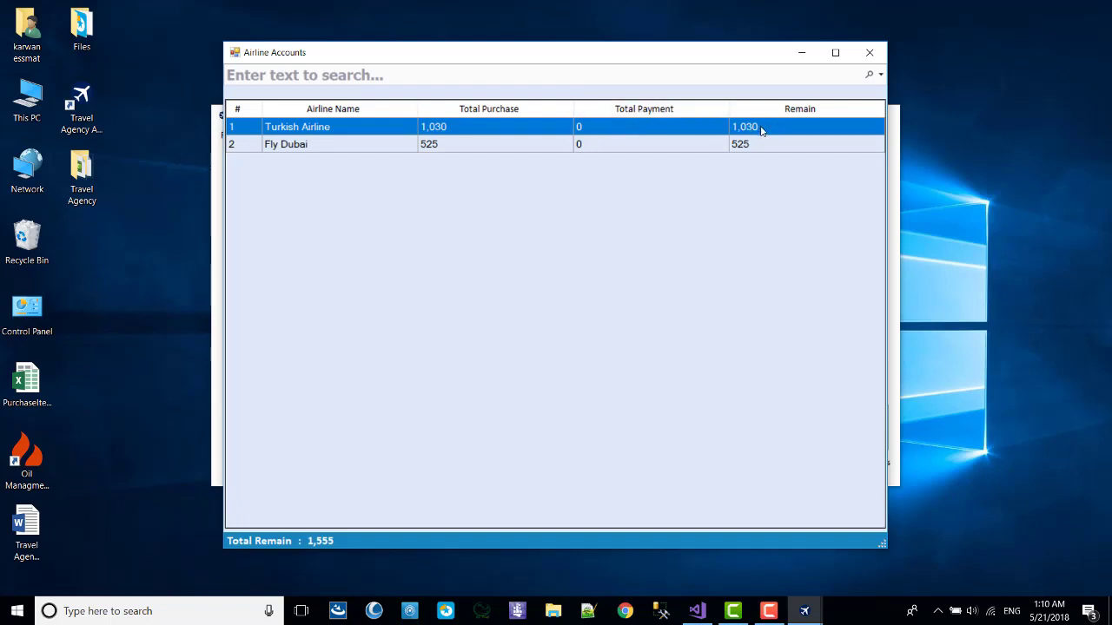
click(312, 145)
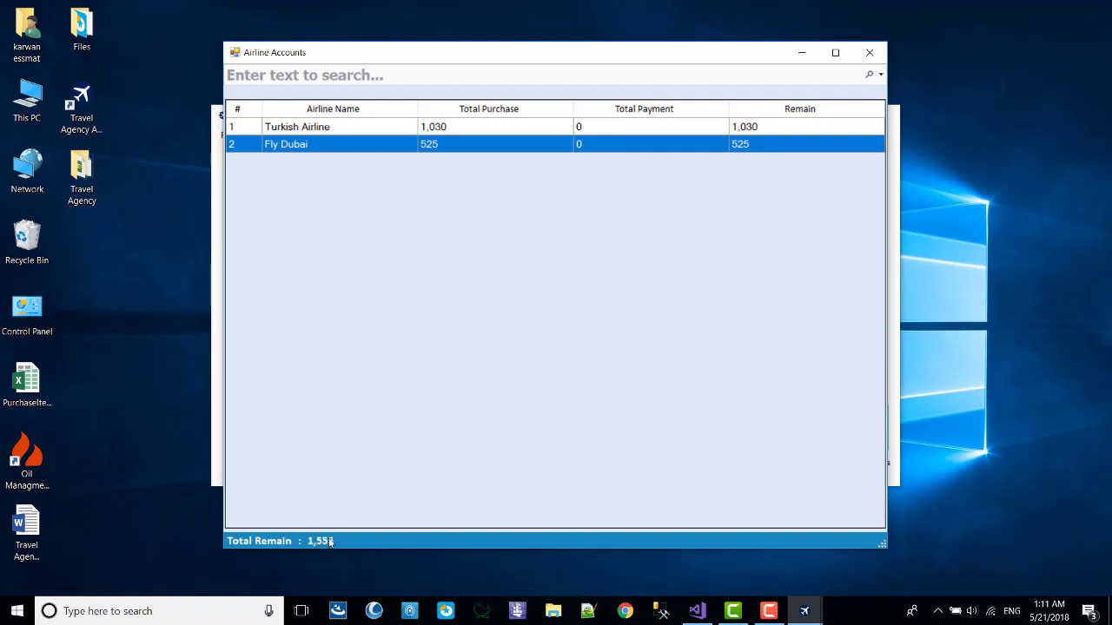
key(Up)
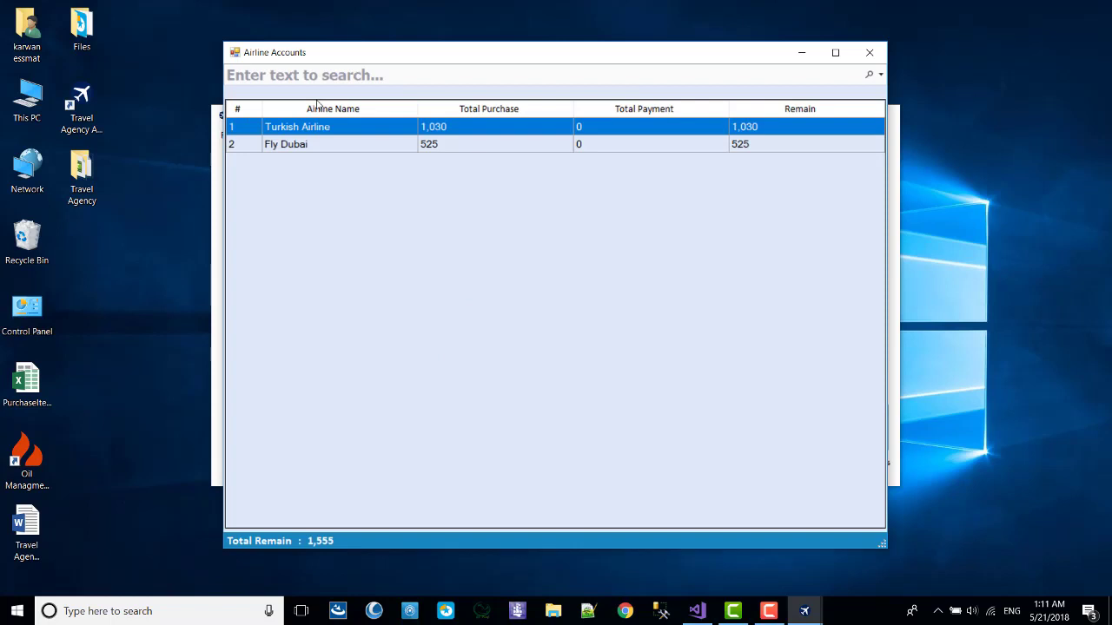
Pay 250 to Turkish Airline, leaving 780 remaining and 1,305 total remain.
right_click(371, 127)
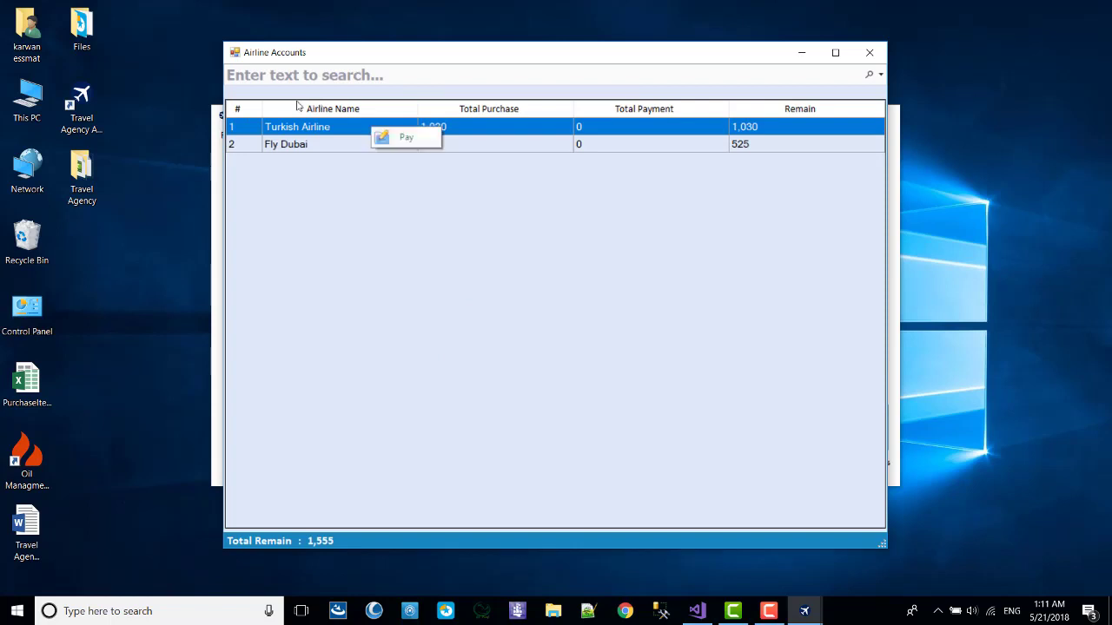
click(398, 139)
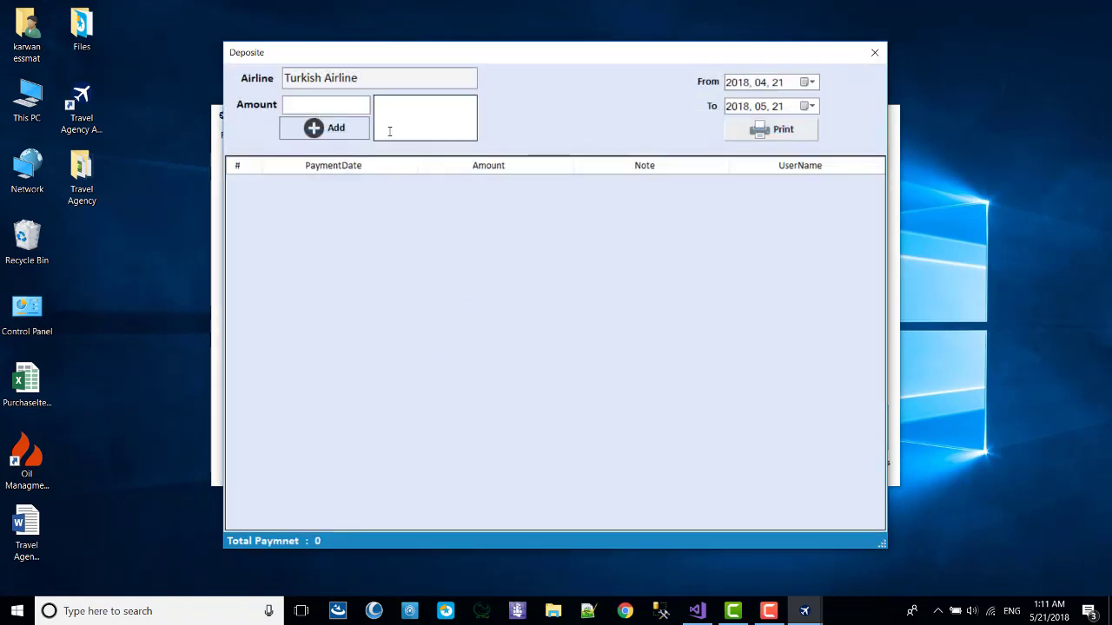
drag(322, 56, 324, 55)
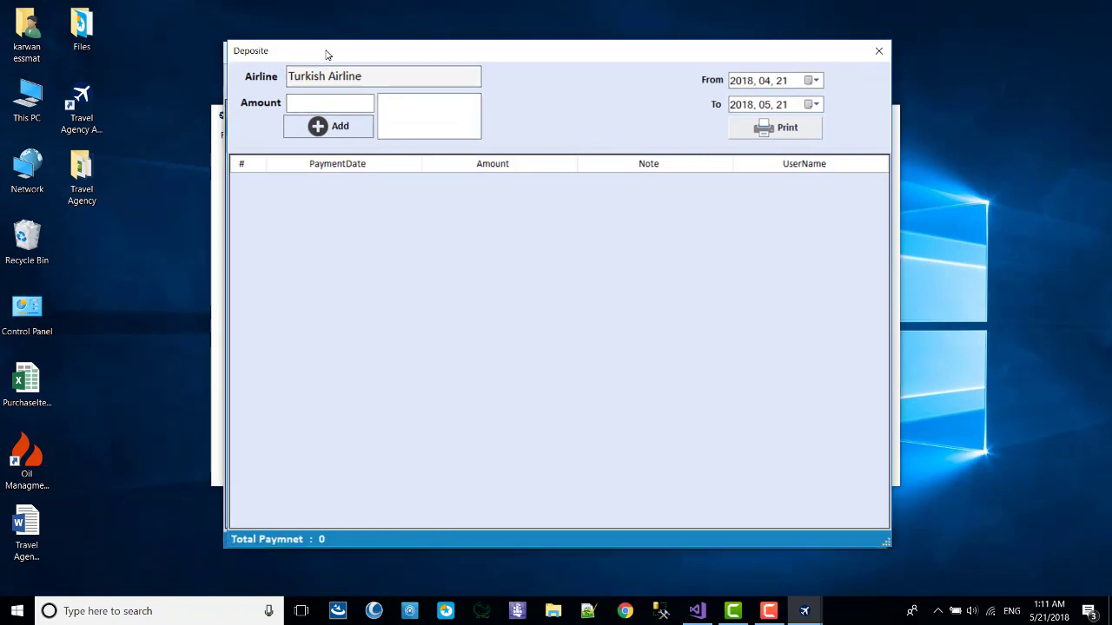
click(364, 106)
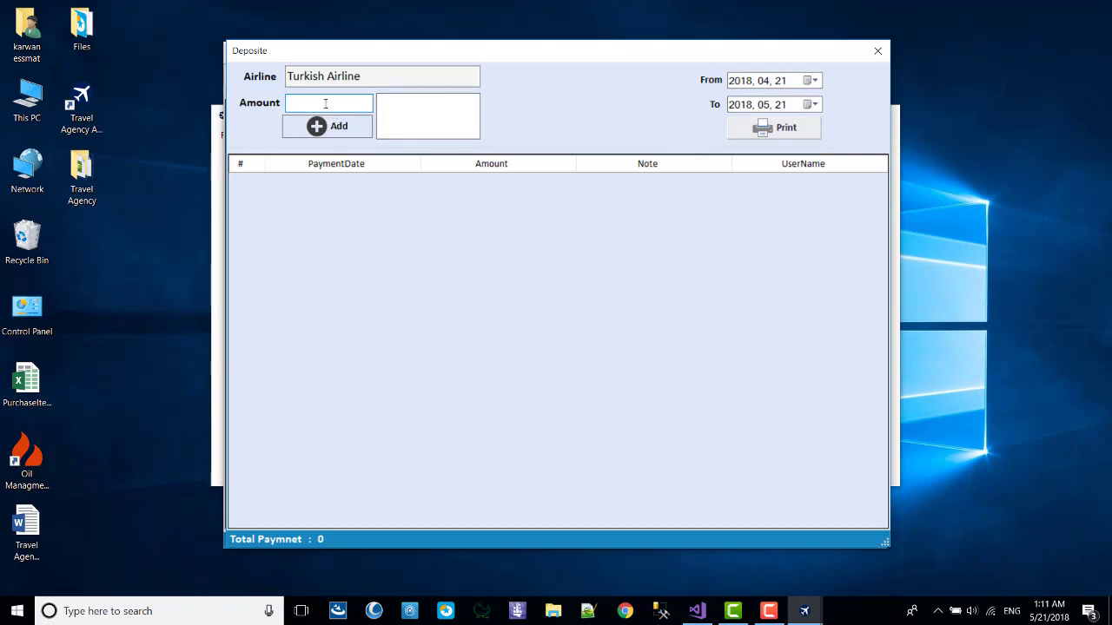
text(50)
click(343, 127)
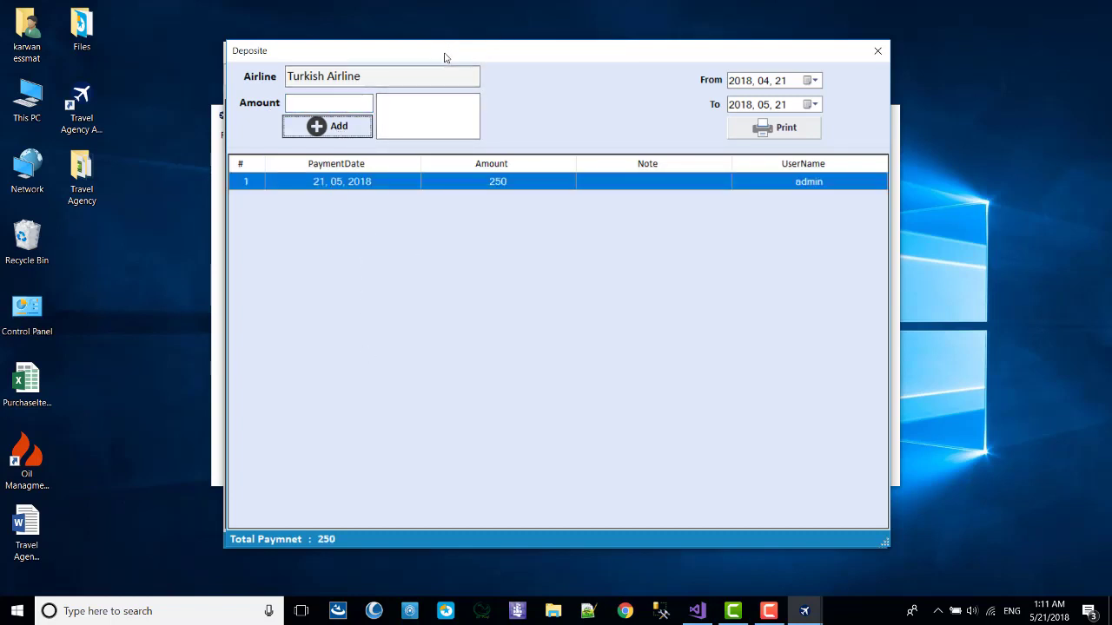
click(878, 50)
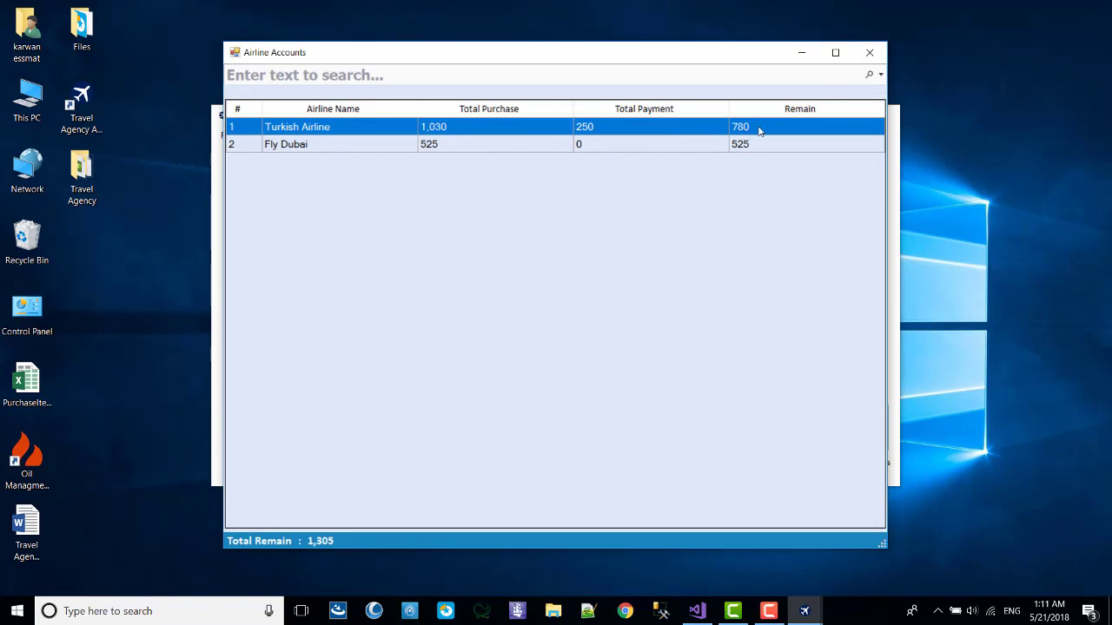
Add a 200 payment to Turkish Airline dated 20 May 2018.
right_click(489, 128)
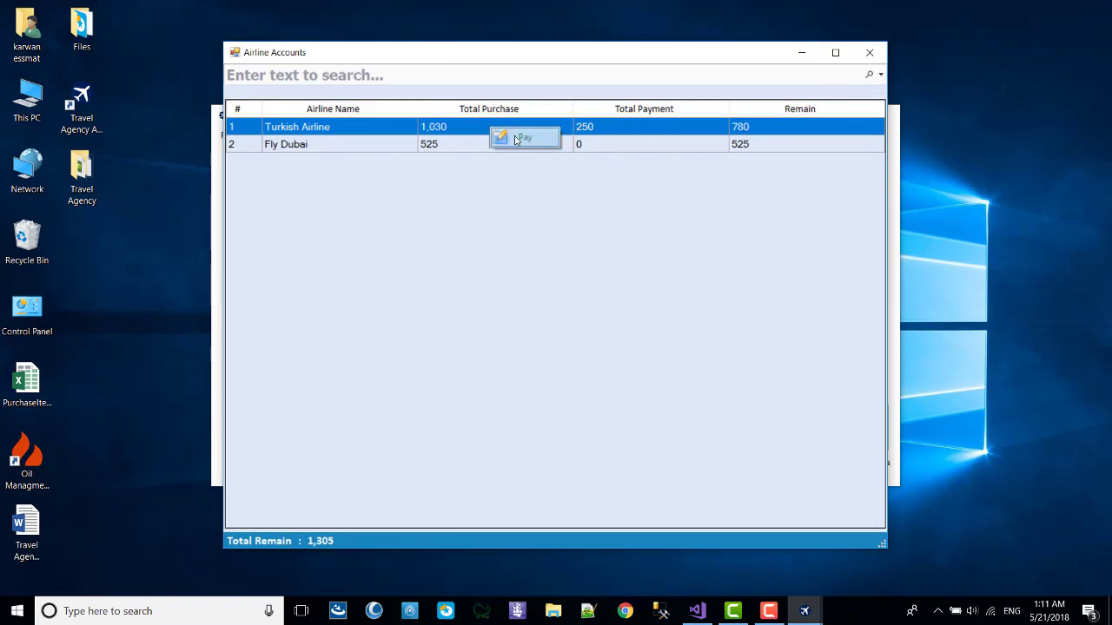
click(521, 137)
click(810, 109)
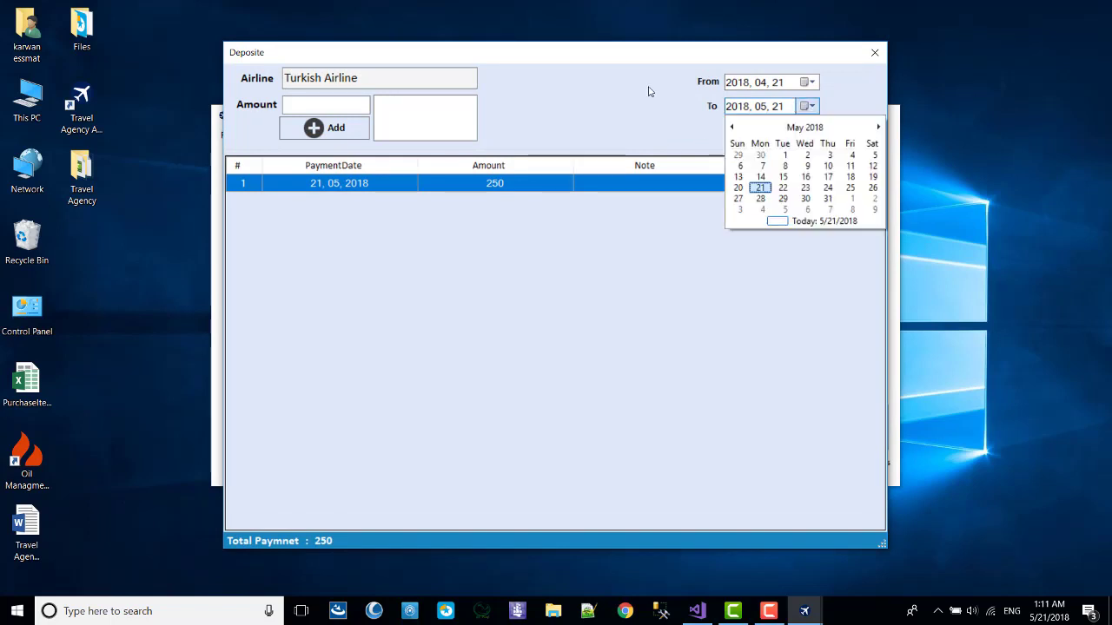
click(737, 187)
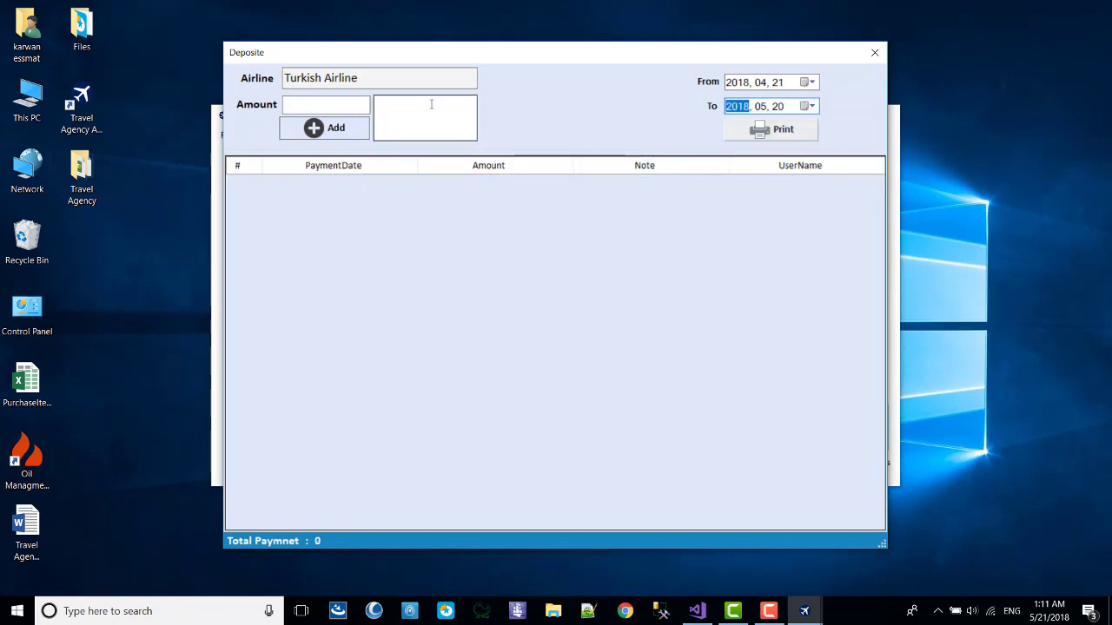
click(348, 108)
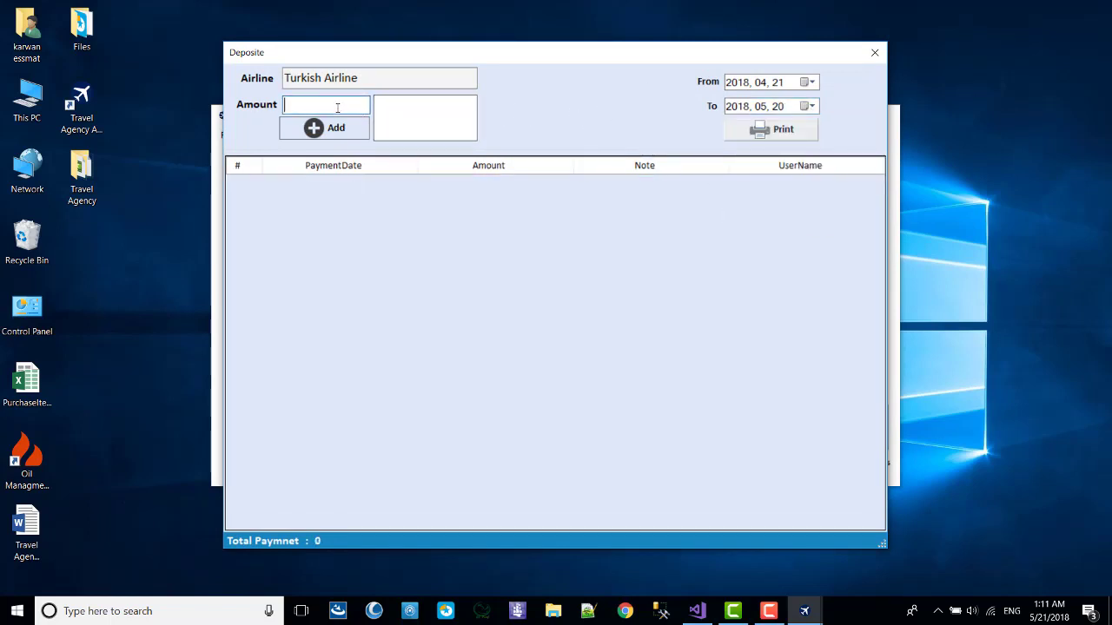
text(200)
click(314, 135)
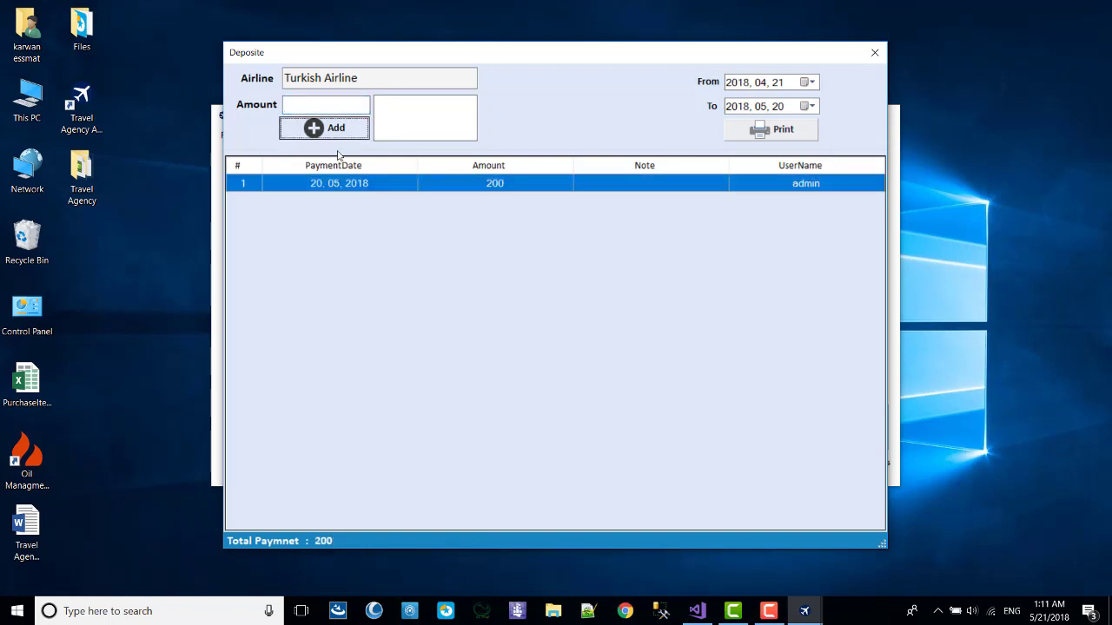
Reset the payment list end date to 21 May, review both payments, and close the form.
click(807, 106)
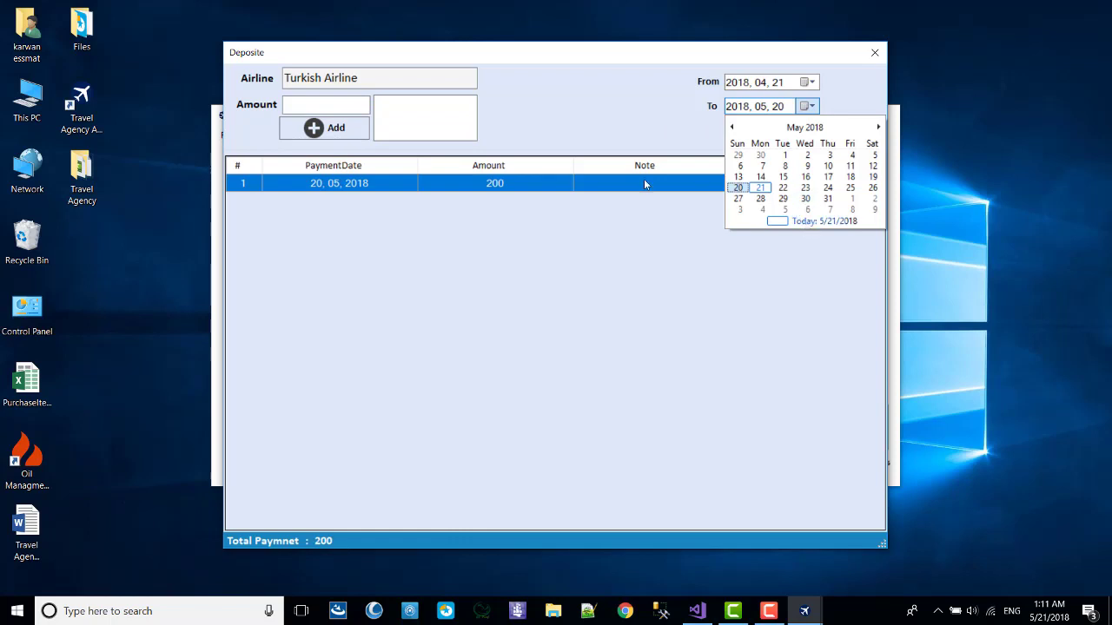
click(778, 222)
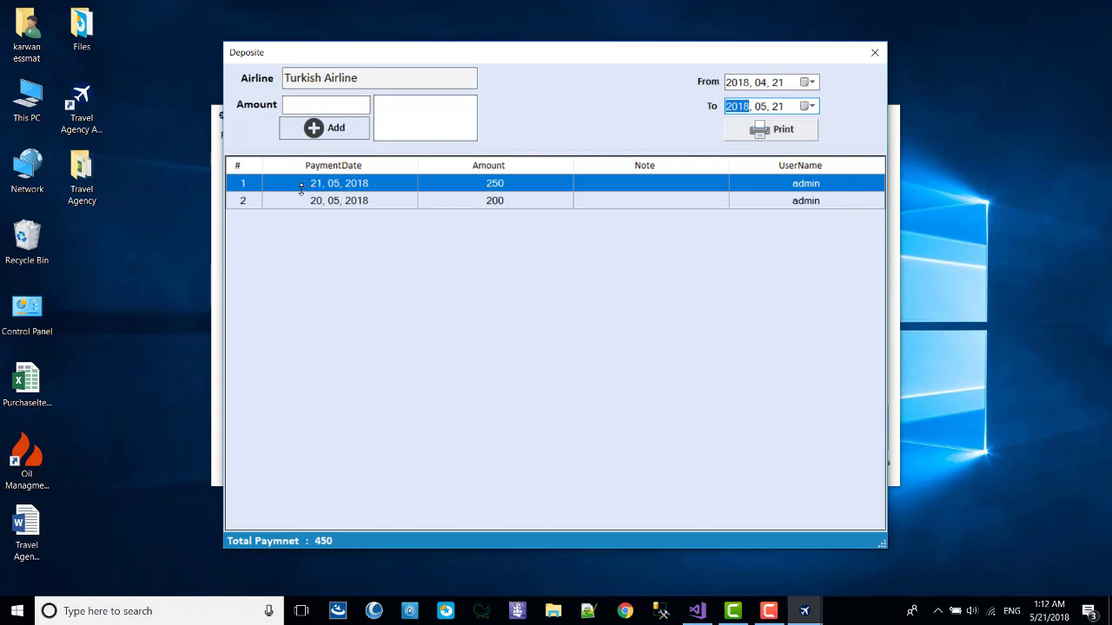
click(472, 181)
click(478, 198)
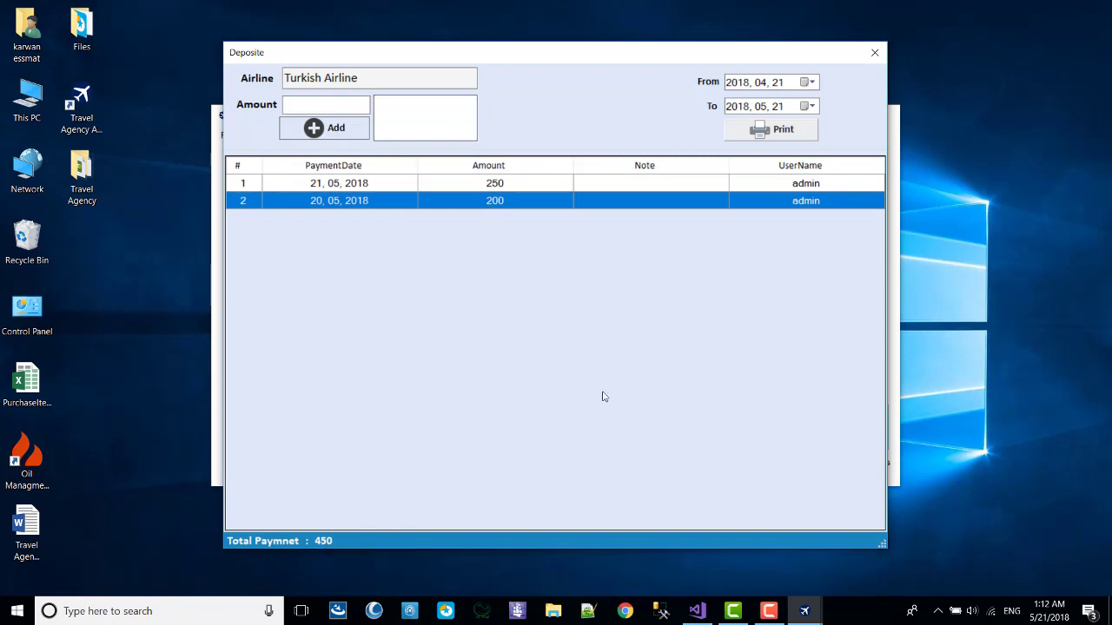
click(874, 52)
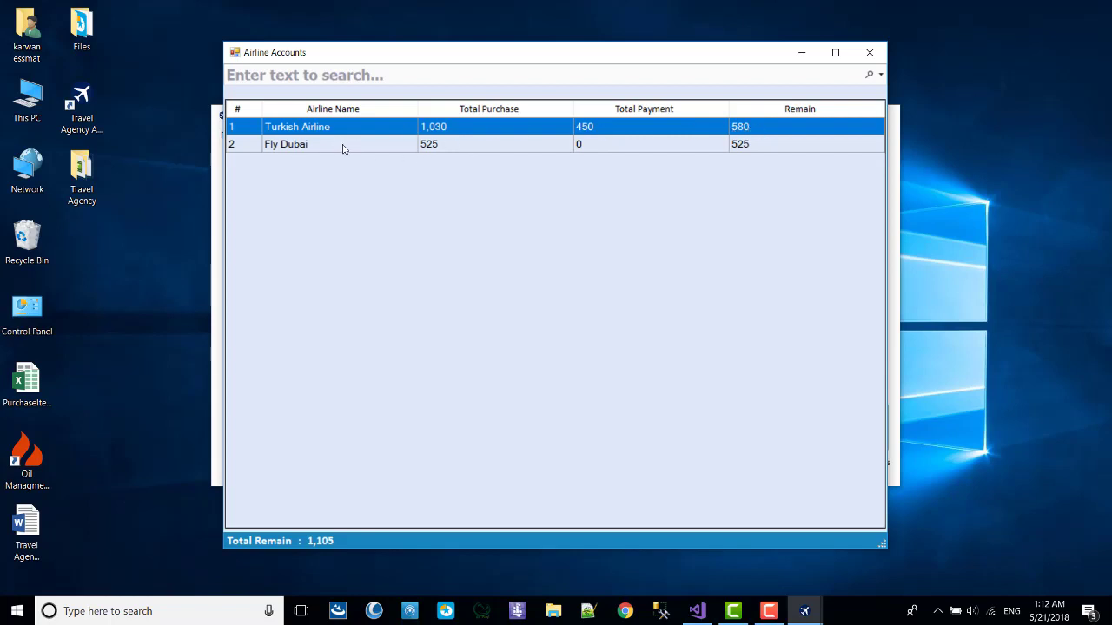
Open Fly Dubai's payment form, enter 25, and close it without recording a payment.
click(392, 148)
right_click(458, 146)
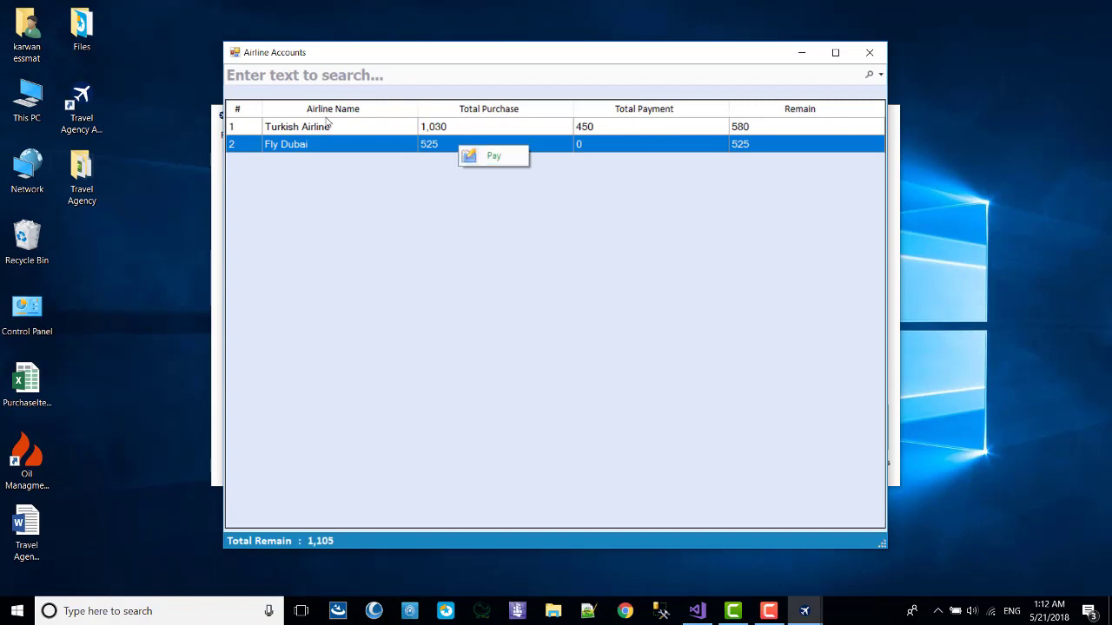
click(486, 156)
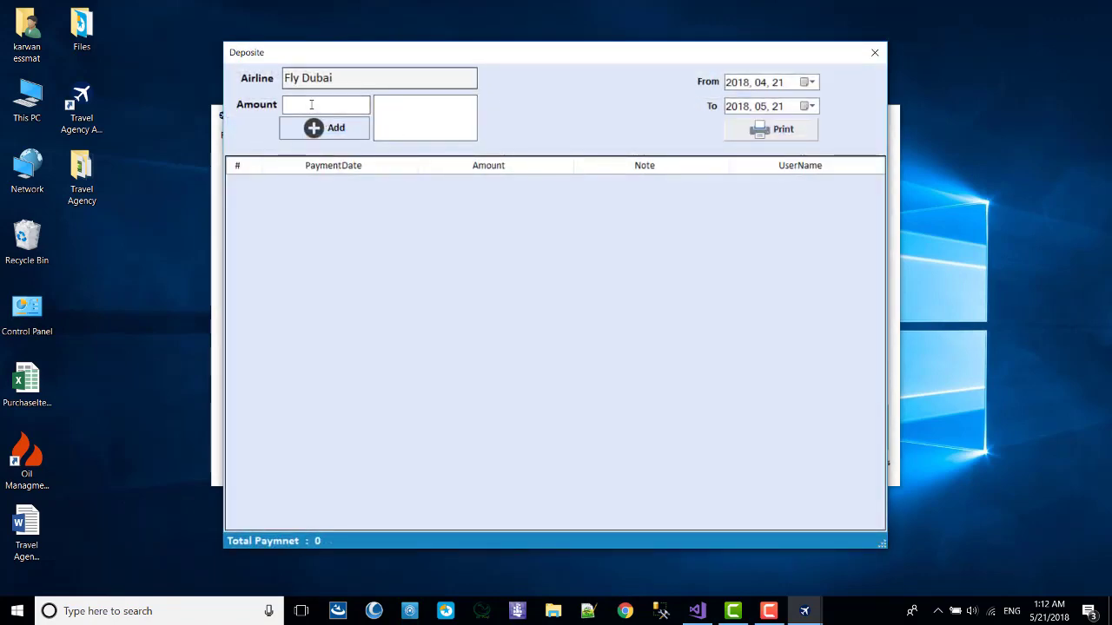
drag(328, 58, 486, 43)
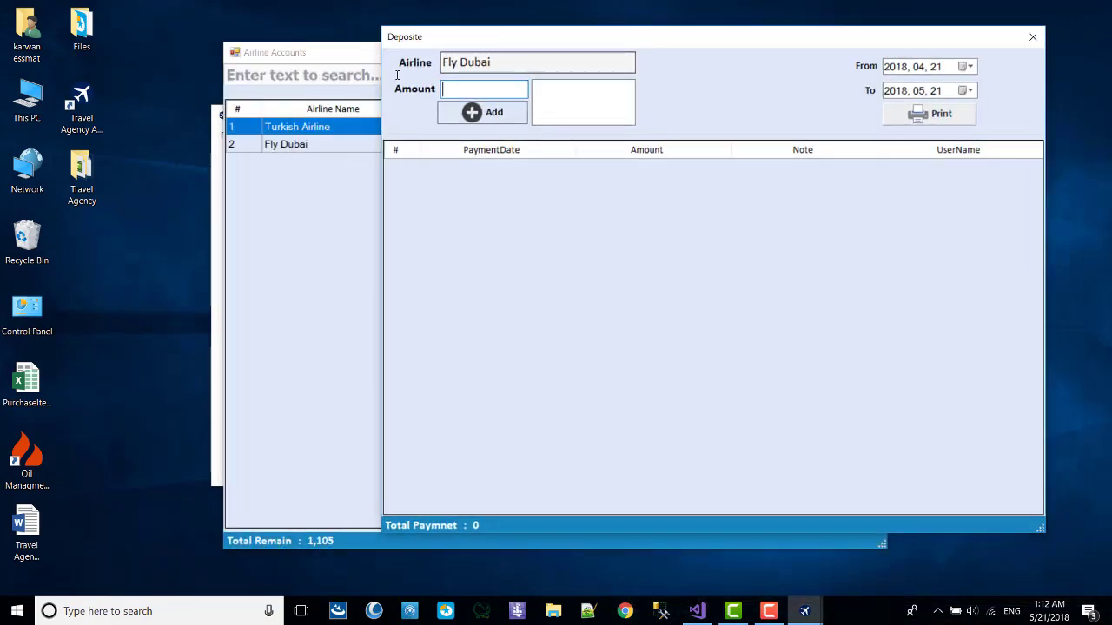
text(25)
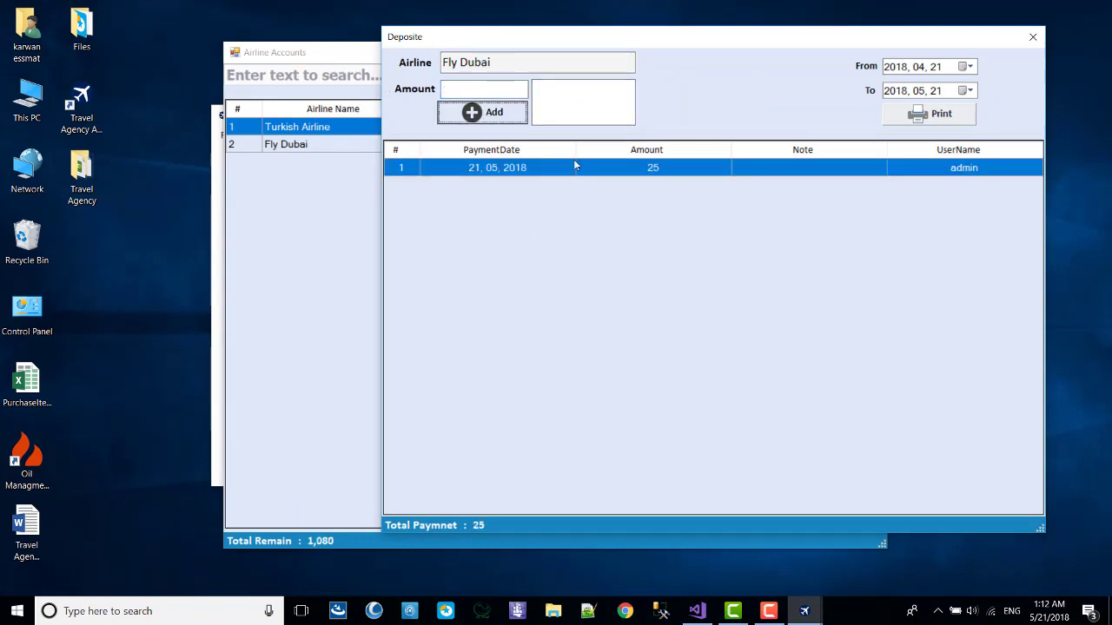
click(1030, 39)
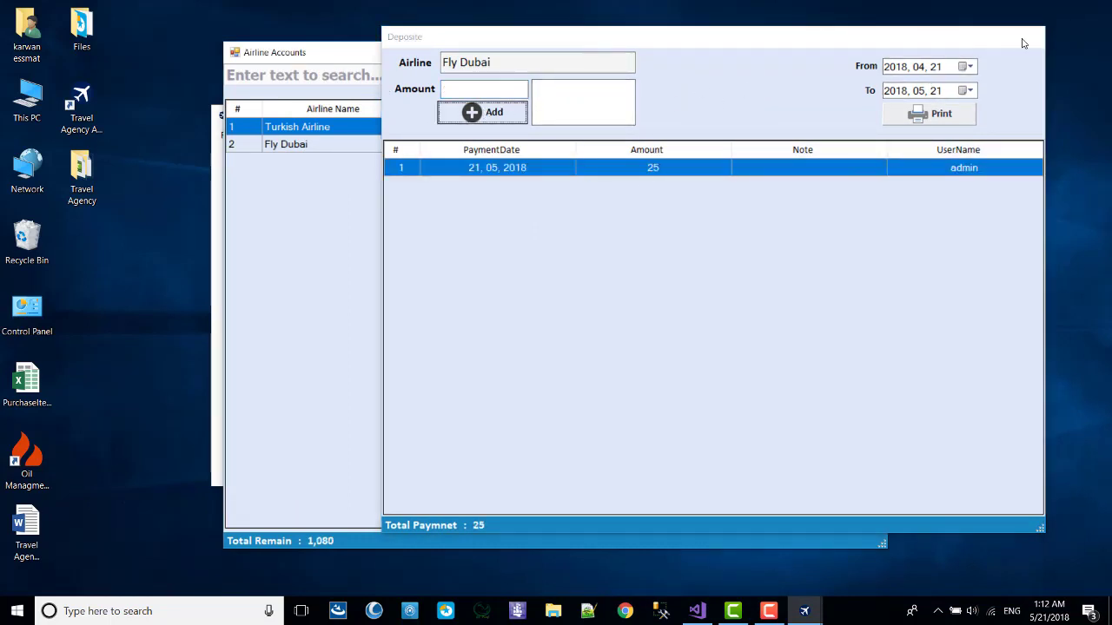
Pay 300 to Fly Dubai, bringing its payments to 325 with 200 remaining.
click(599, 148)
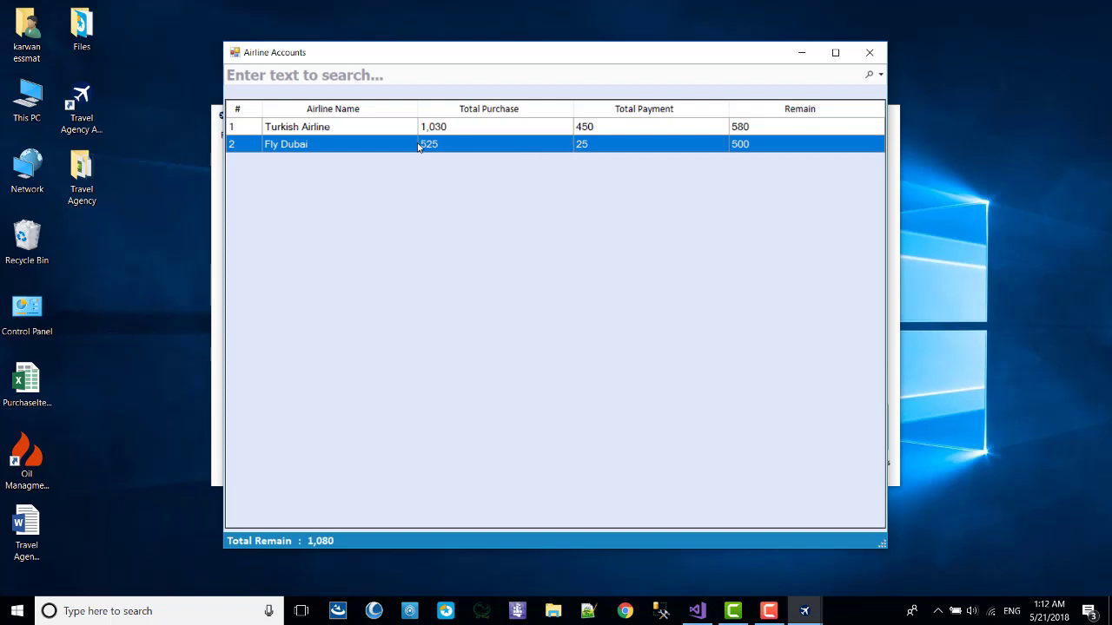
right_click(618, 150)
click(647, 159)
click(329, 103)
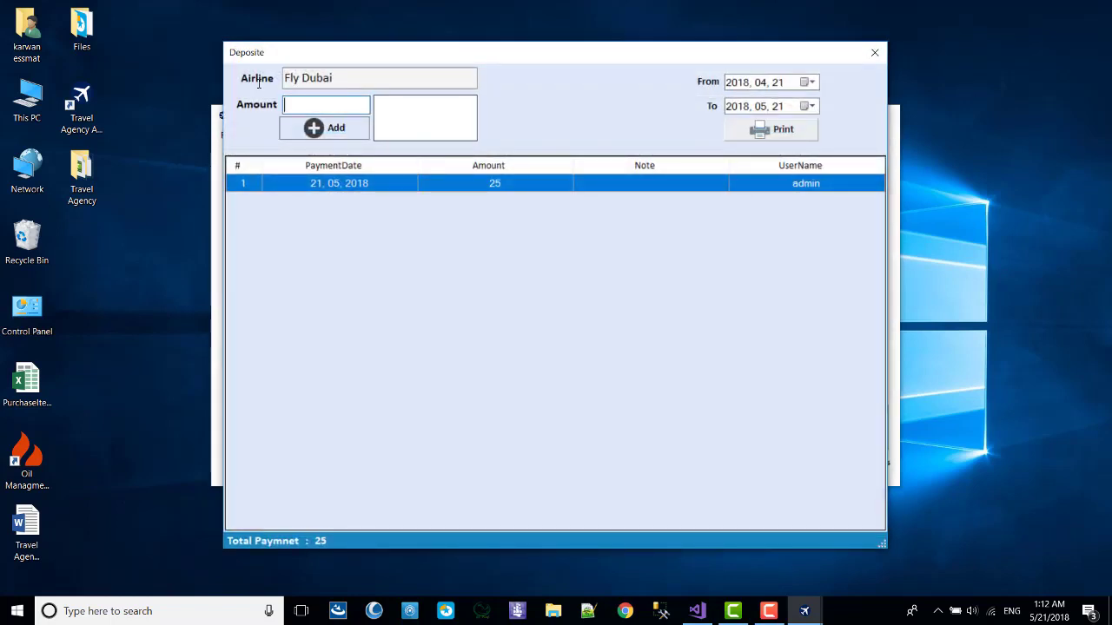
text(300)
click(333, 127)
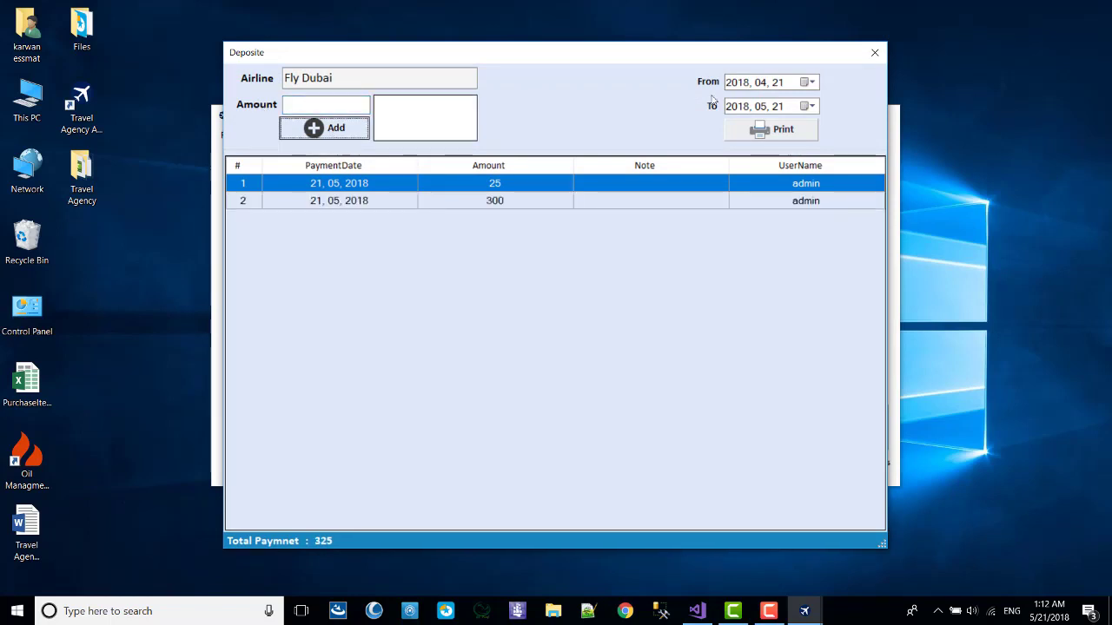
click(875, 52)
click(657, 148)
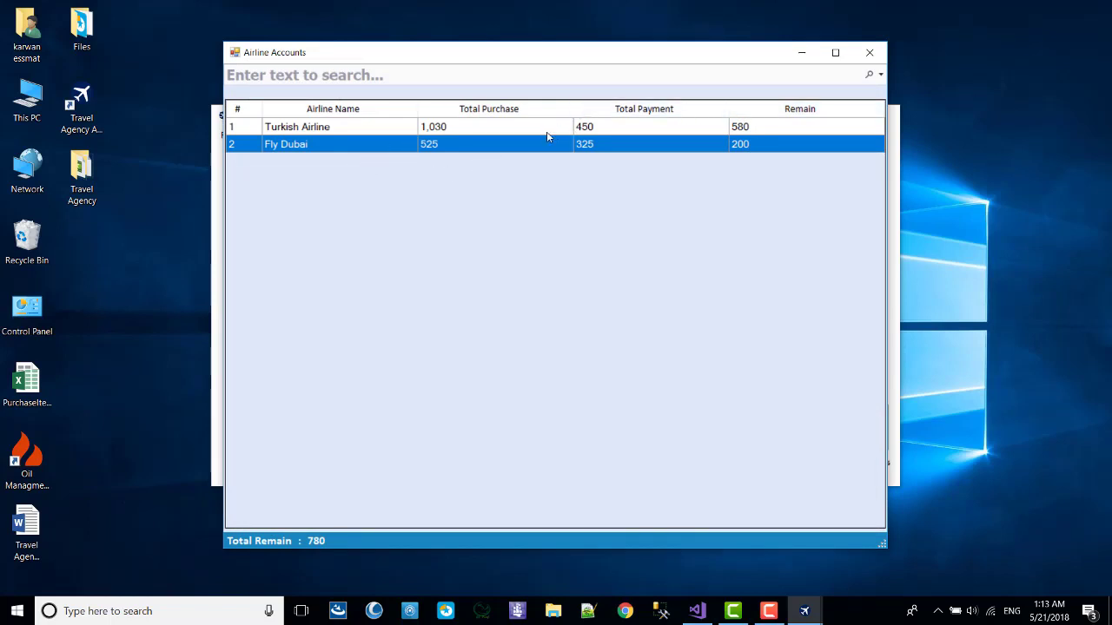
click(446, 128)
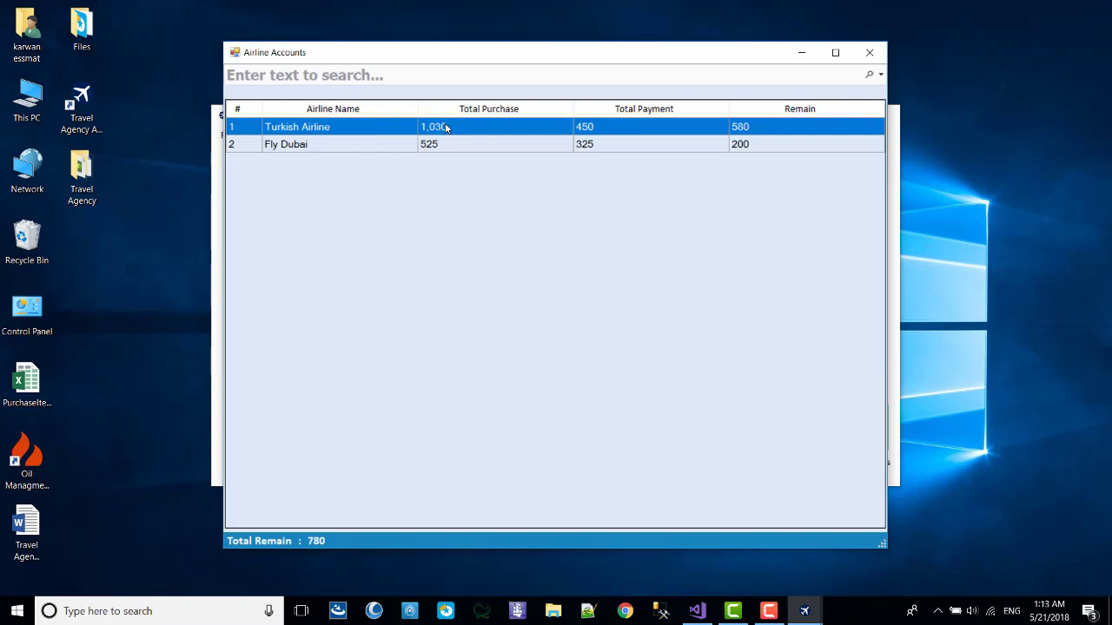
Delete Turkish Airline's 200 and 250 payments.
double_click(359, 126)
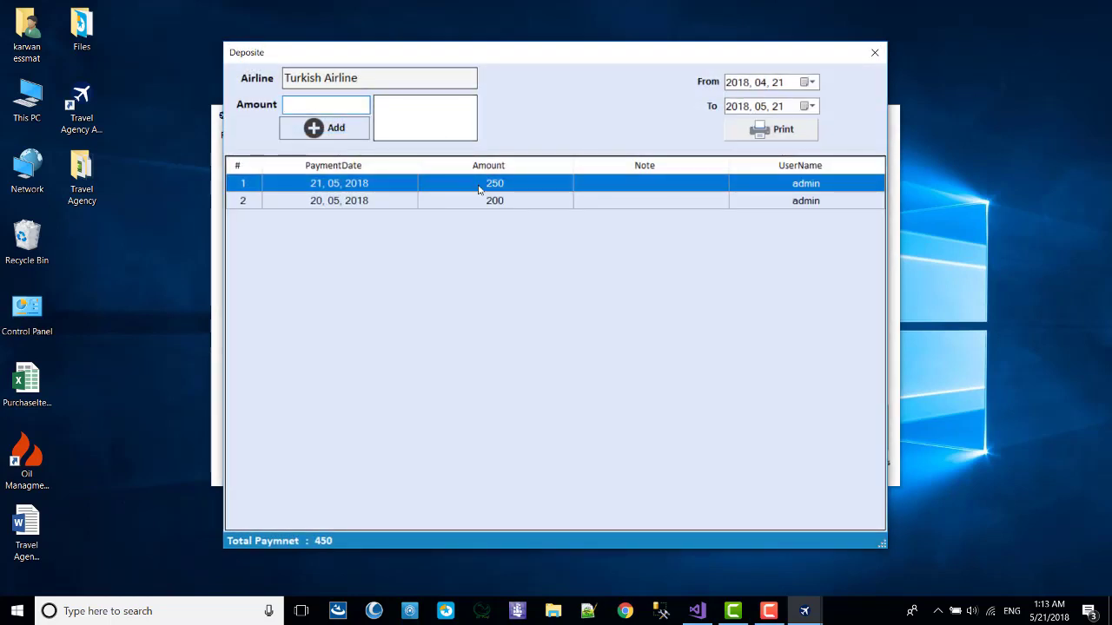
click(447, 201)
right_click(444, 201)
click(484, 251)
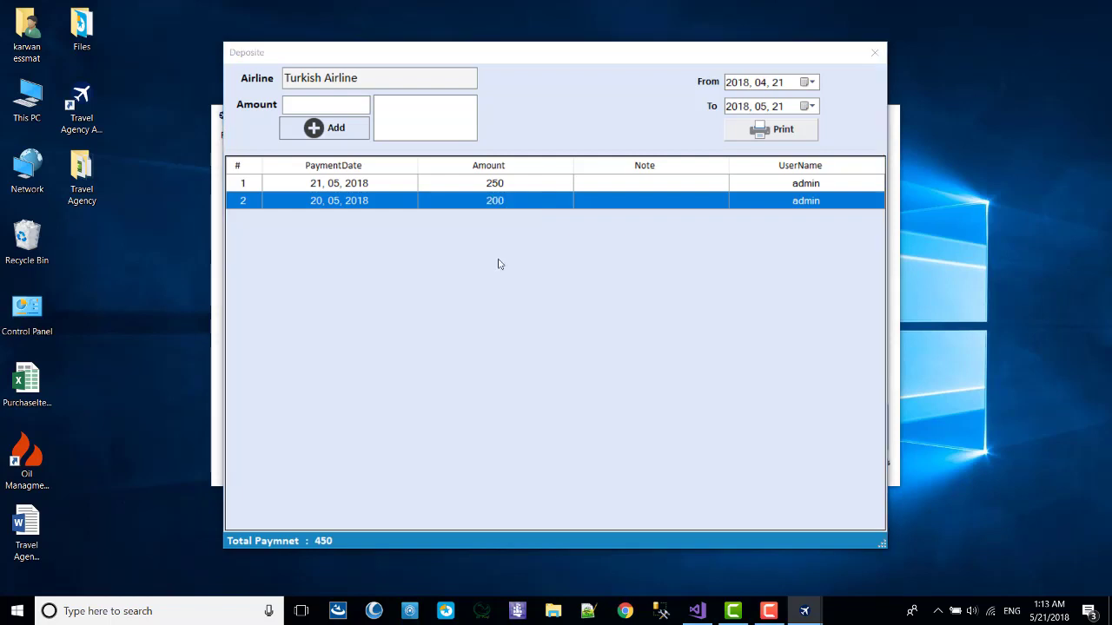
click(539, 356)
right_click(493, 184)
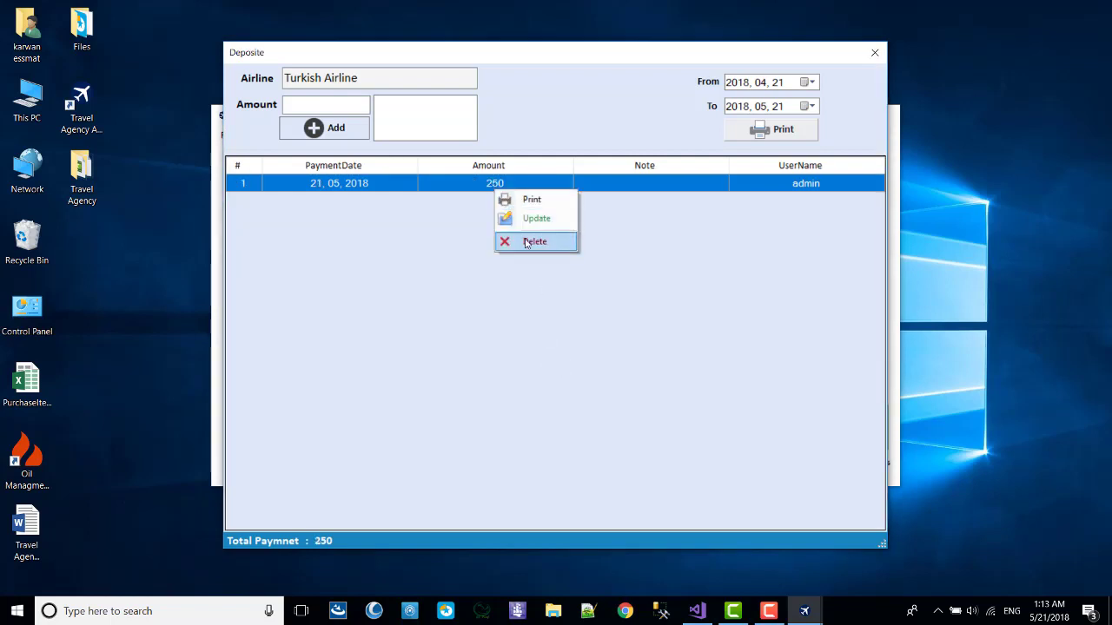
click(528, 243)
click(536, 357)
Add a -5,000 payment for Turkish Airline and close the payments window.
click(325, 104)
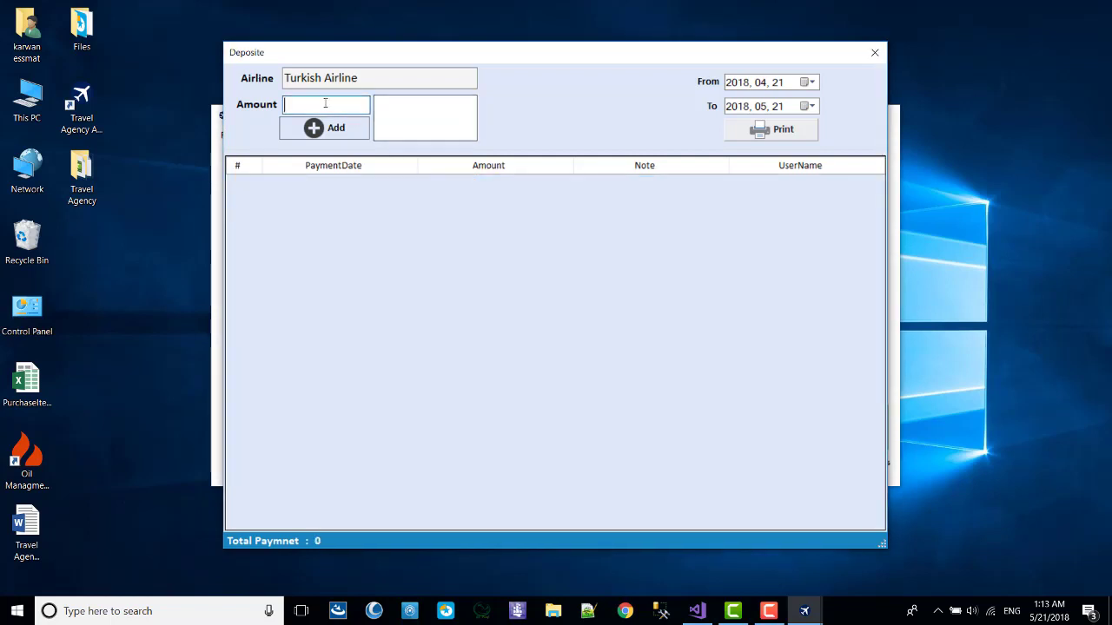
text(-5000)
click(314, 129)
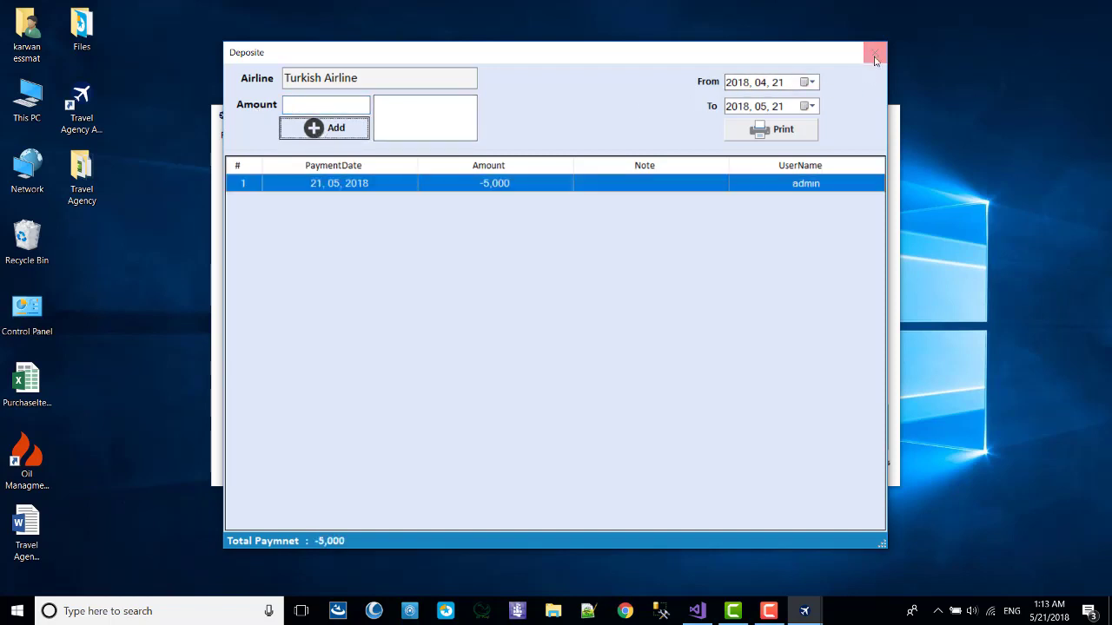
click(875, 52)
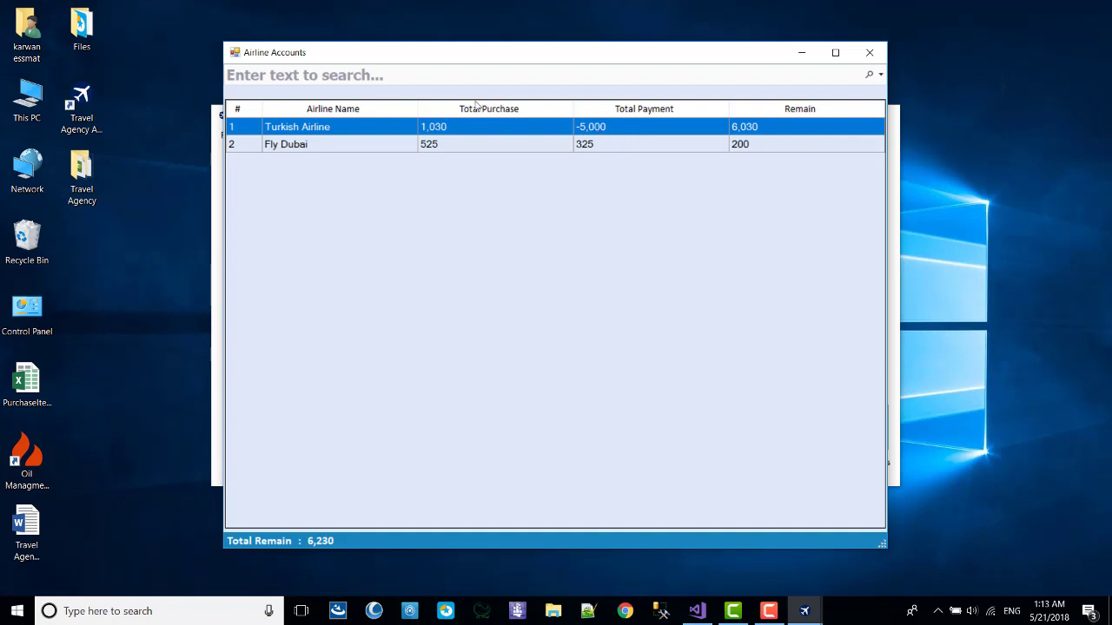
Delete the -5,000 entry and enter 5000 as Turkish Airline's new payment.
right_click(596, 129)
click(620, 139)
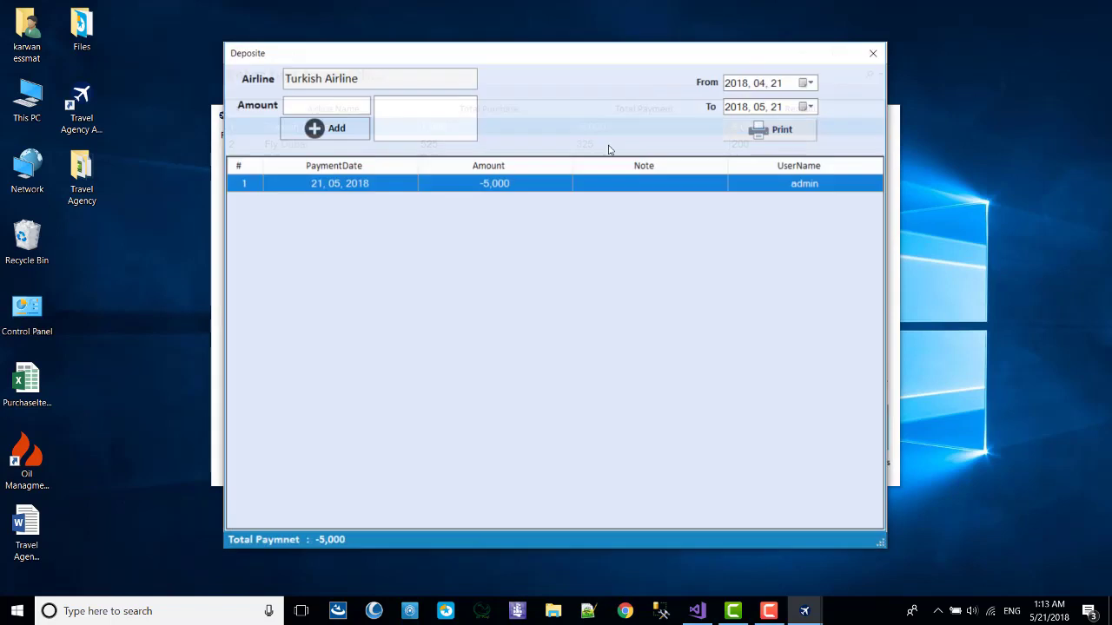
right_click(492, 185)
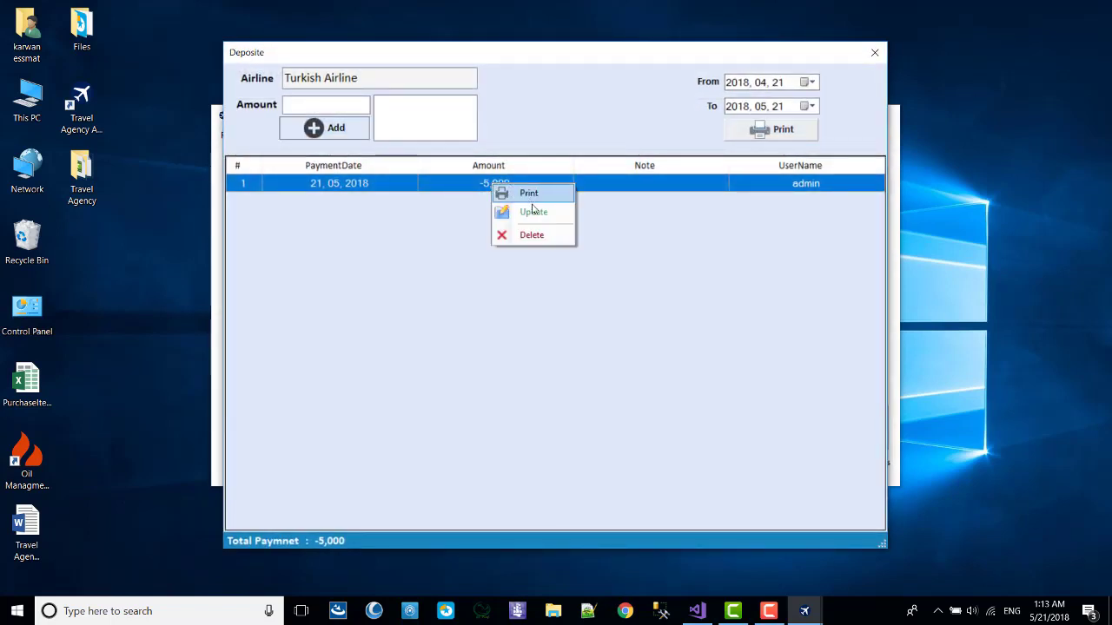
click(534, 236)
click(541, 355)
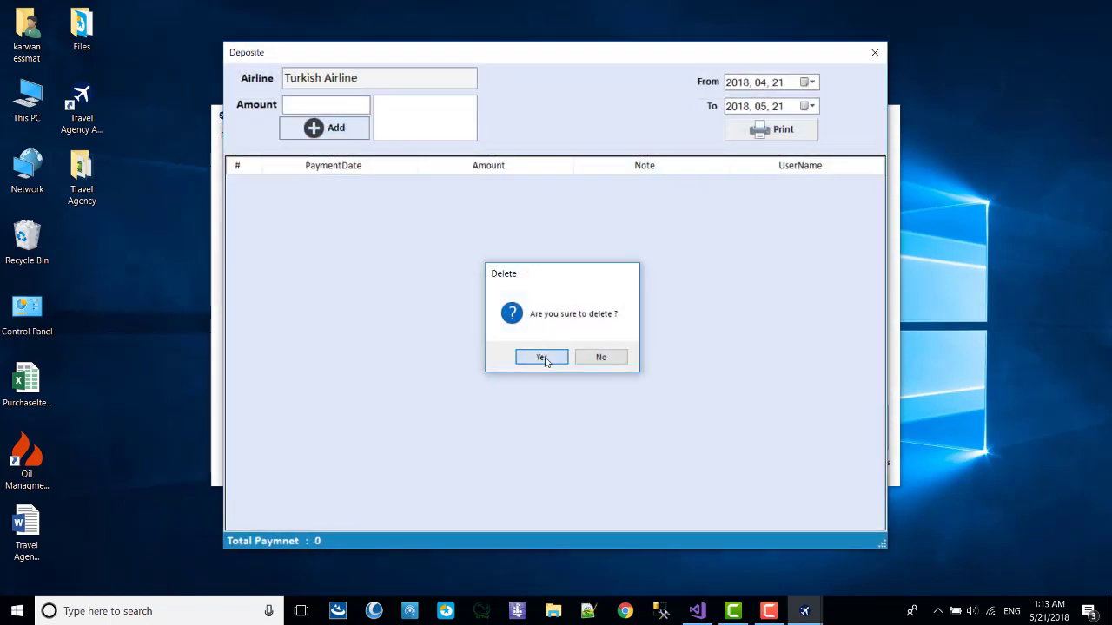
click(350, 103)
text(5000)
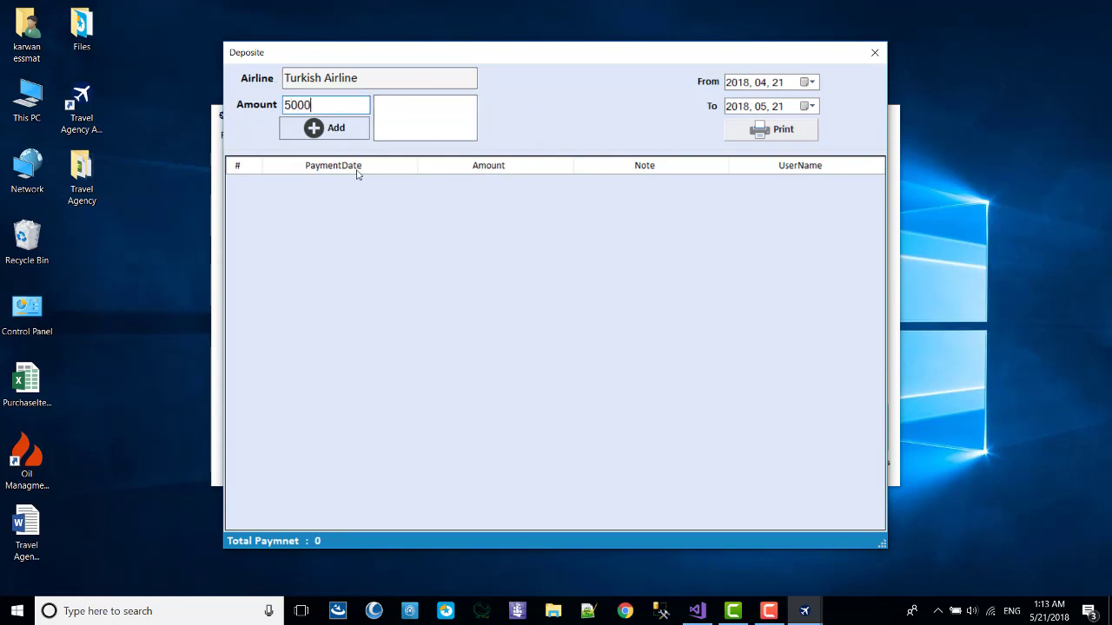
click(354, 131)
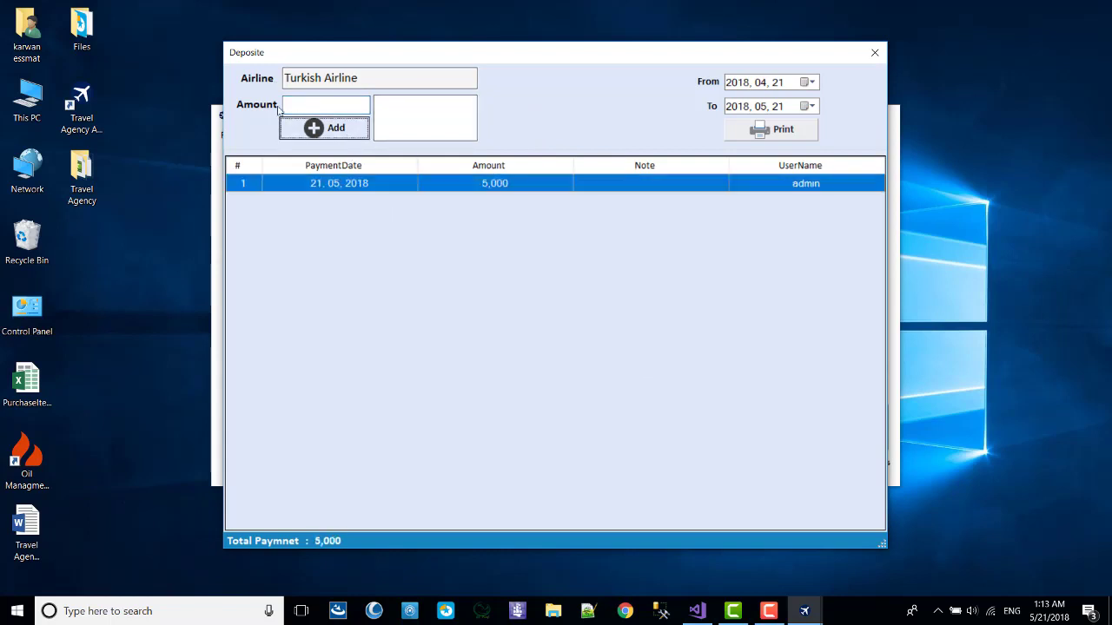
Delete Turkish Airline's 5,000 payment, leaving 0 paid, 1,030 remaining, and 1,230 total remain.
click(875, 52)
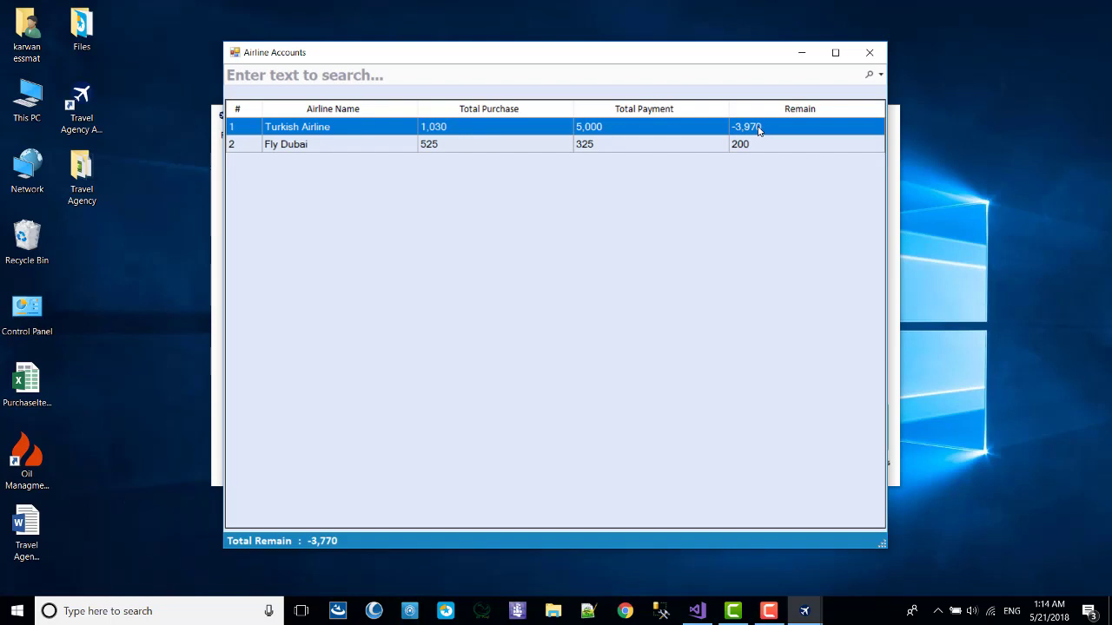
right_click(639, 127)
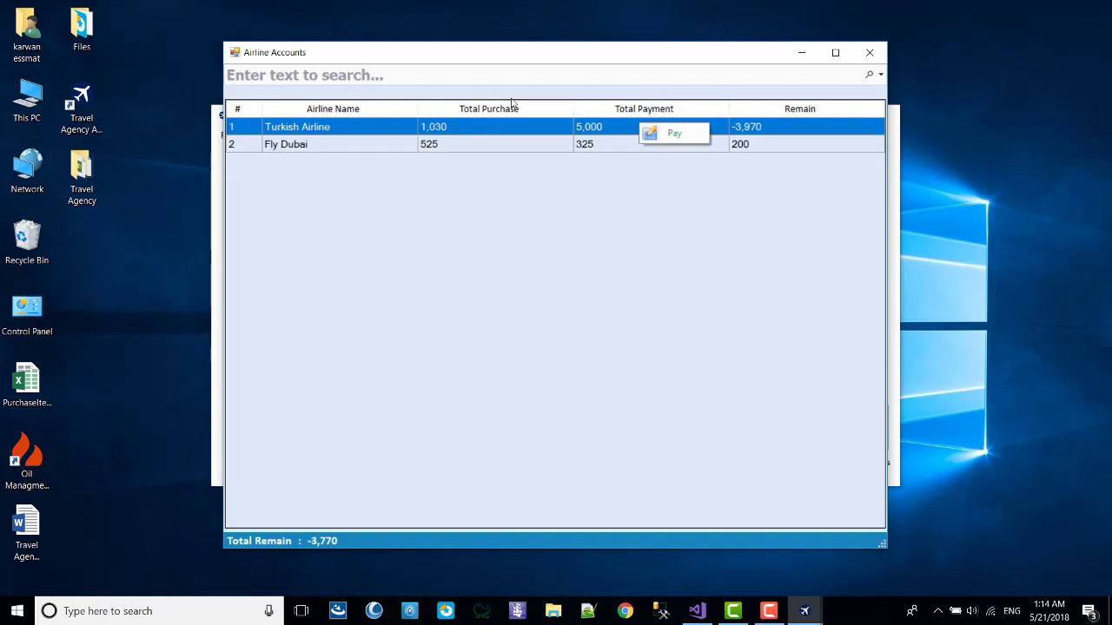
click(660, 133)
right_click(473, 183)
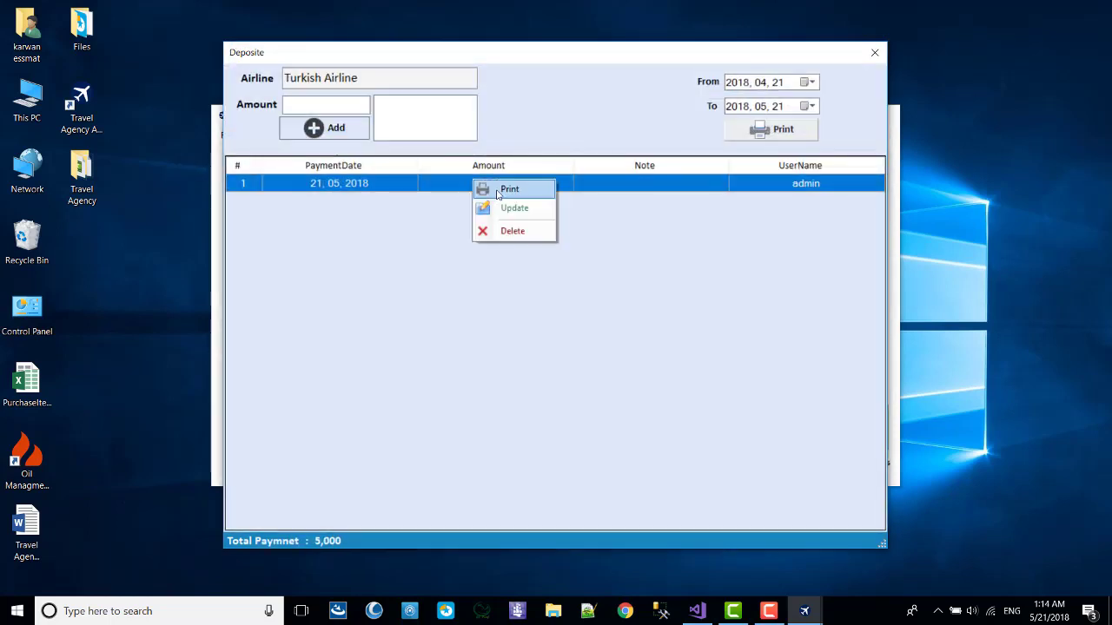
click(513, 228)
click(541, 357)
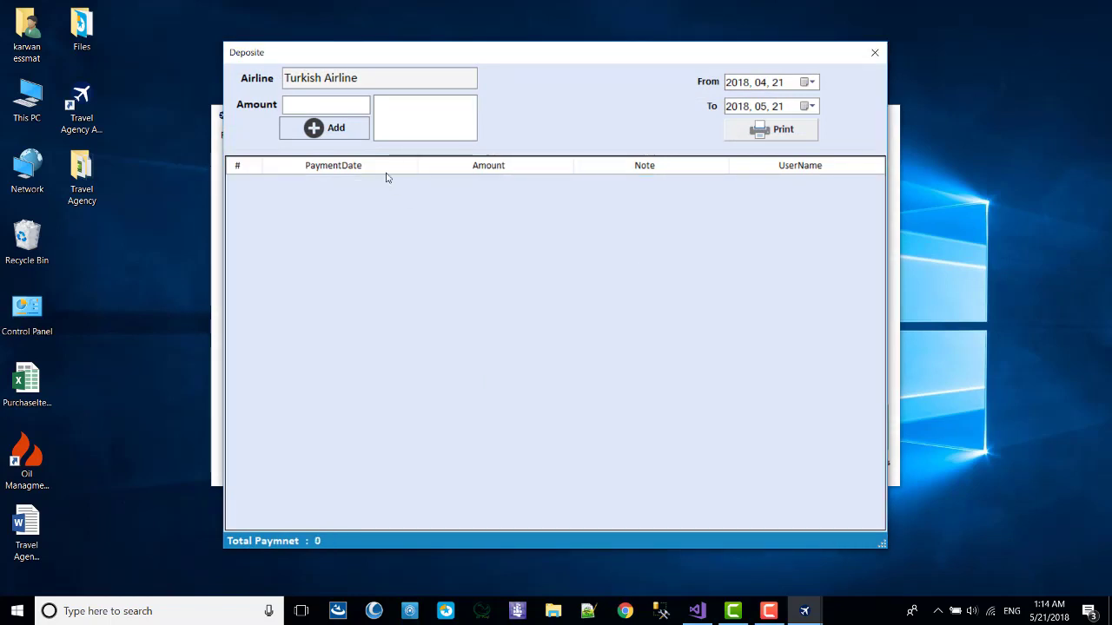
click(875, 53)
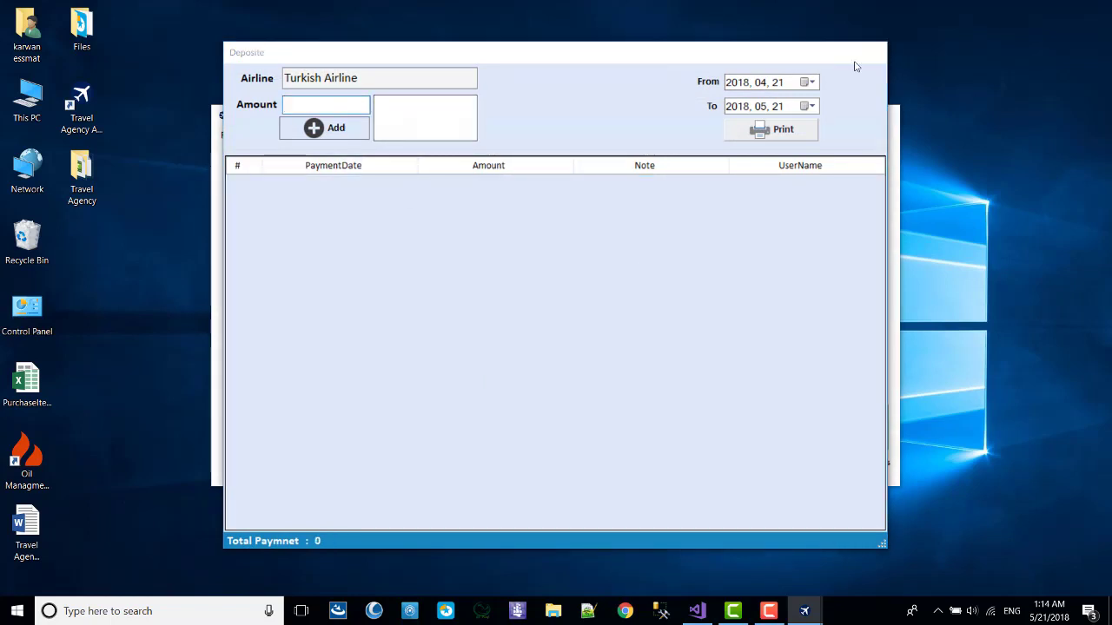
right_click(597, 127)
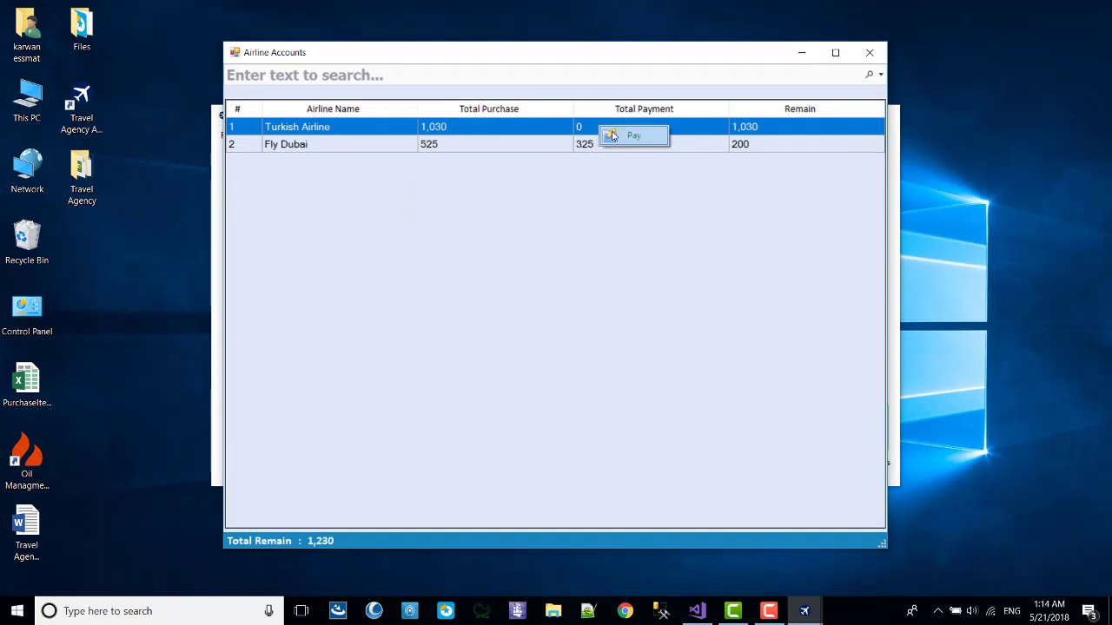
Record Turkish Airline payments of 250 and 300 (dated 20 May), leaving 480 remaining.
click(615, 134)
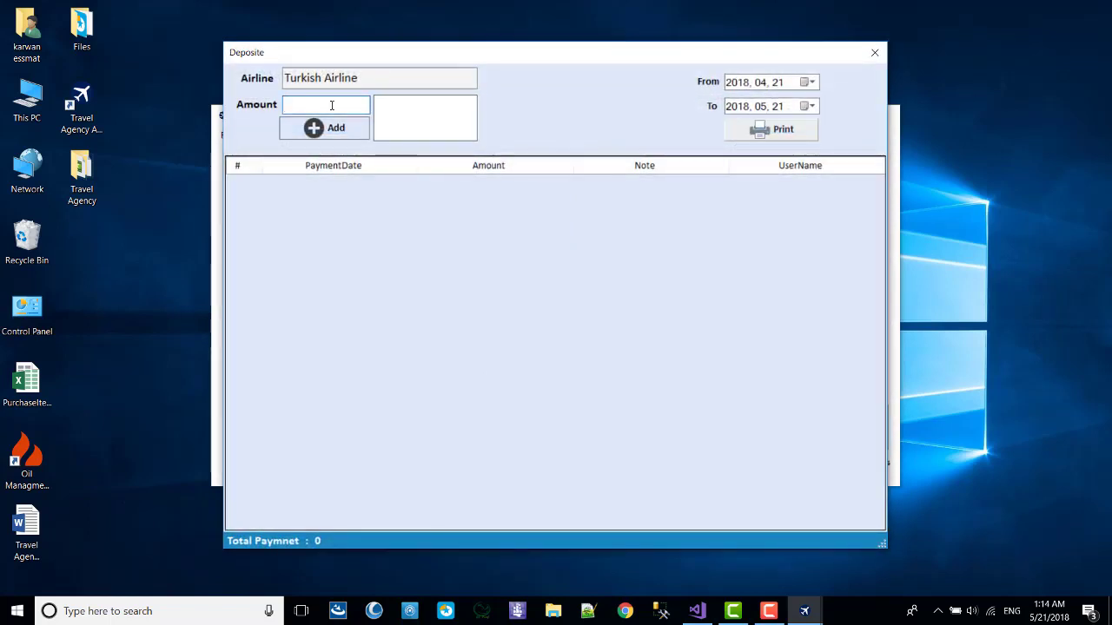
text(250)
click(345, 134)
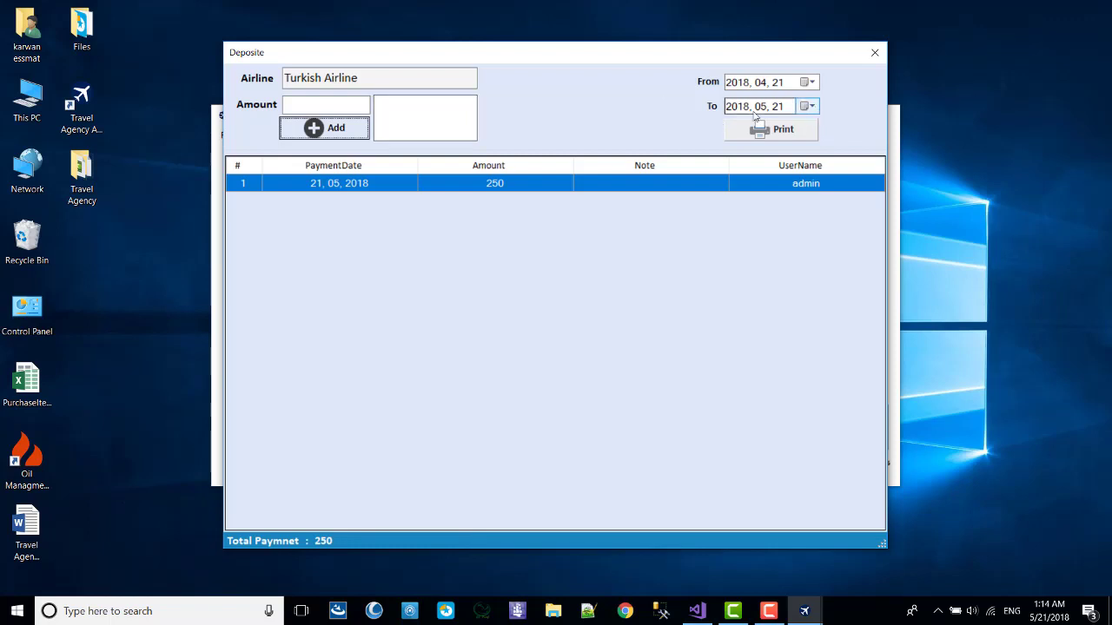
click(806, 106)
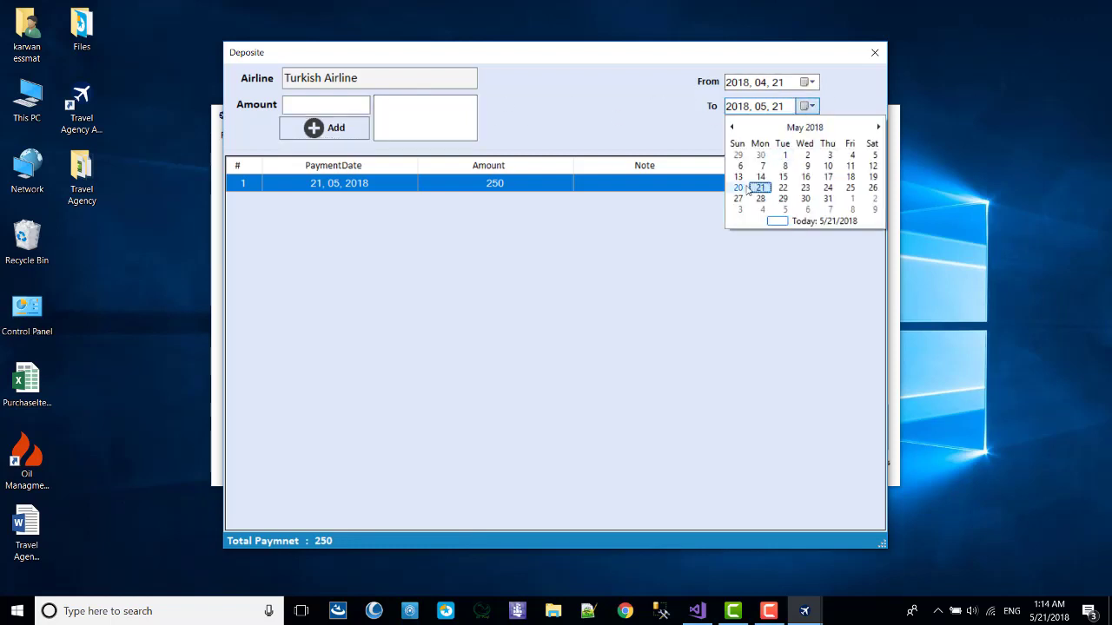
click(737, 187)
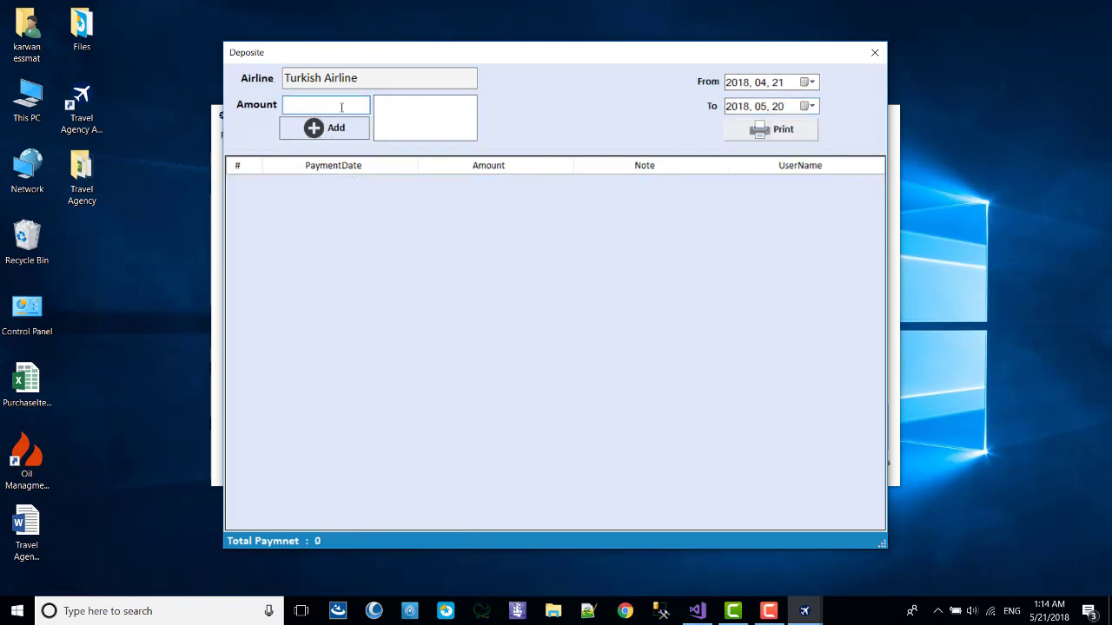
text(300)
click(321, 129)
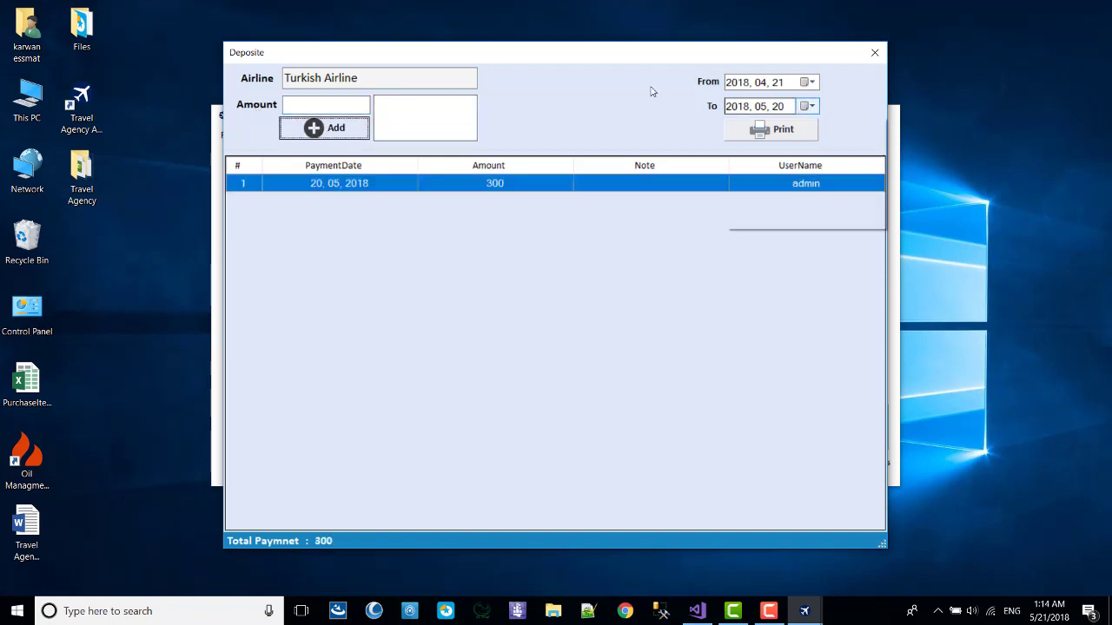
click(808, 106)
click(758, 186)
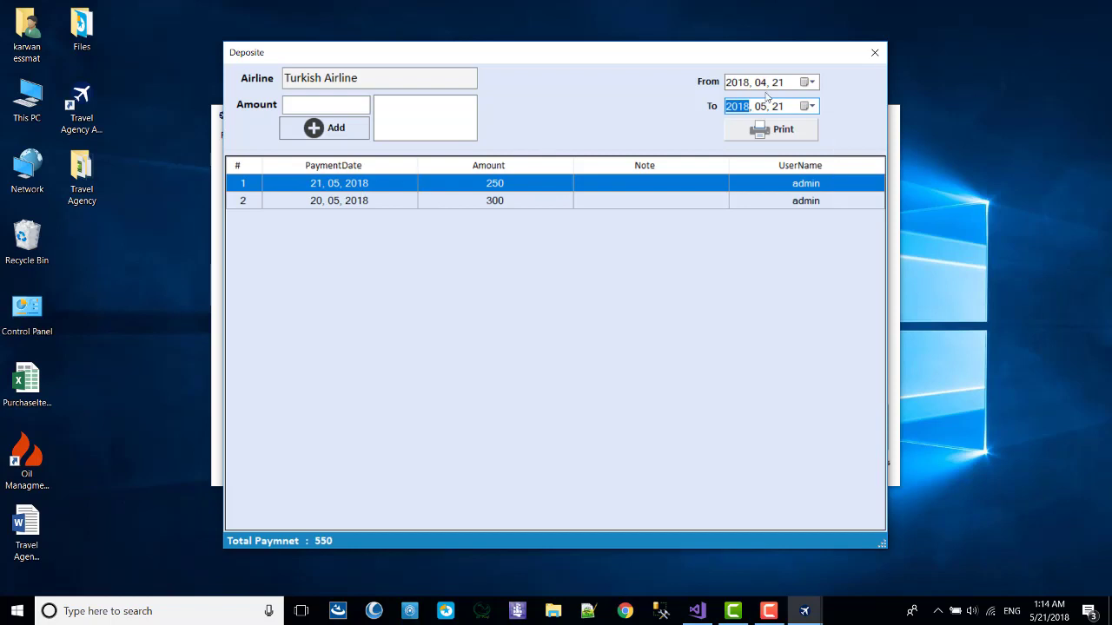
click(875, 53)
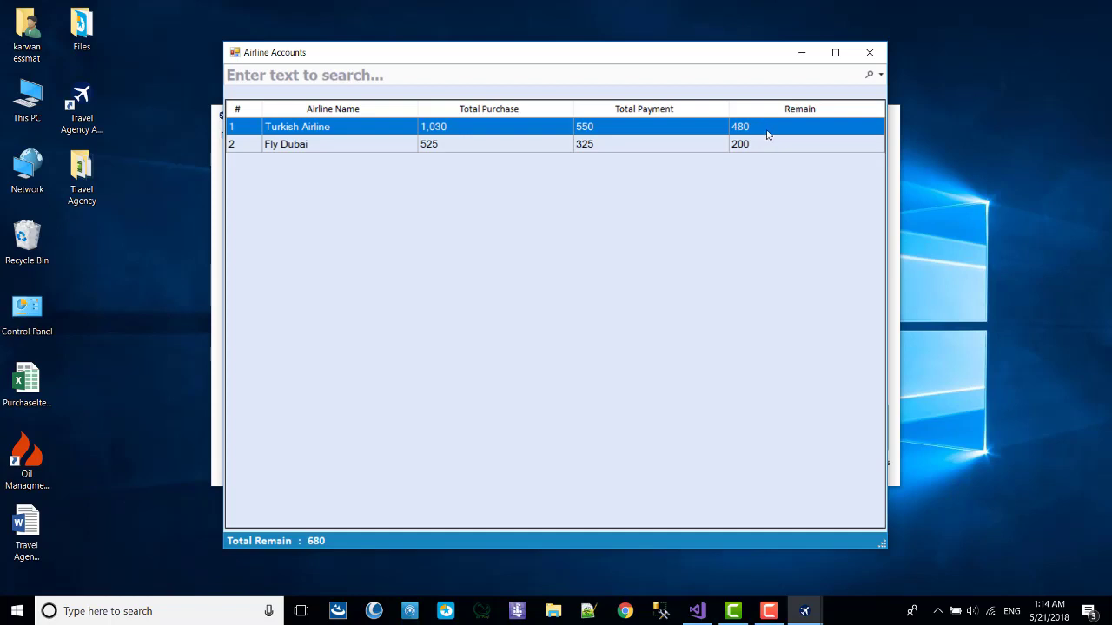
Close Airline Accounts and open the Hotel System accounts from the Account chooser.
click(752, 148)
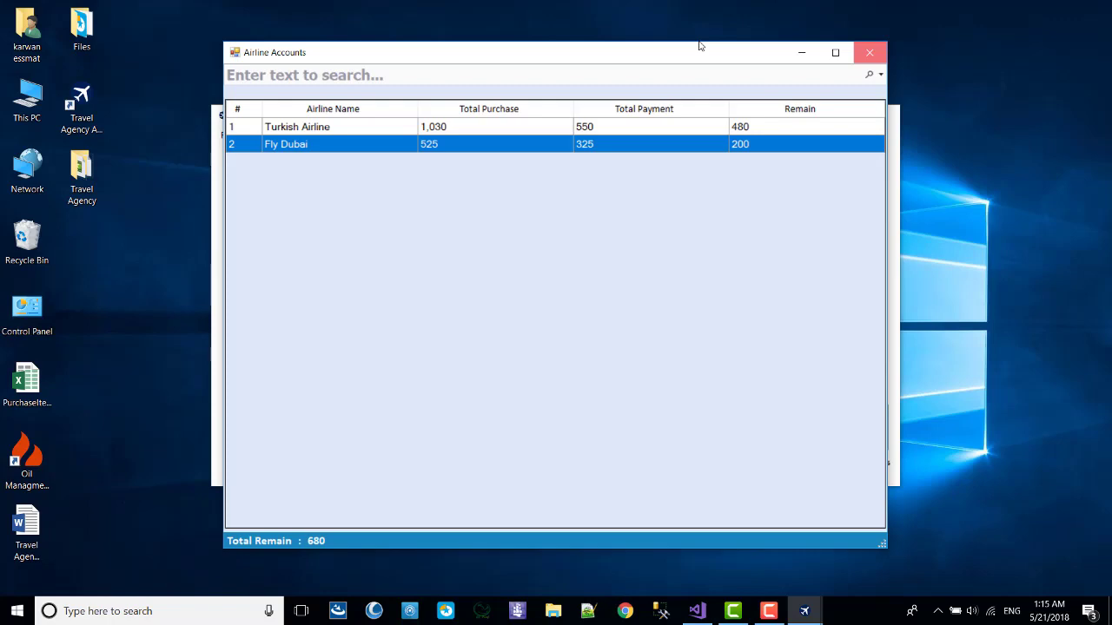
key(alt+F4)
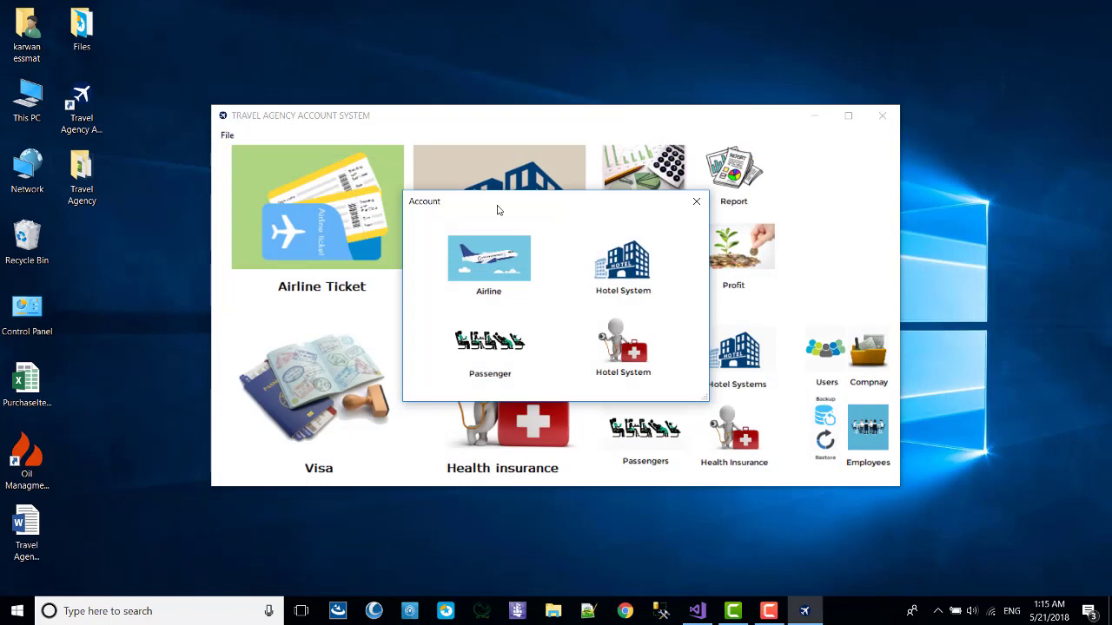
key(Return)
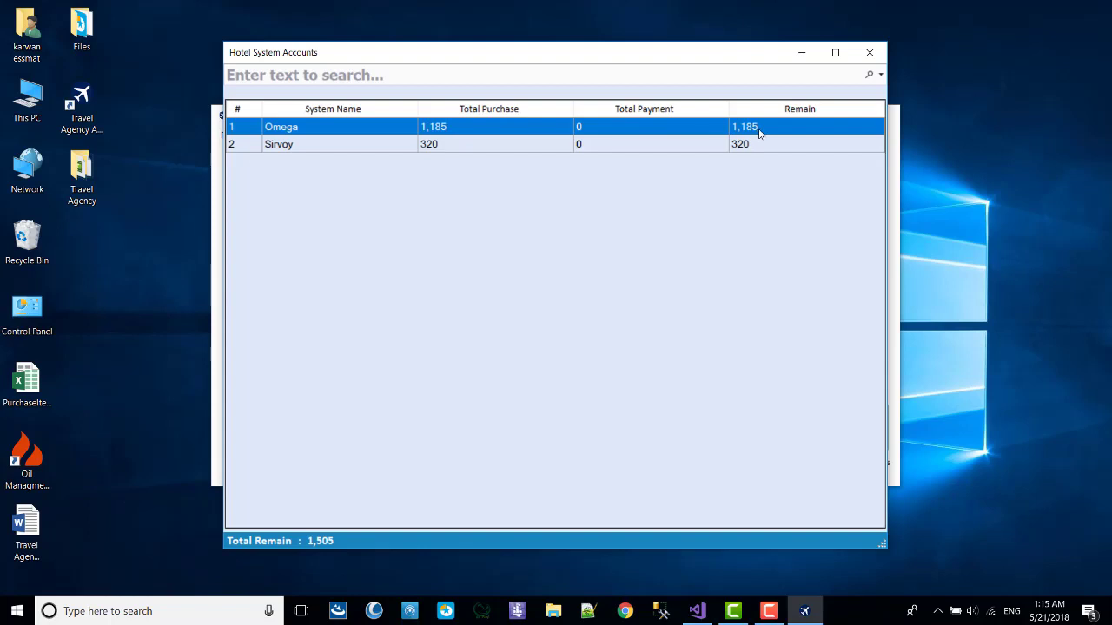
Pay Omega 1000 and 185, clearing its 1,185 balance.
right_click(434, 124)
click(464, 131)
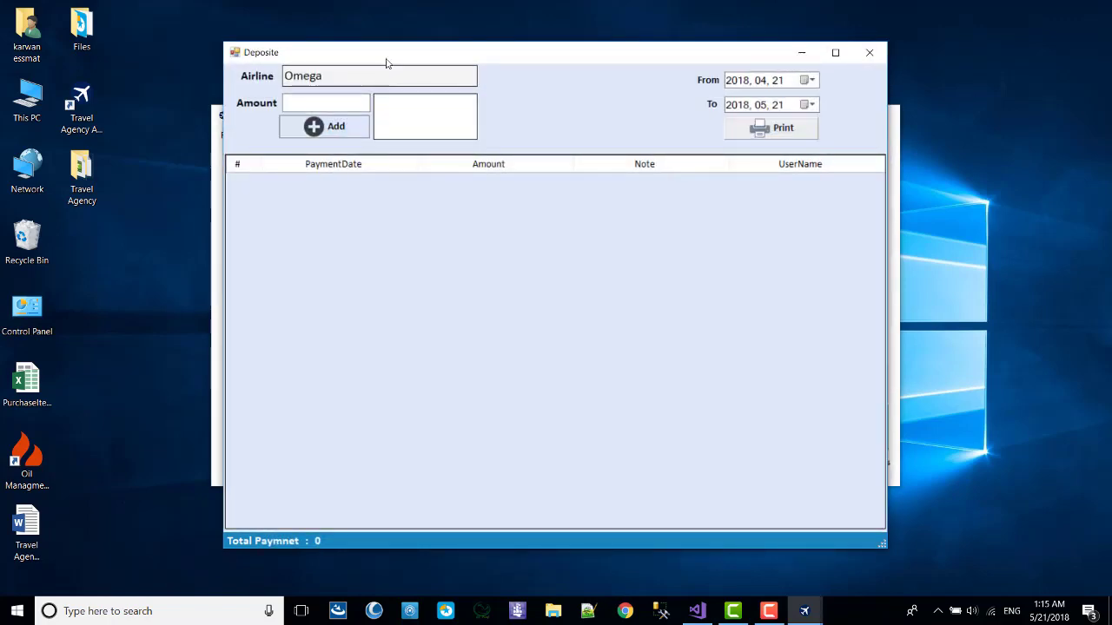
drag(385, 62, 522, 201)
text(1)
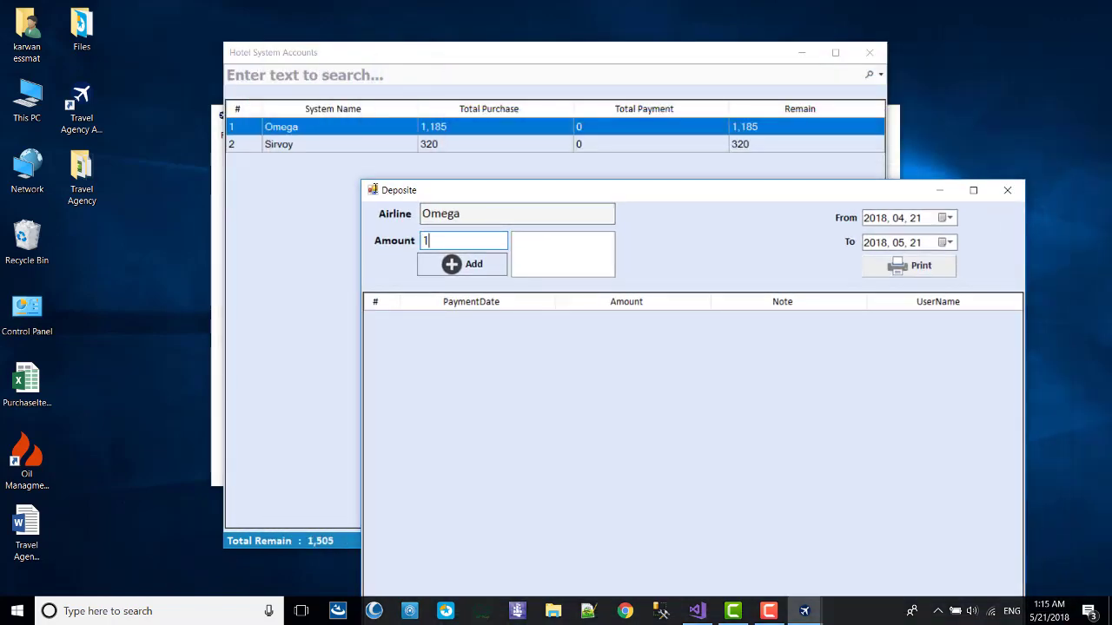
text(000)
click(476, 260)
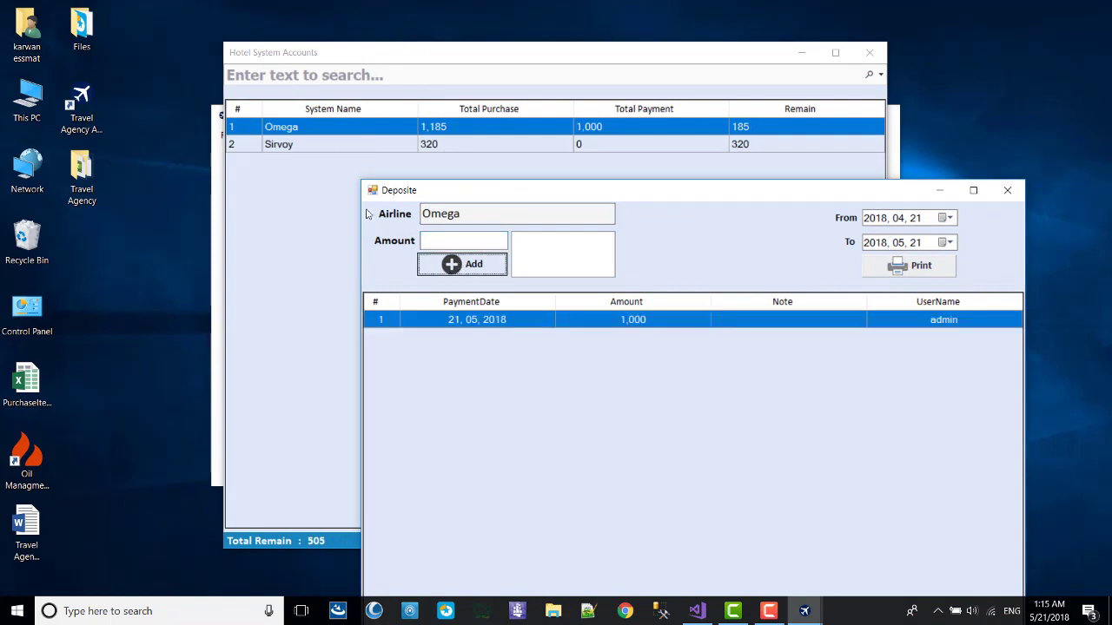
click(462, 241)
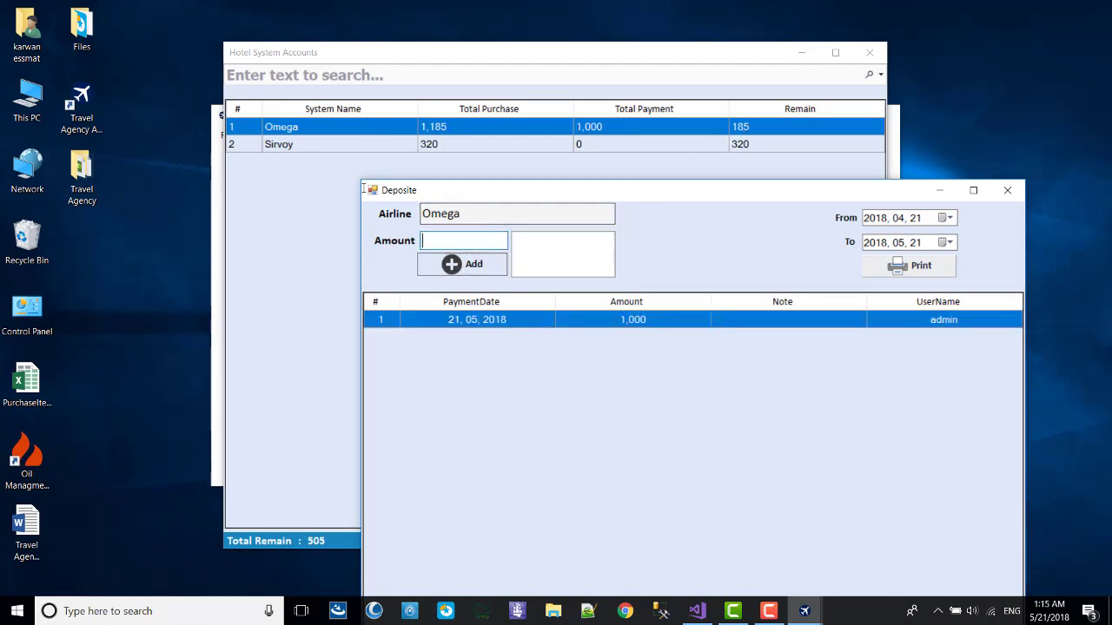
click(482, 265)
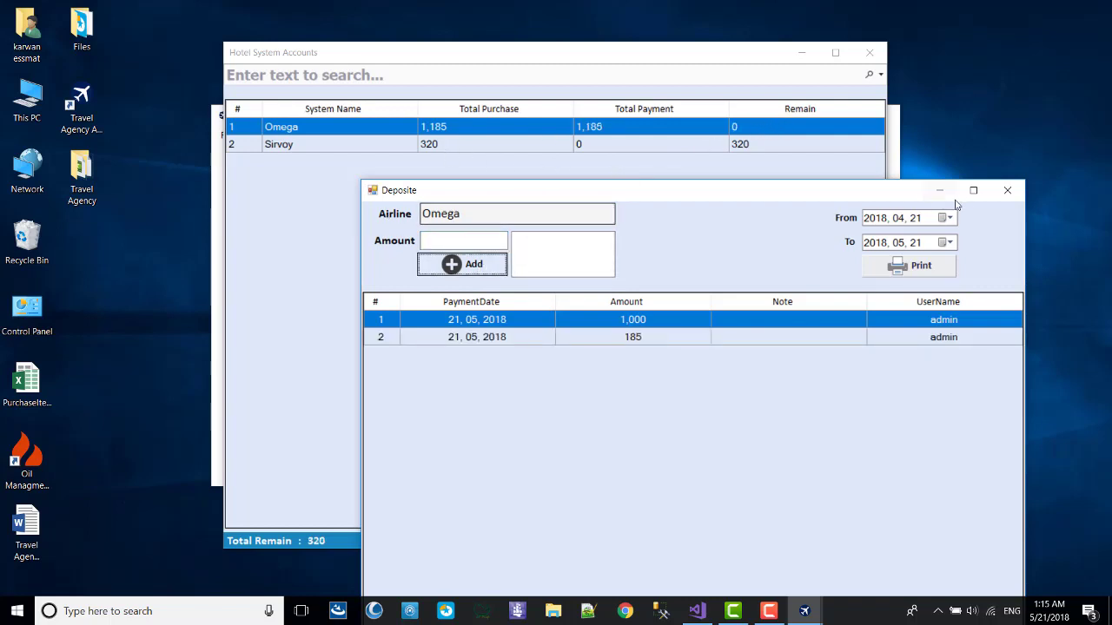
click(1007, 189)
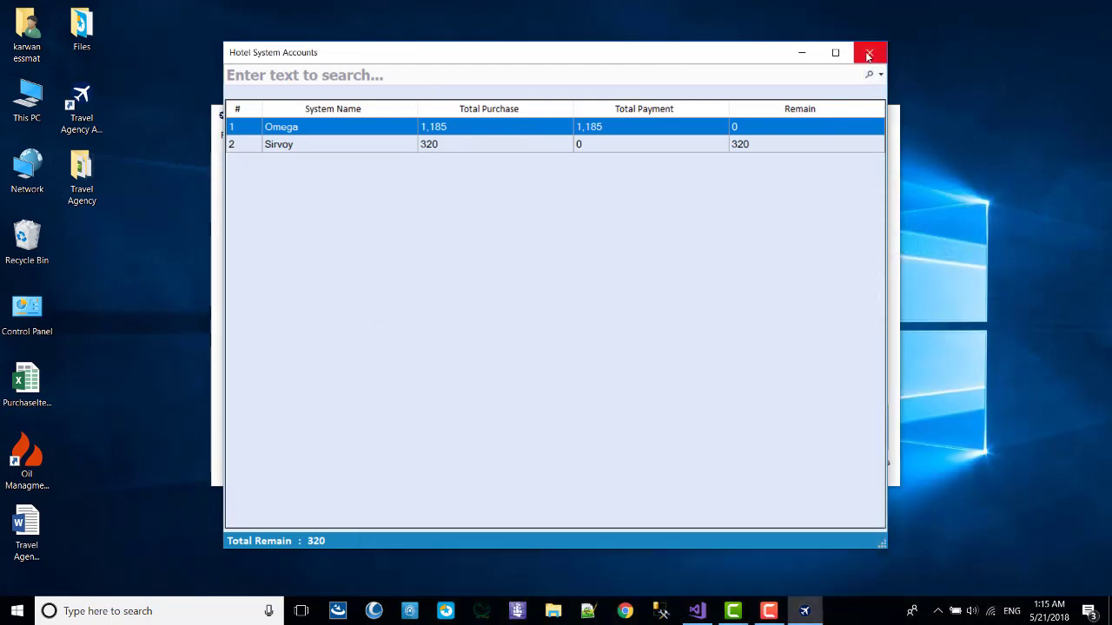
Pay Sirvoy 120, leaving 200 remaining, then reopen Omega's payment history.
double_click(446, 144)
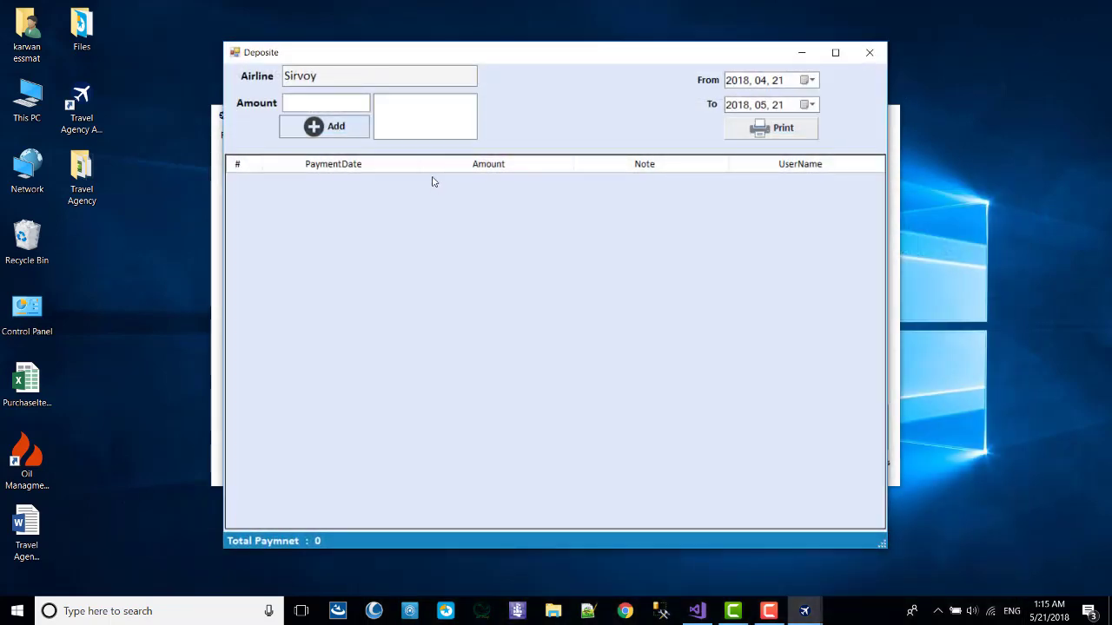
drag(390, 54, 511, 203)
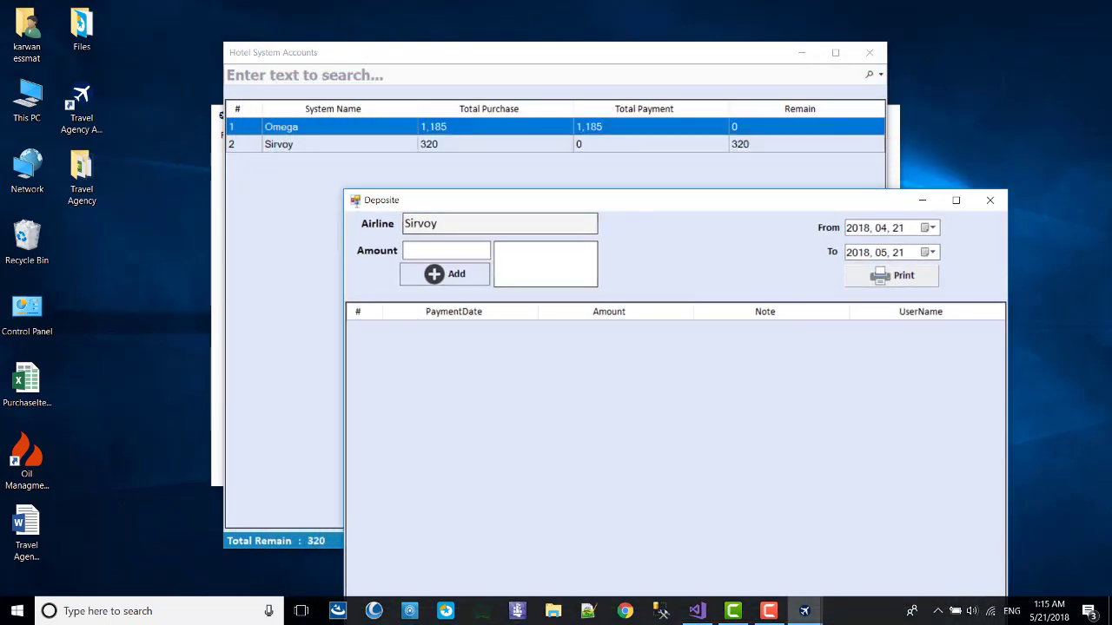
text(1)
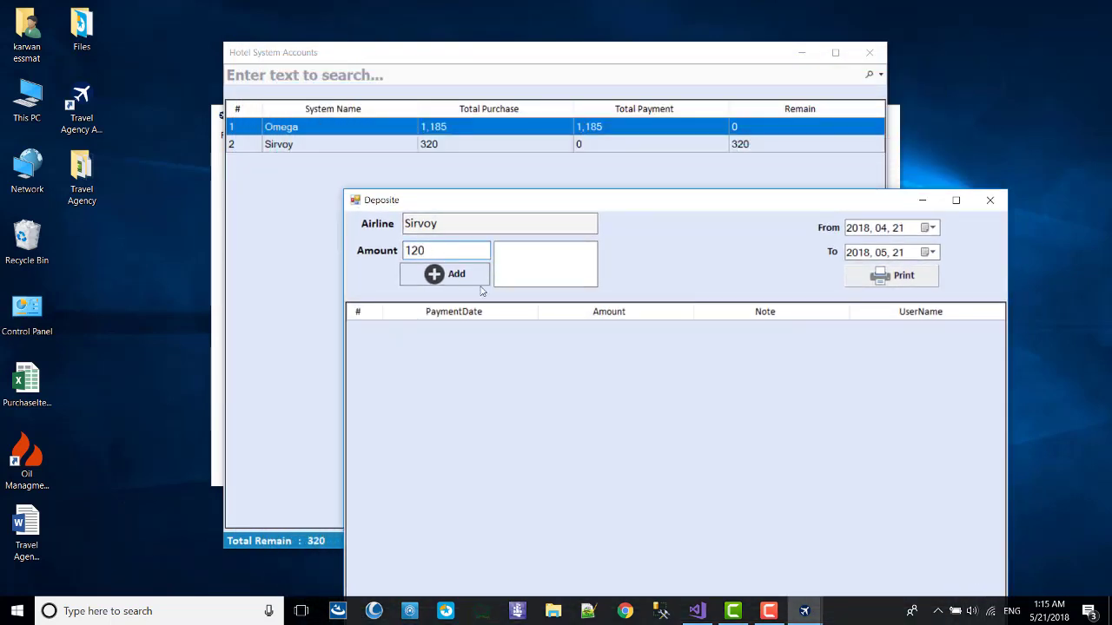
text(20)
click(471, 282)
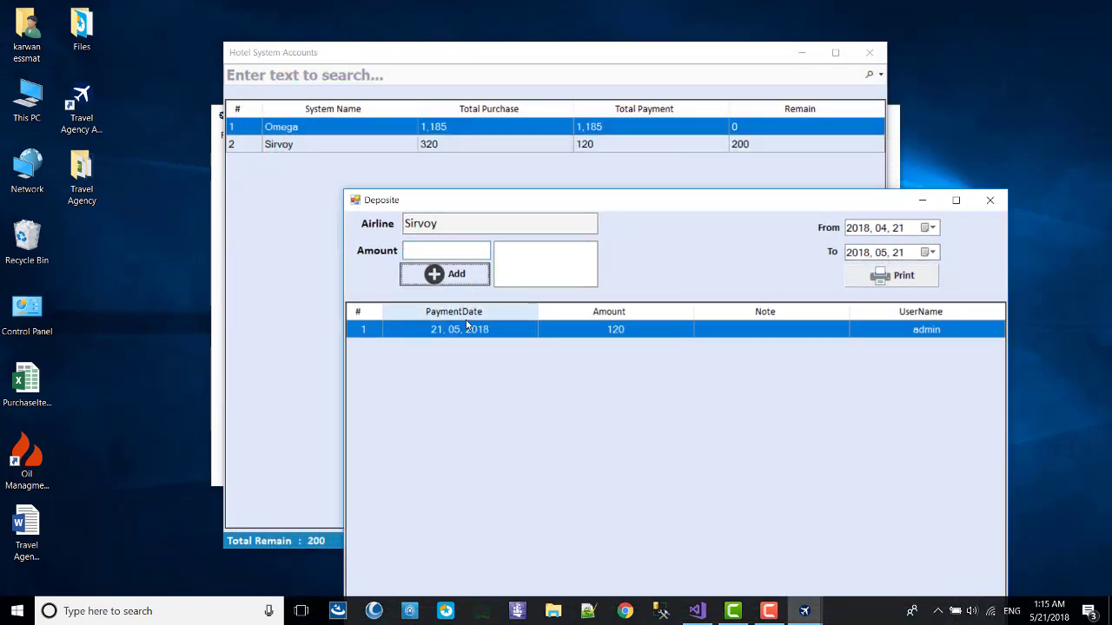
click(990, 200)
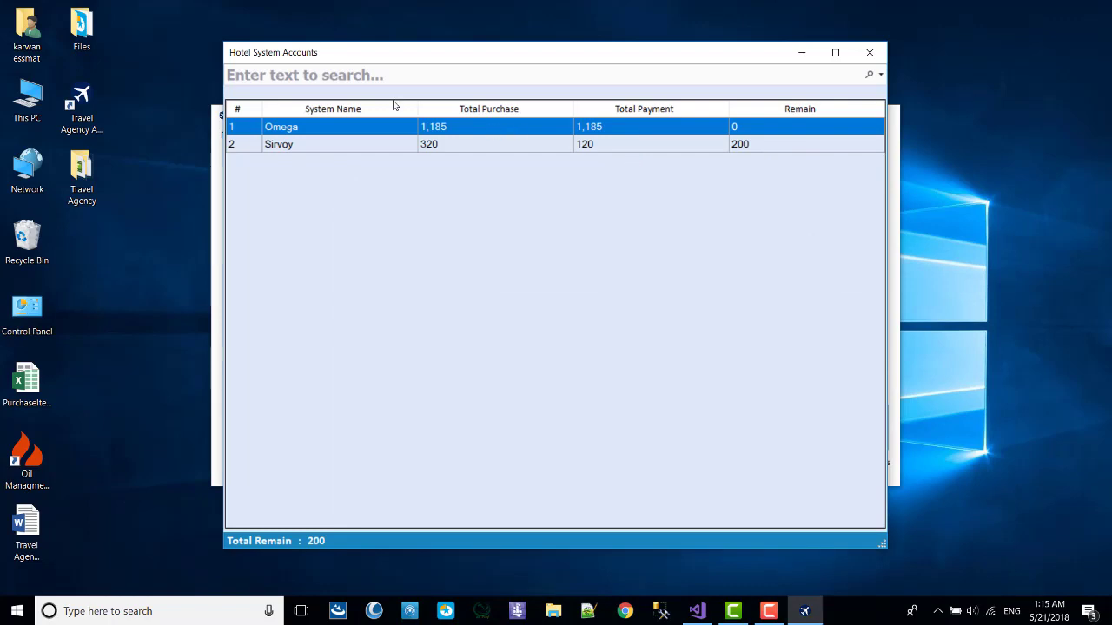
double_click(394, 105)
Preview Omega's payment statement, then close Omega's payment window and the hotel accounts.
click(749, 130)
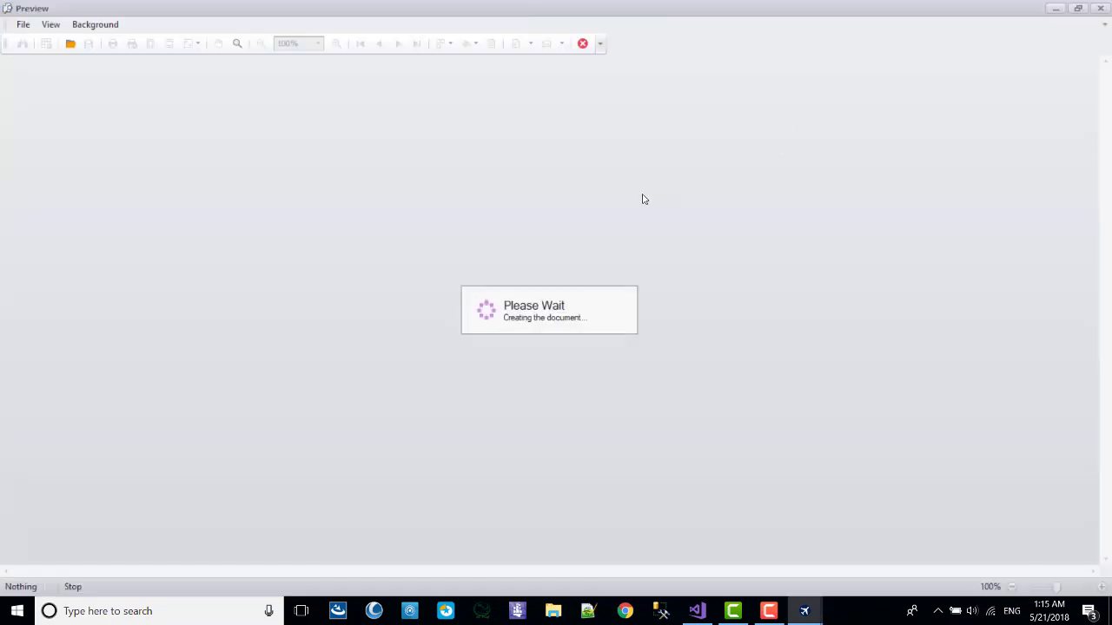
drag(752, 162, 378, 348)
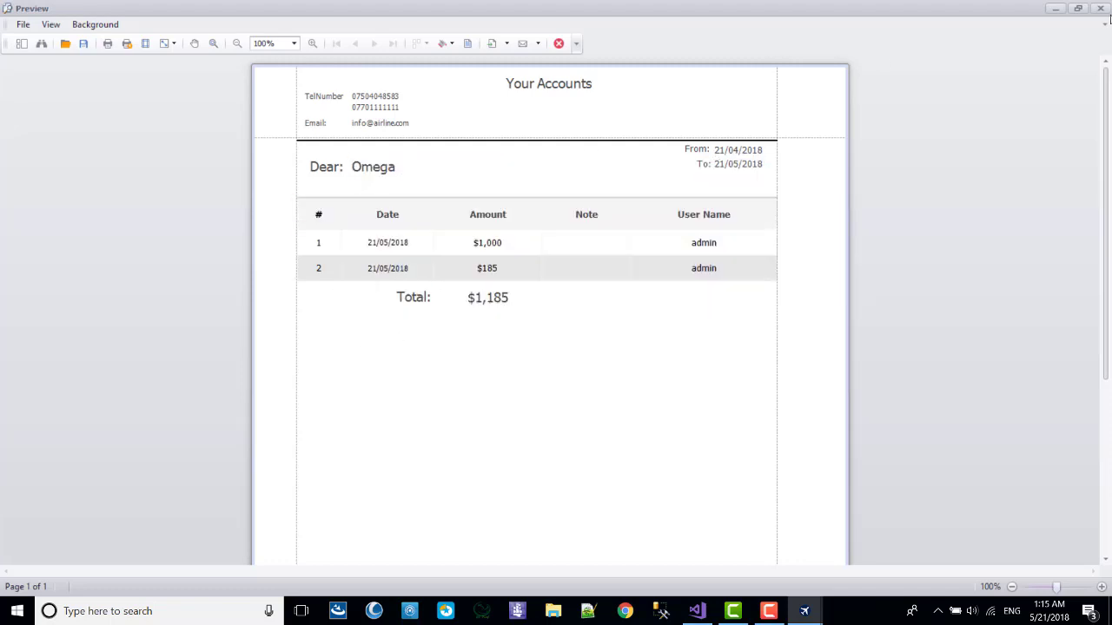
click(1101, 8)
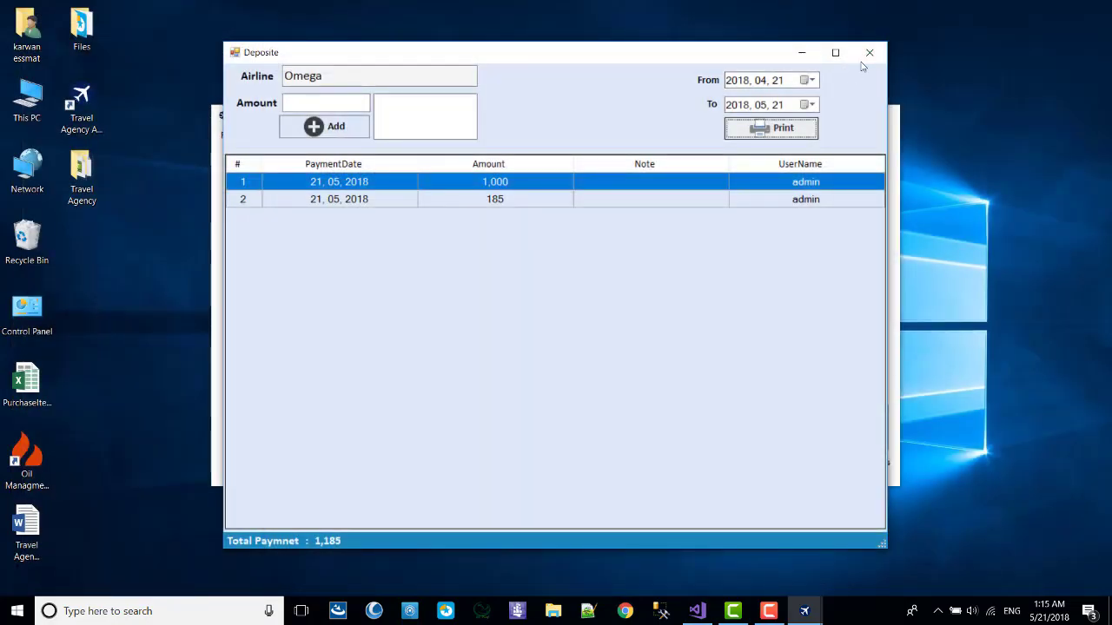
click(869, 51)
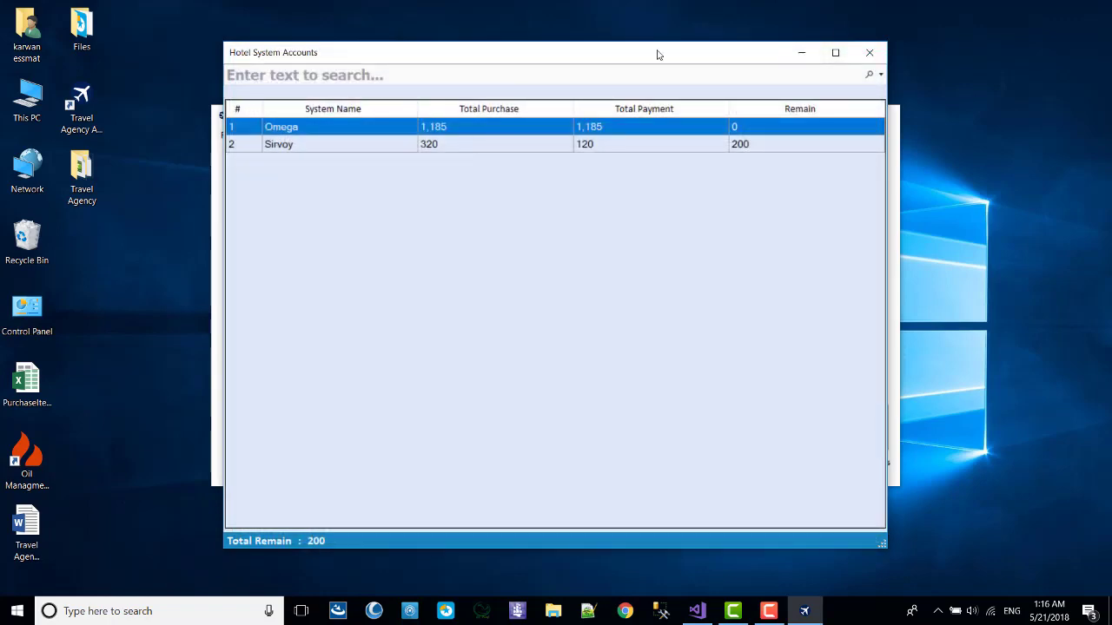
click(869, 50)
Open Turkish Airline's payment history in the airline accounts and preview its full statement.
click(488, 249)
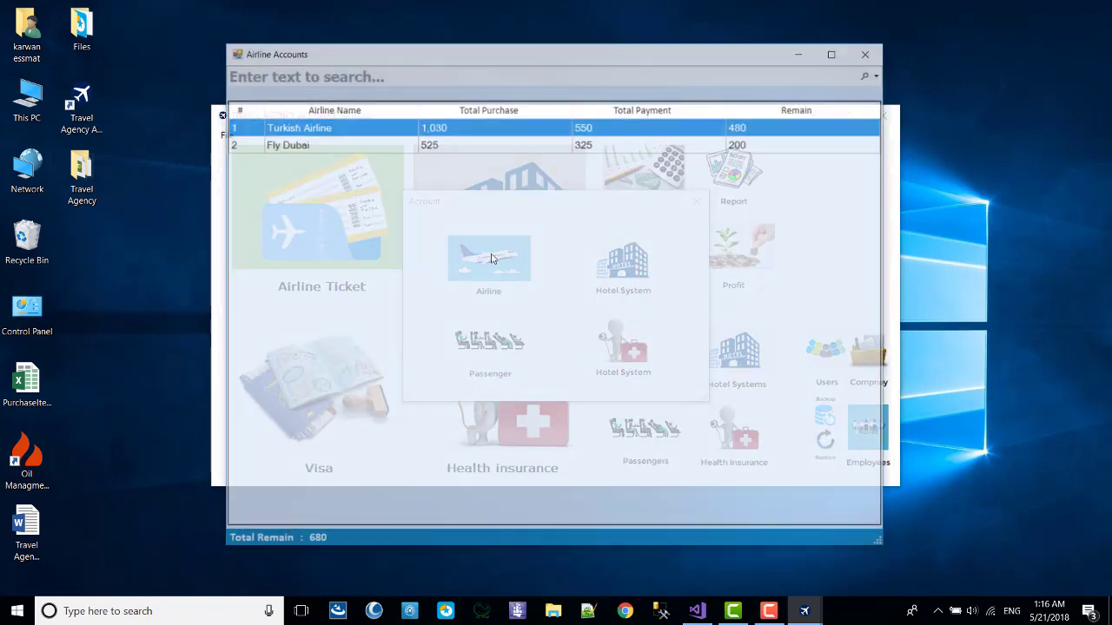
double_click(356, 126)
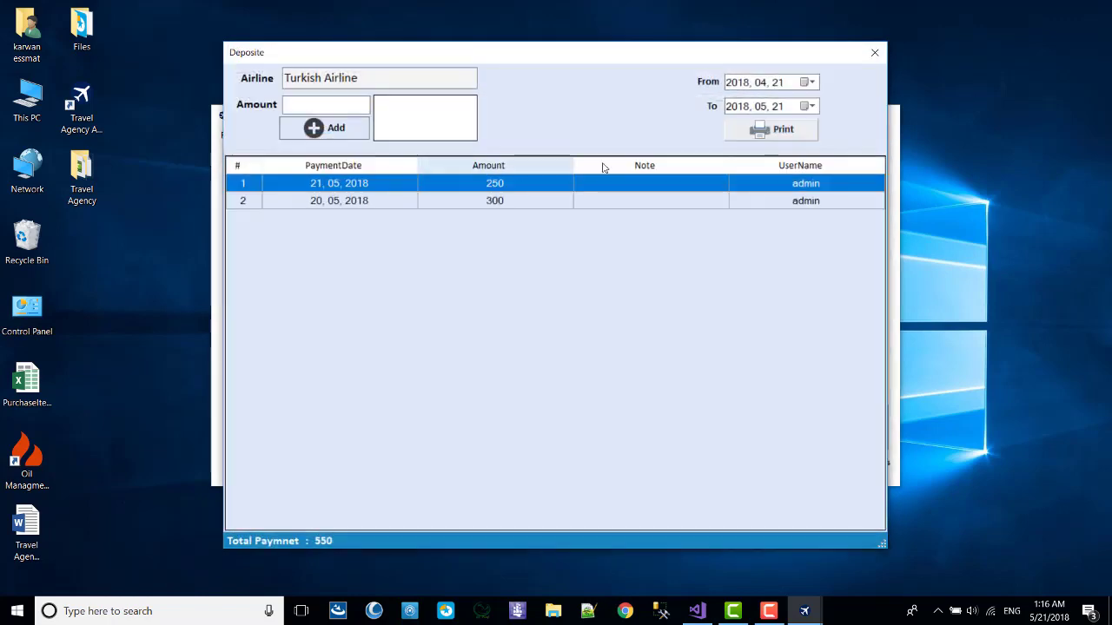
click(776, 130)
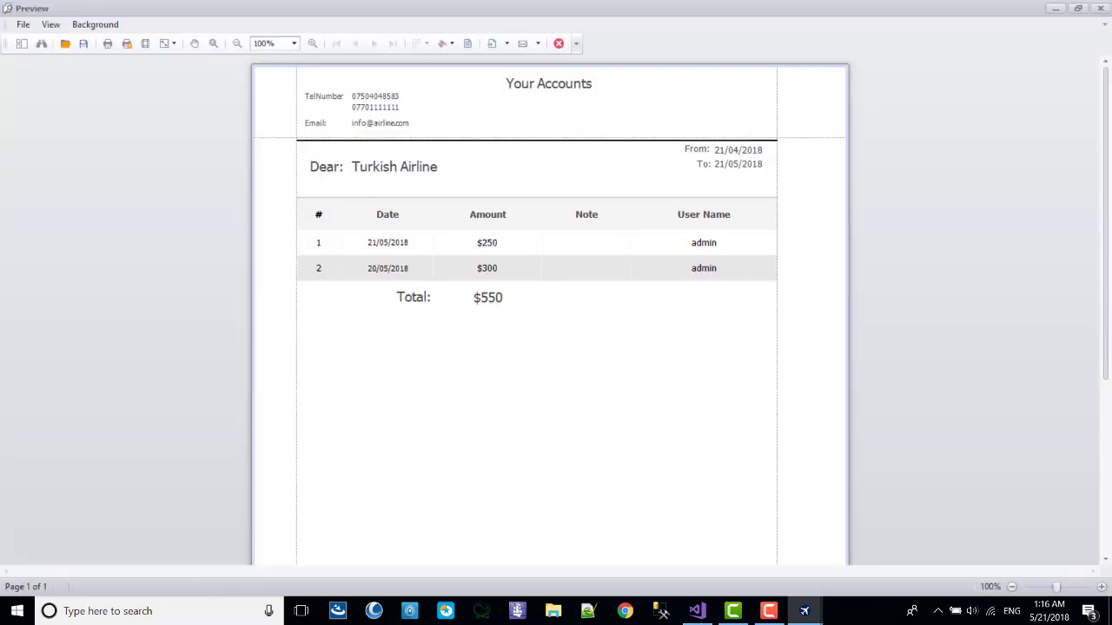
click(1101, 8)
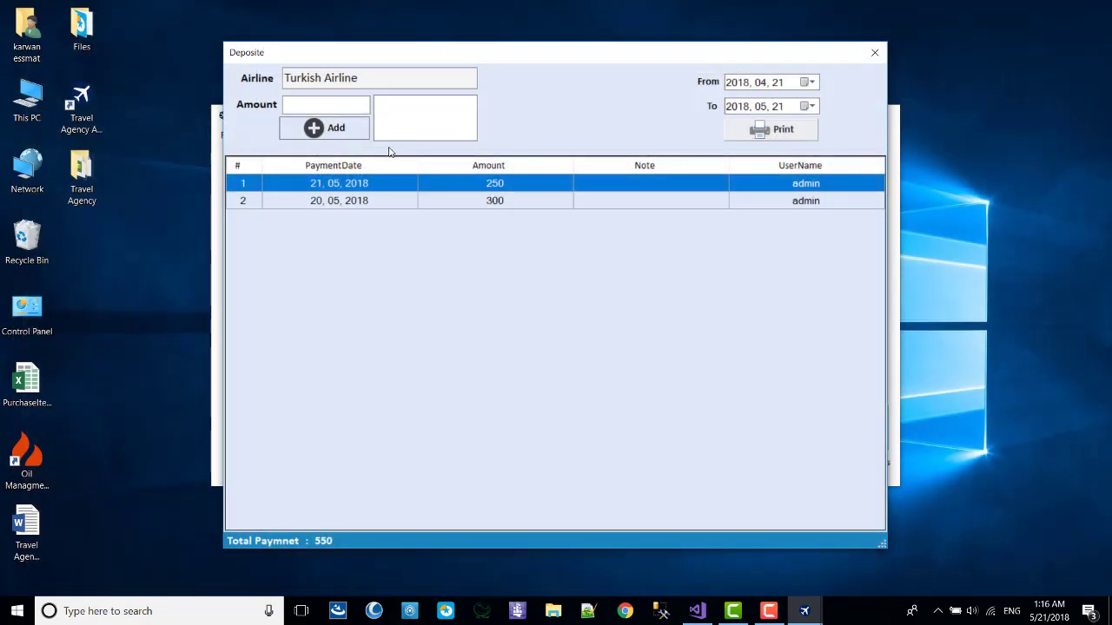
Preview a receipt for Turkish Airline's 300 payment alone, then the full statement again.
right_click(486, 184)
click(319, 204)
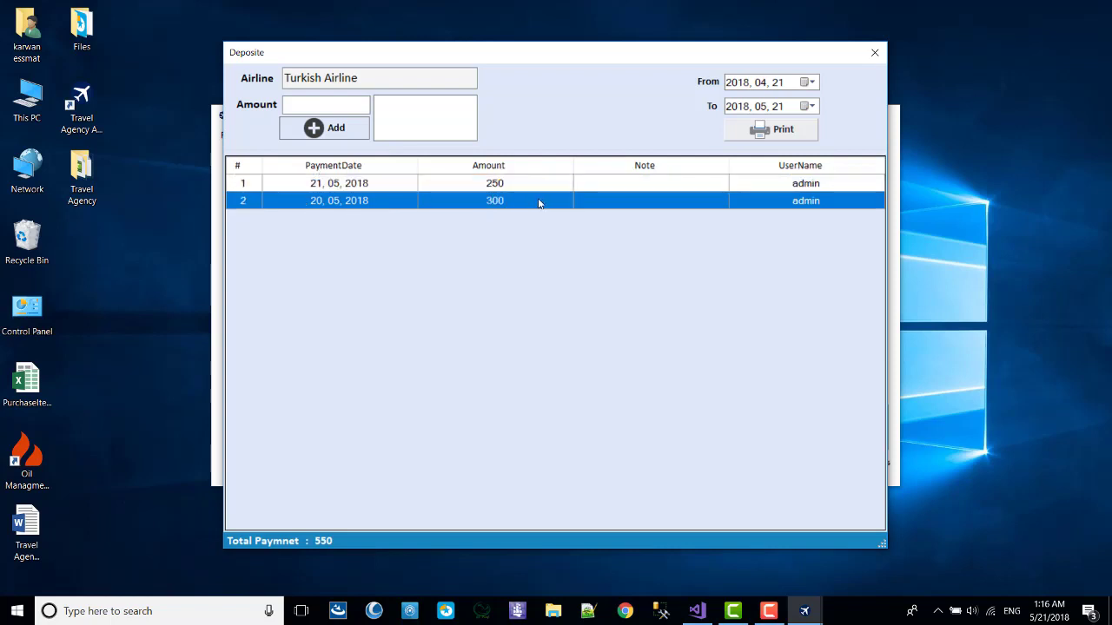
right_click(497, 200)
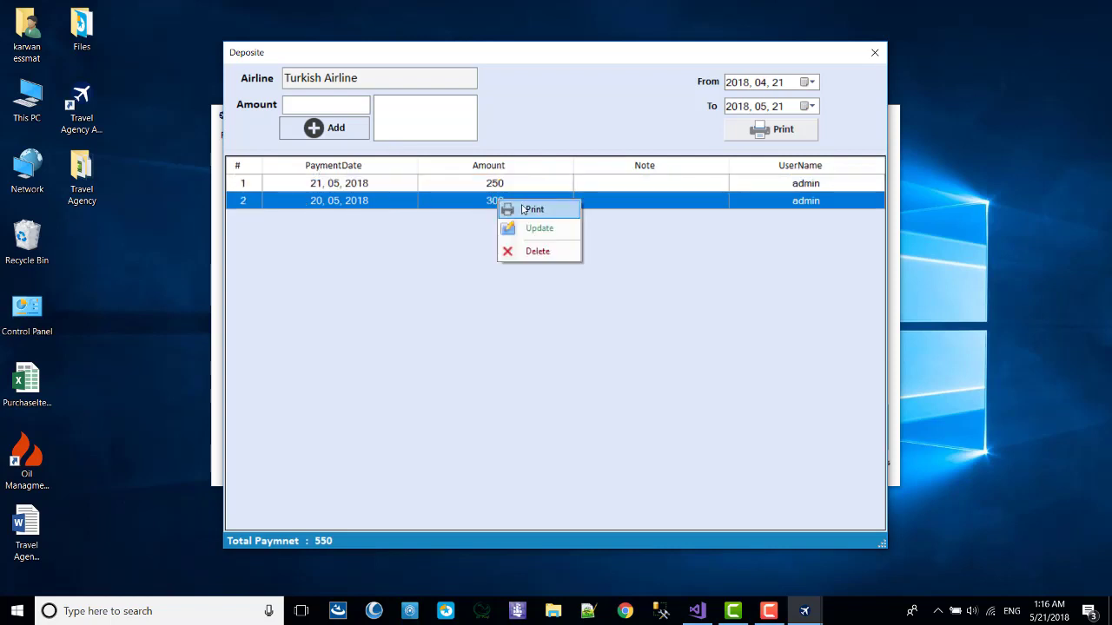
click(525, 208)
drag(396, 237, 526, 243)
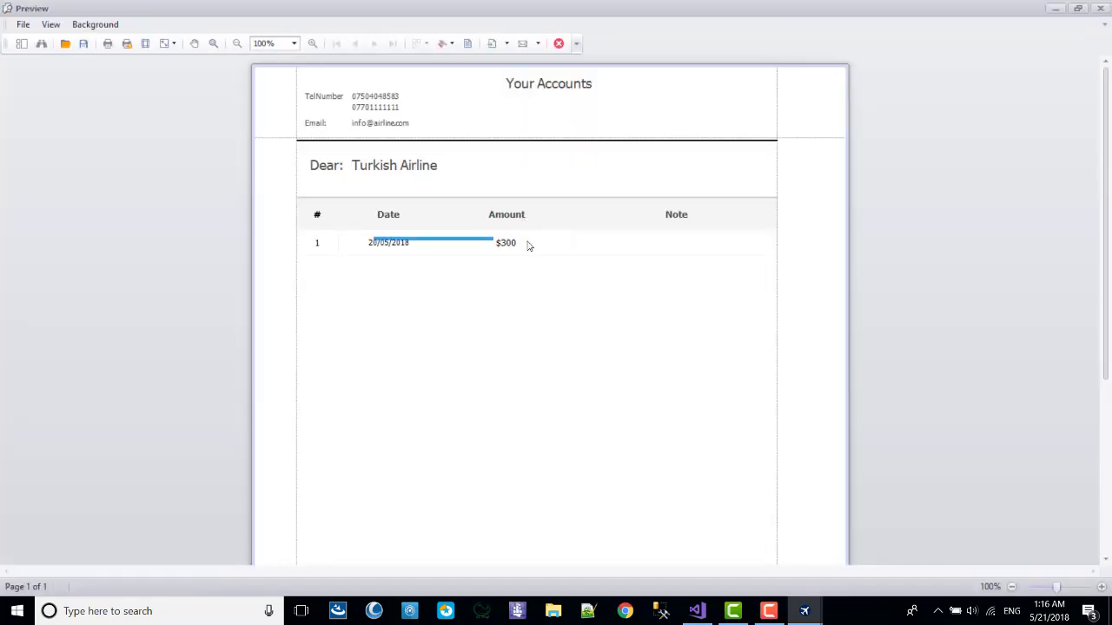
click(1101, 8)
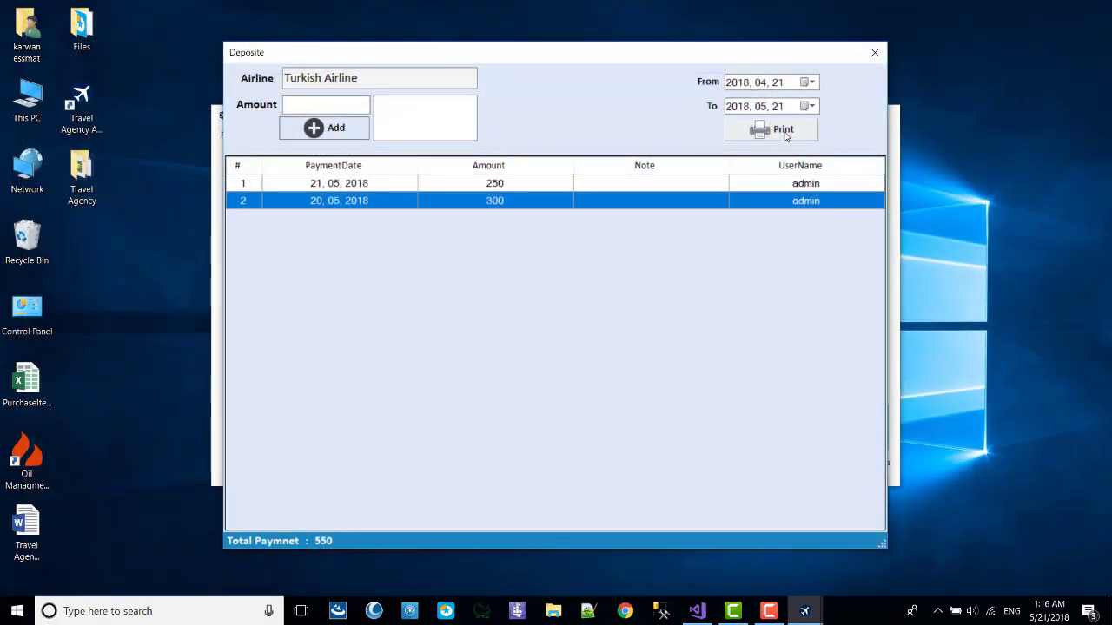
click(781, 130)
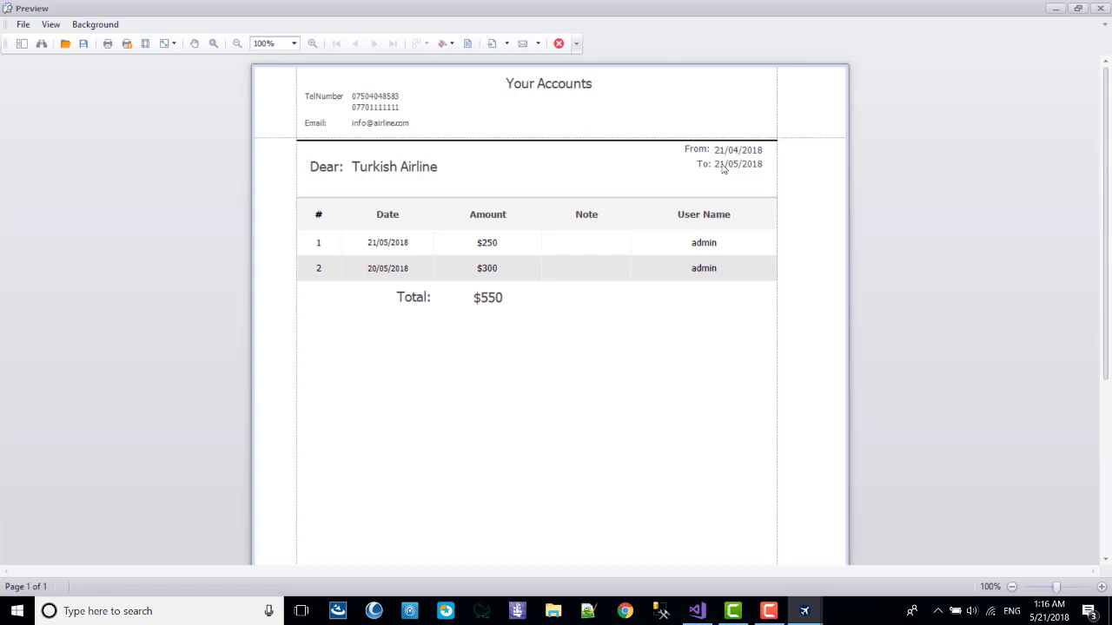
click(1100, 8)
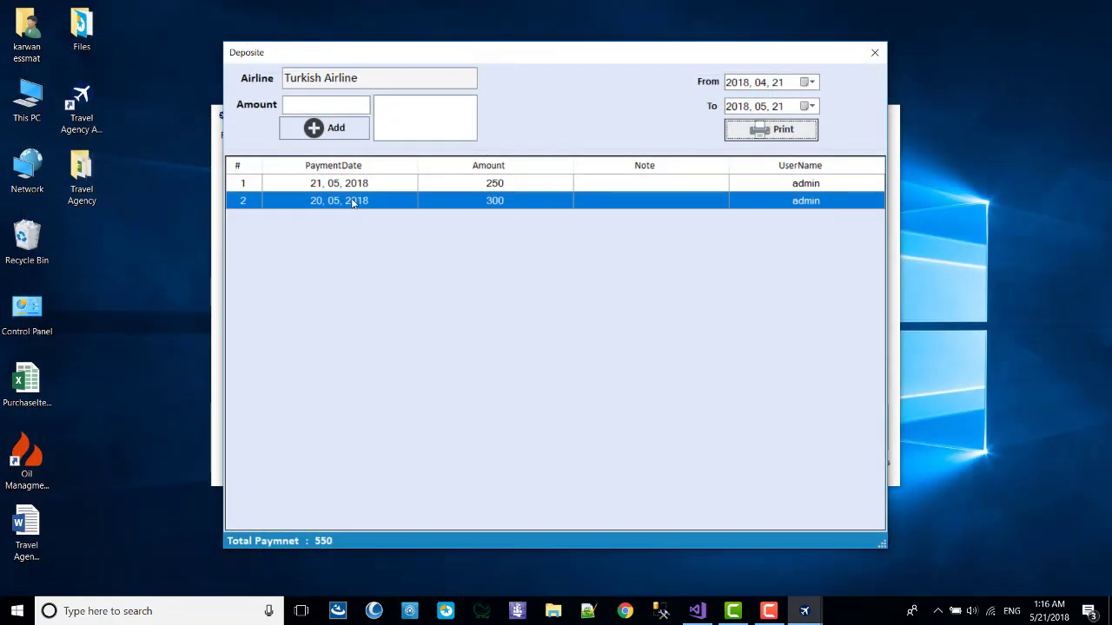
Print the 300 payment receipt, scroll through its preview, then close the preview and deposits window.
click(412, 207)
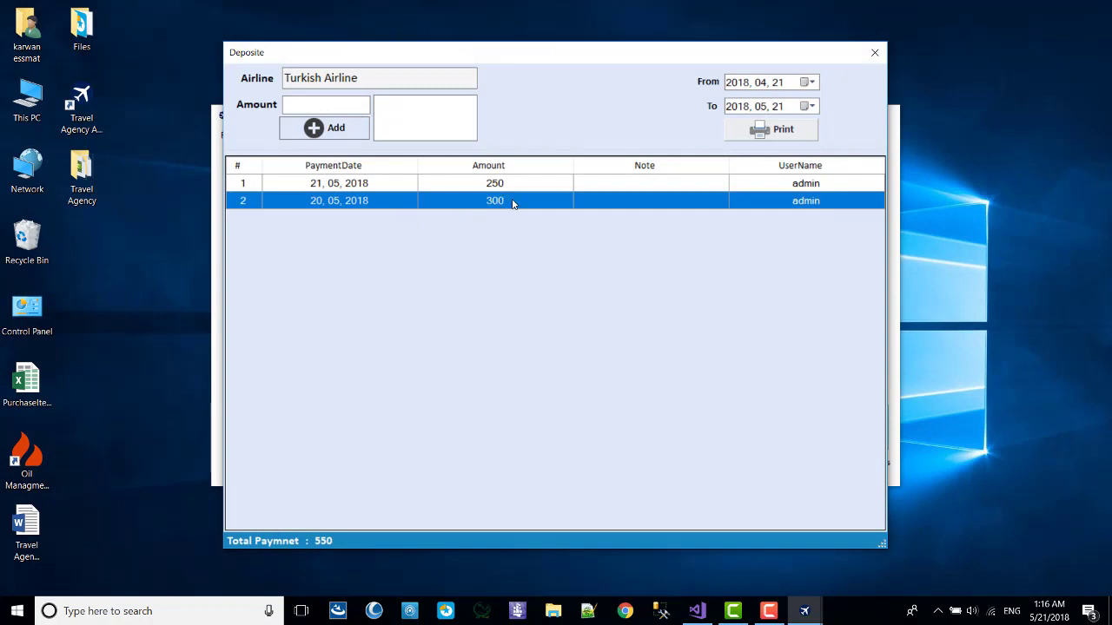
right_click(513, 203)
click(425, 169)
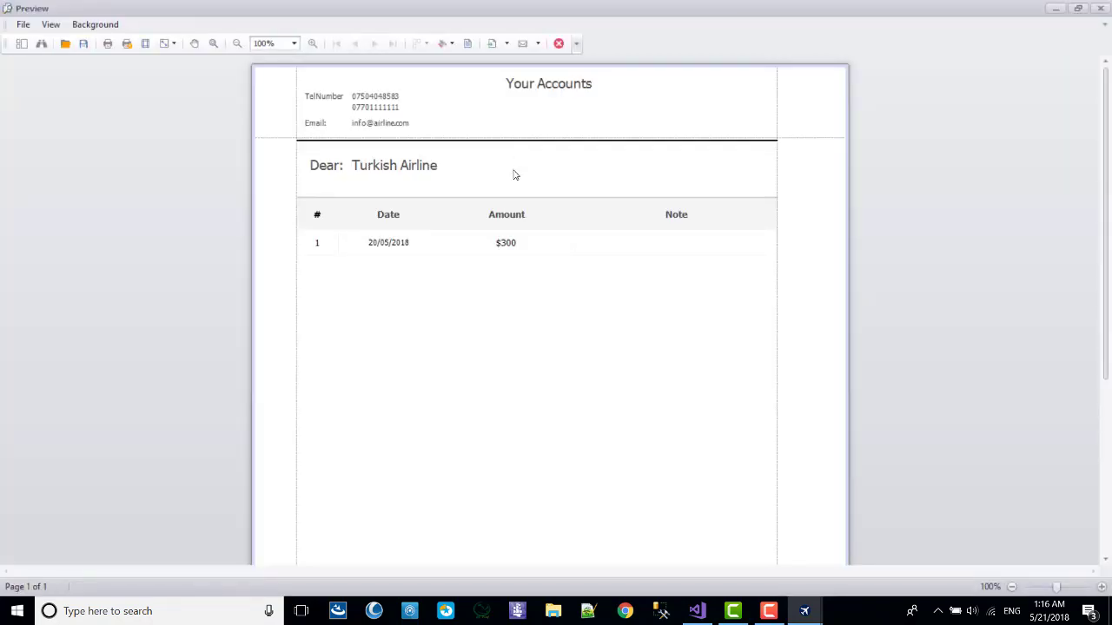
scroll(513, 175, down, 2)
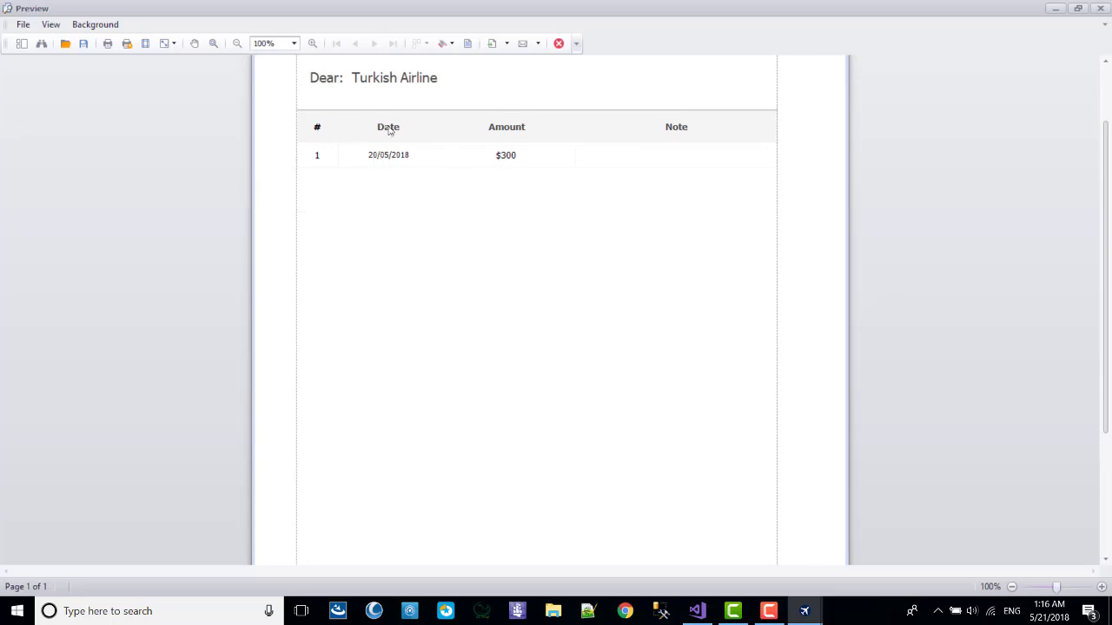
scroll(581, 287, down, 10)
scroll(444, 288, up, 11)
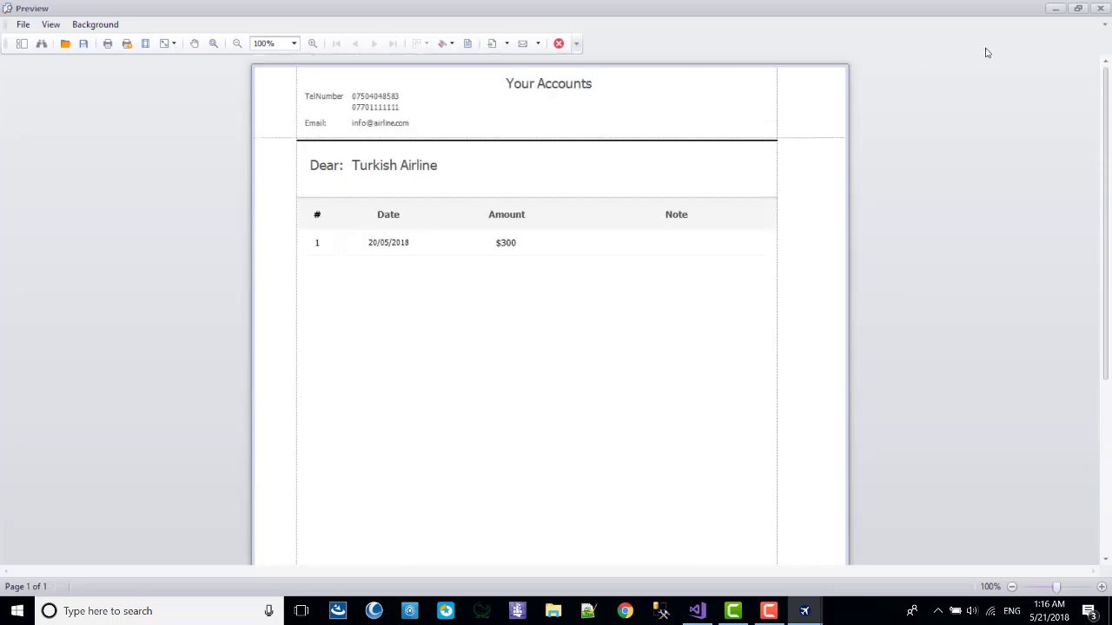
click(1099, 9)
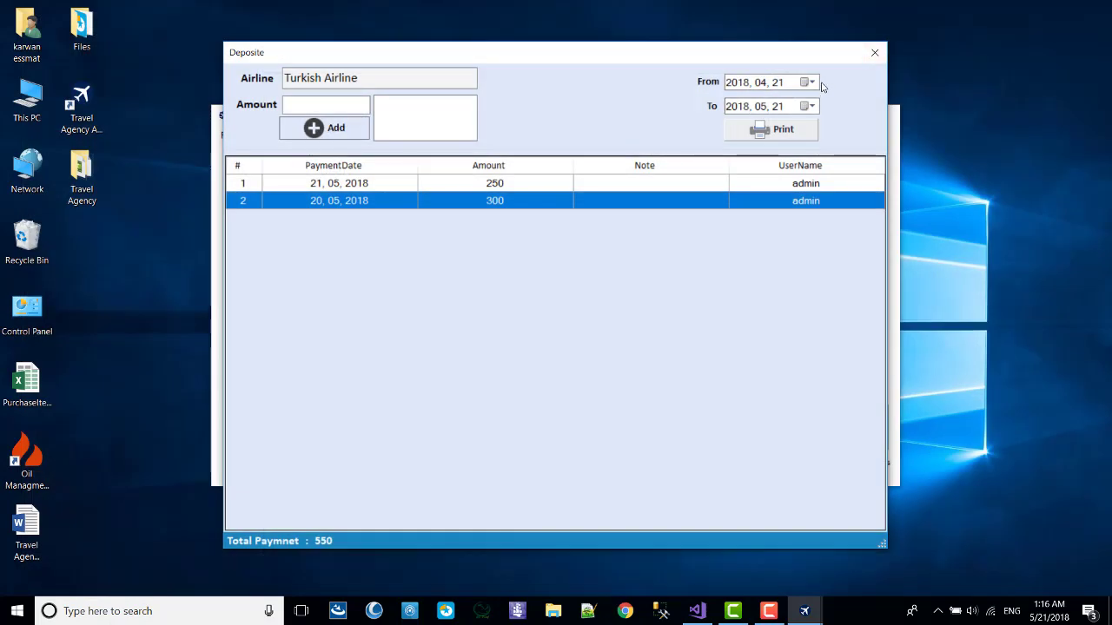
click(868, 53)
Switch to the passenger accounts and choose Pay for the passenger with 2,510 total debit.
click(873, 47)
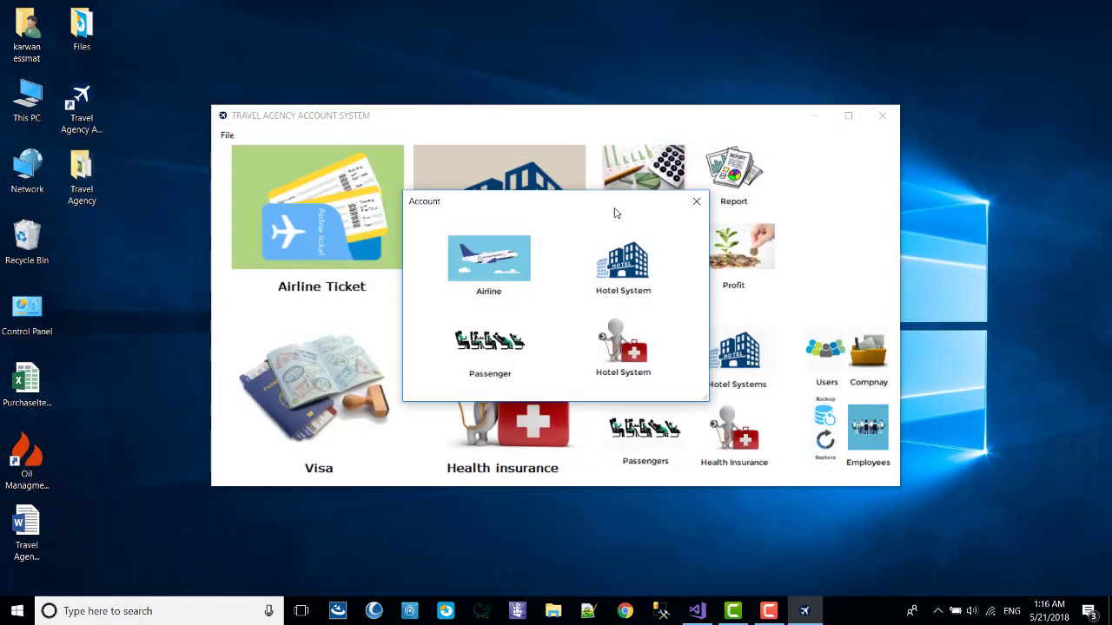
click(520, 323)
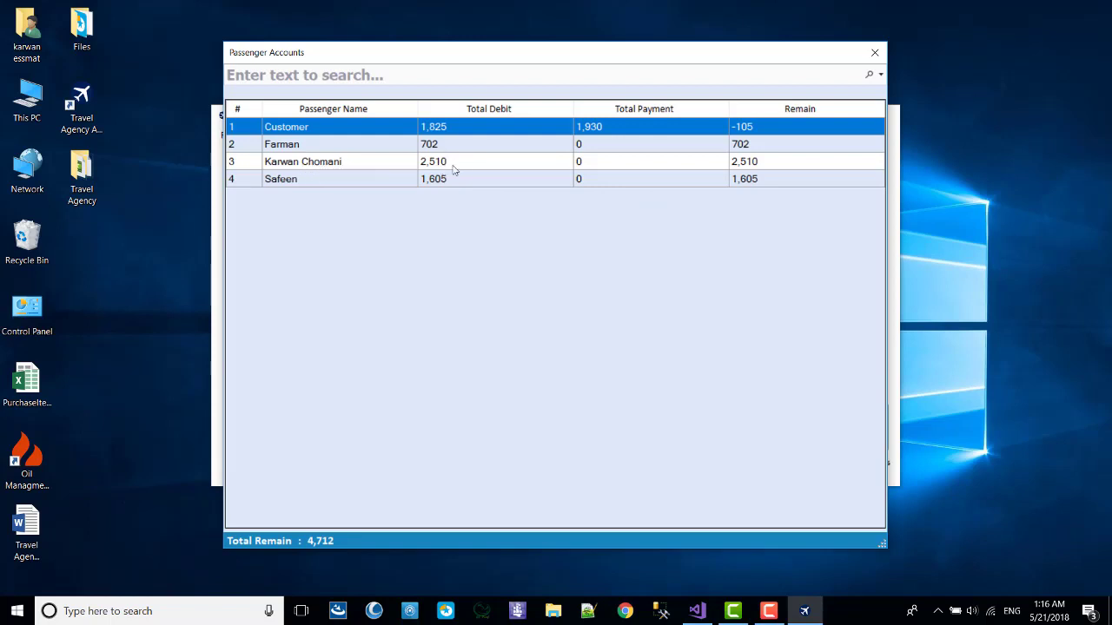
click(453, 169)
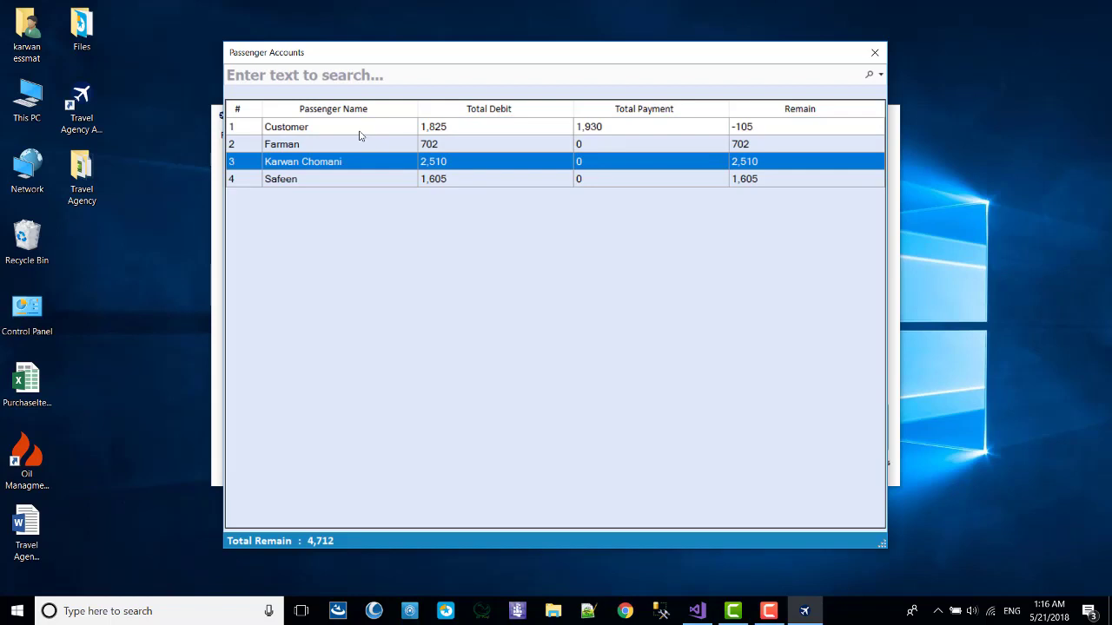
right_click(452, 165)
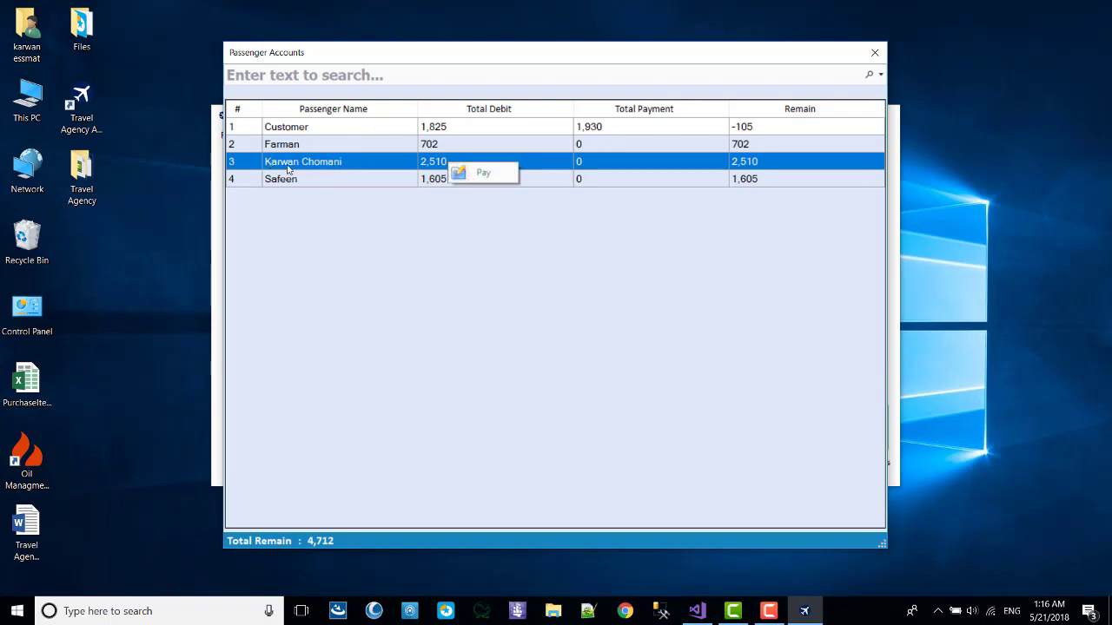
click(444, 163)
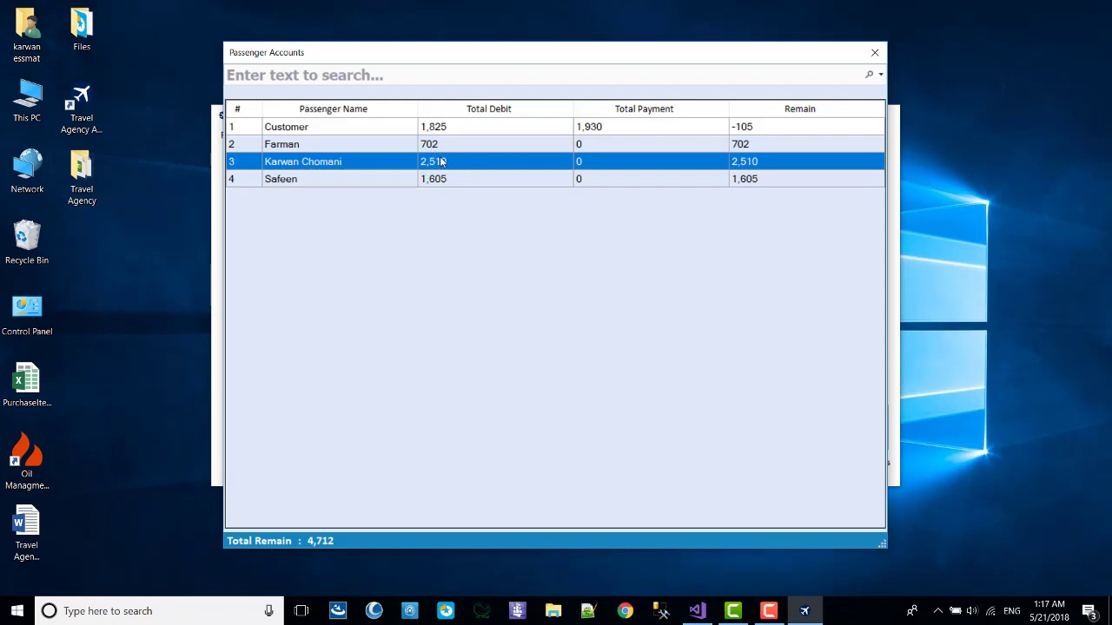
right_click(432, 162)
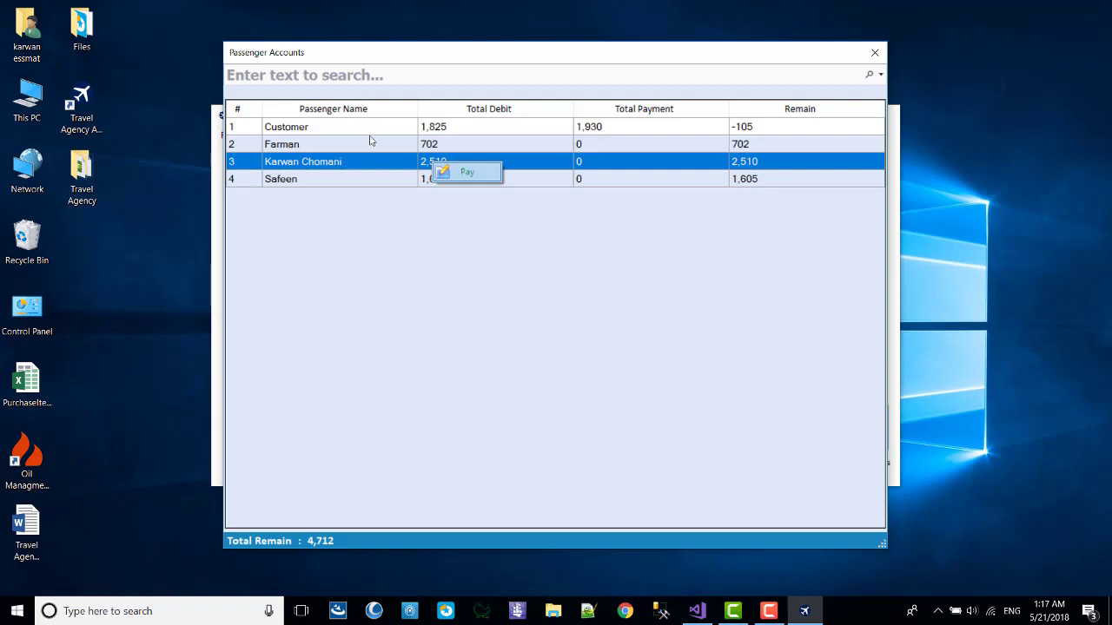
click(464, 172)
drag(385, 42, 501, 65)
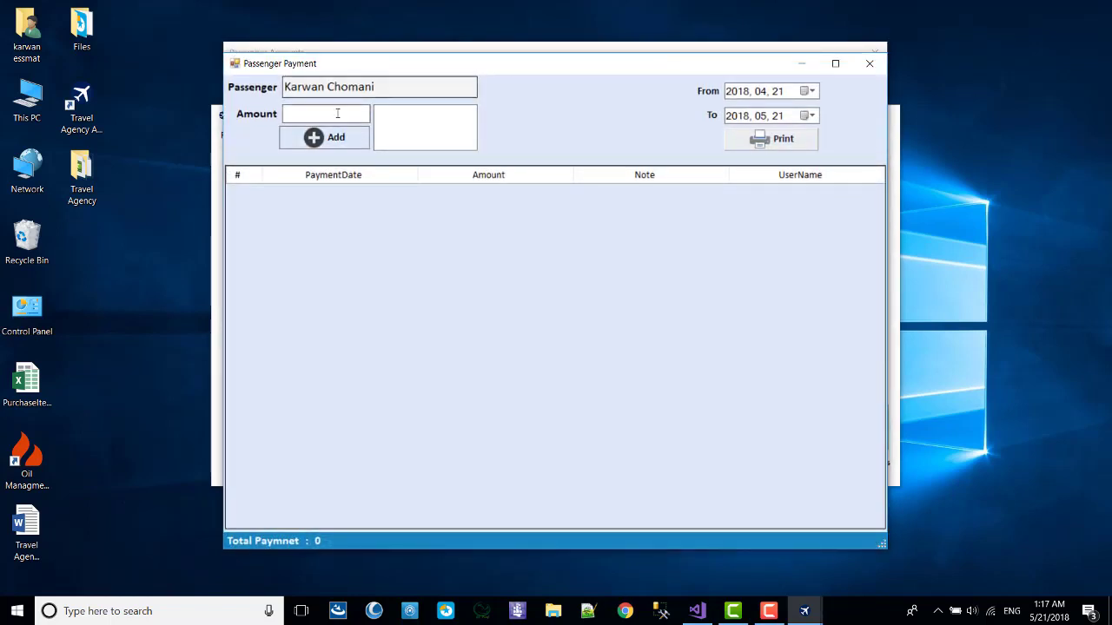
Add payments of 250 and 260 for this passenger, keeping the To date at 21 May.
click(808, 116)
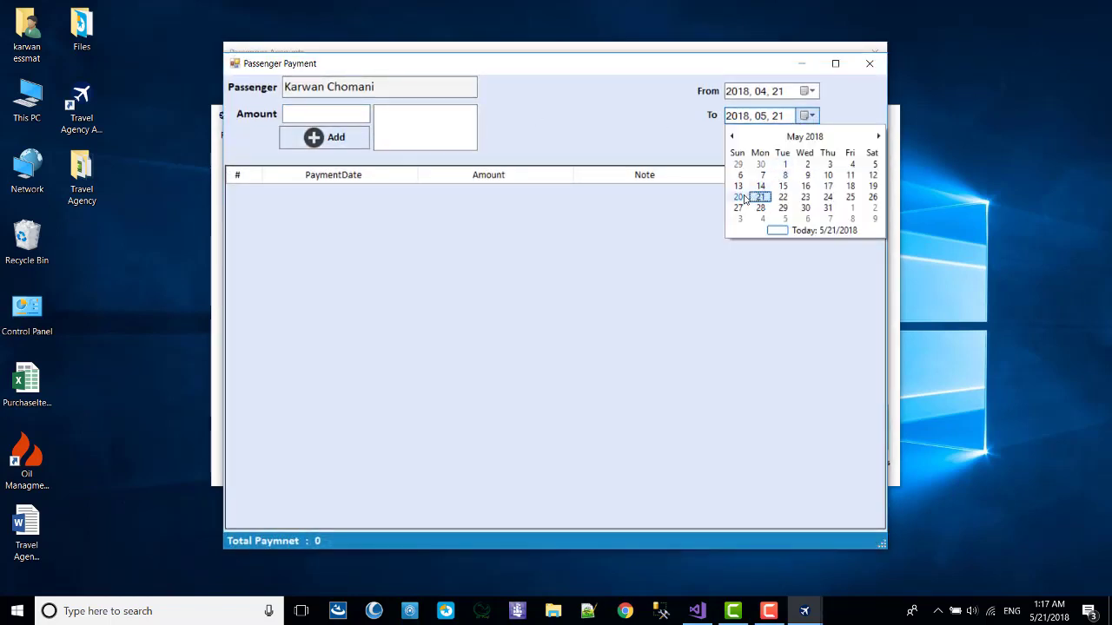
click(737, 197)
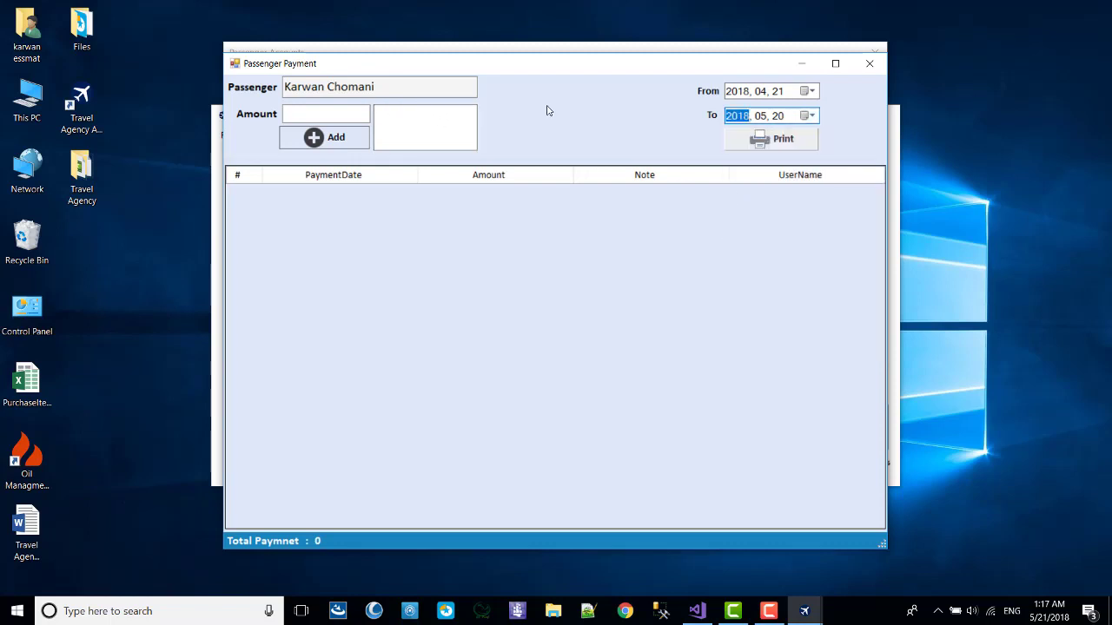
click(811, 120)
click(806, 231)
click(330, 114)
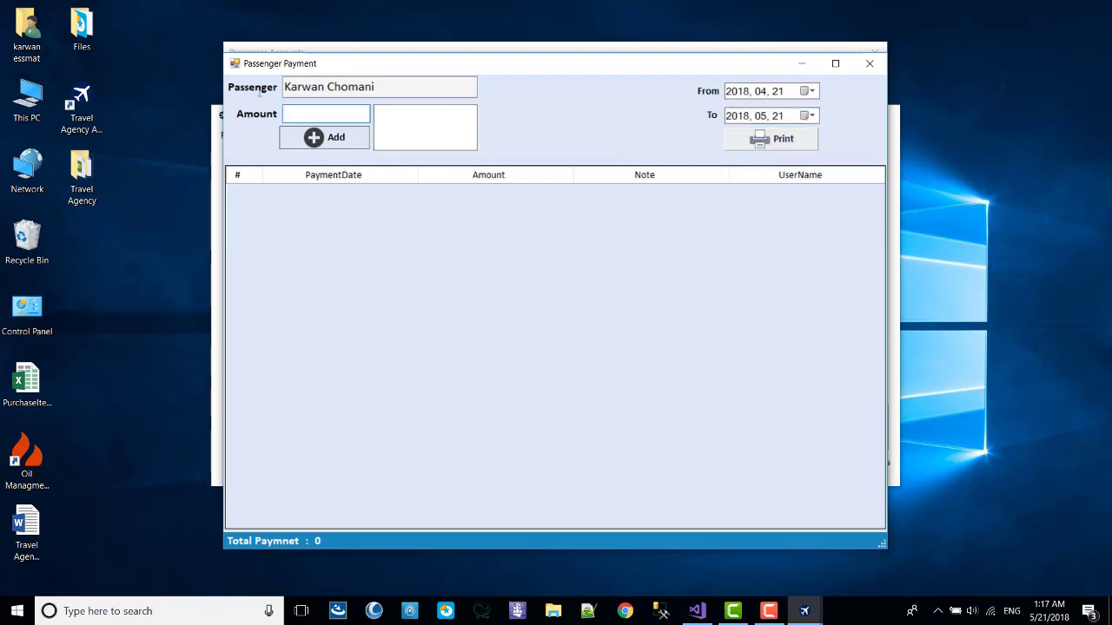
click(367, 147)
drag(405, 64, 584, 182)
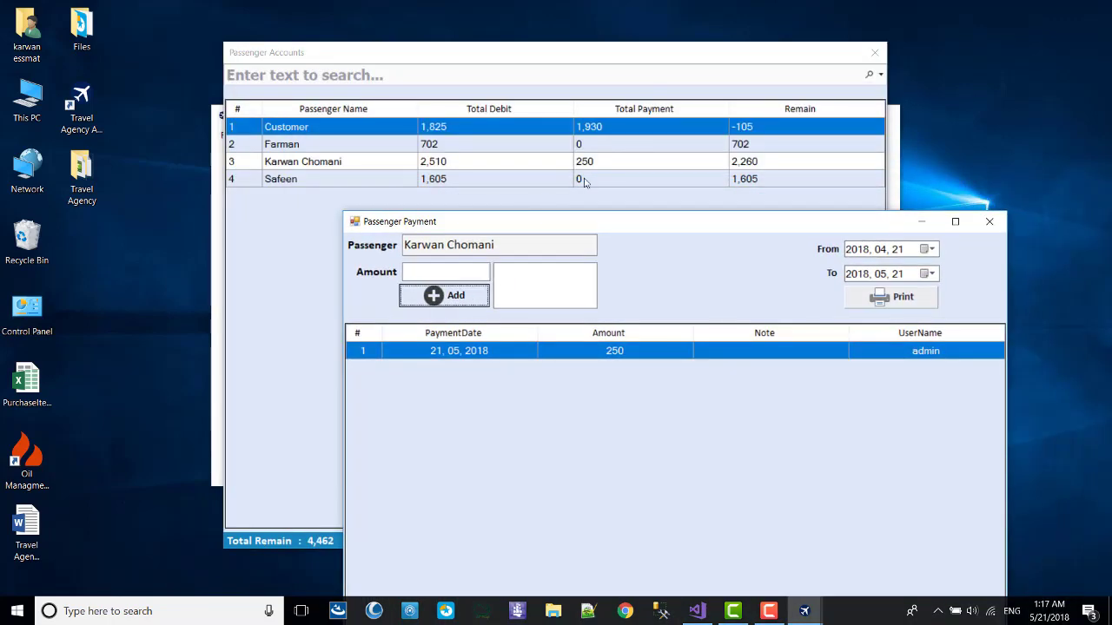
click(480, 269)
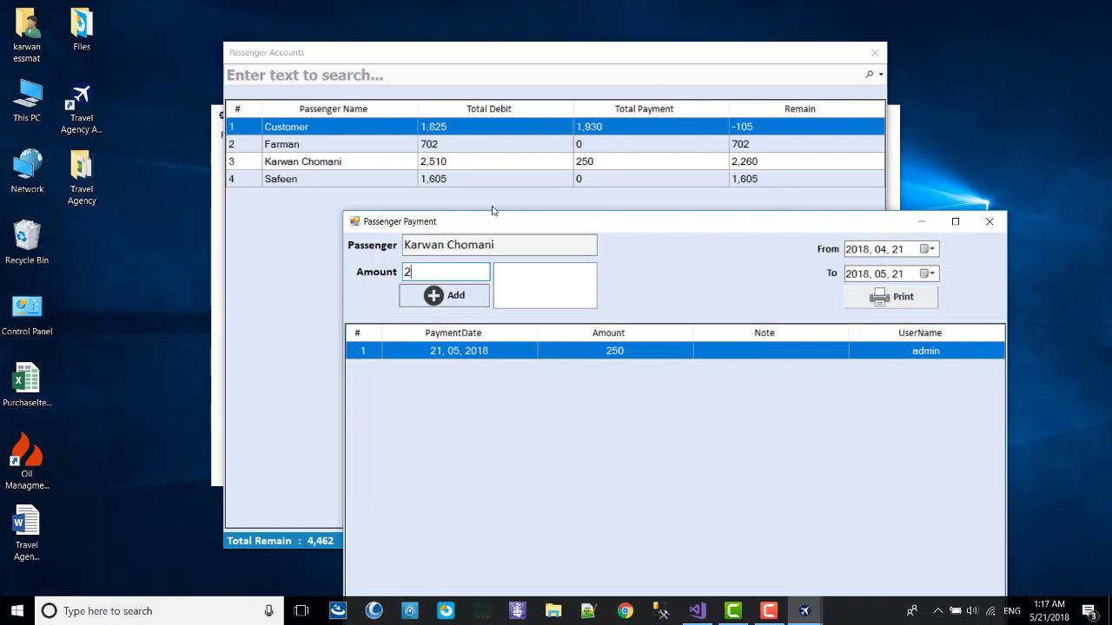
click(453, 295)
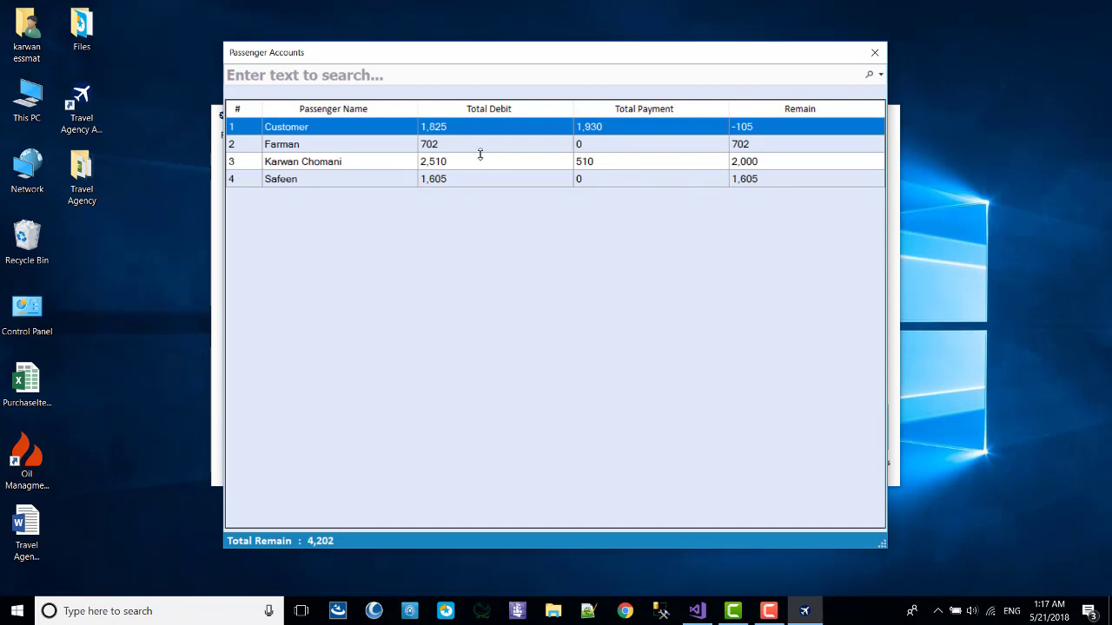
Open the payment form for the passenger owing 702 and add a 150 payment.
click(460, 146)
double_click(477, 148)
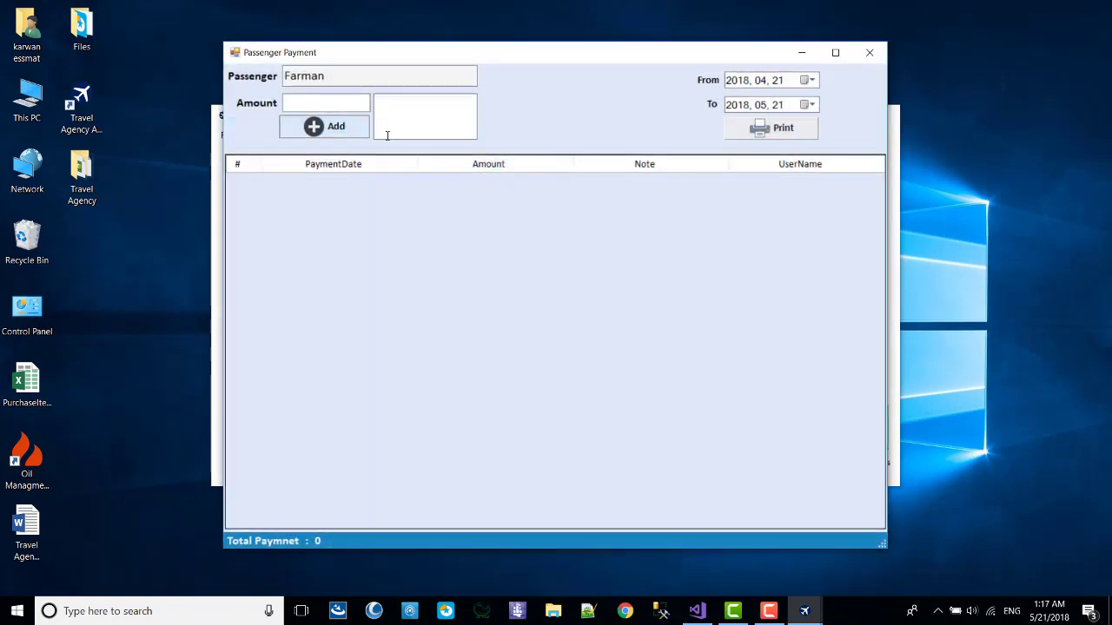
text(150)
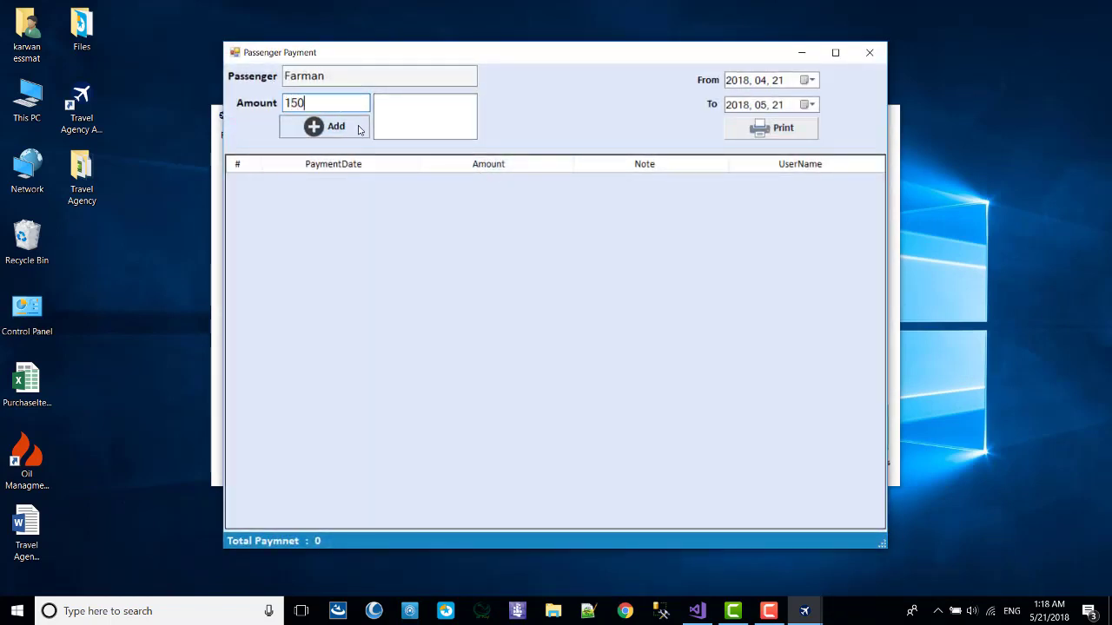
click(324, 126)
Add a 280 payment dated 20 May 2018, then reset the To date to 21 May.
click(807, 104)
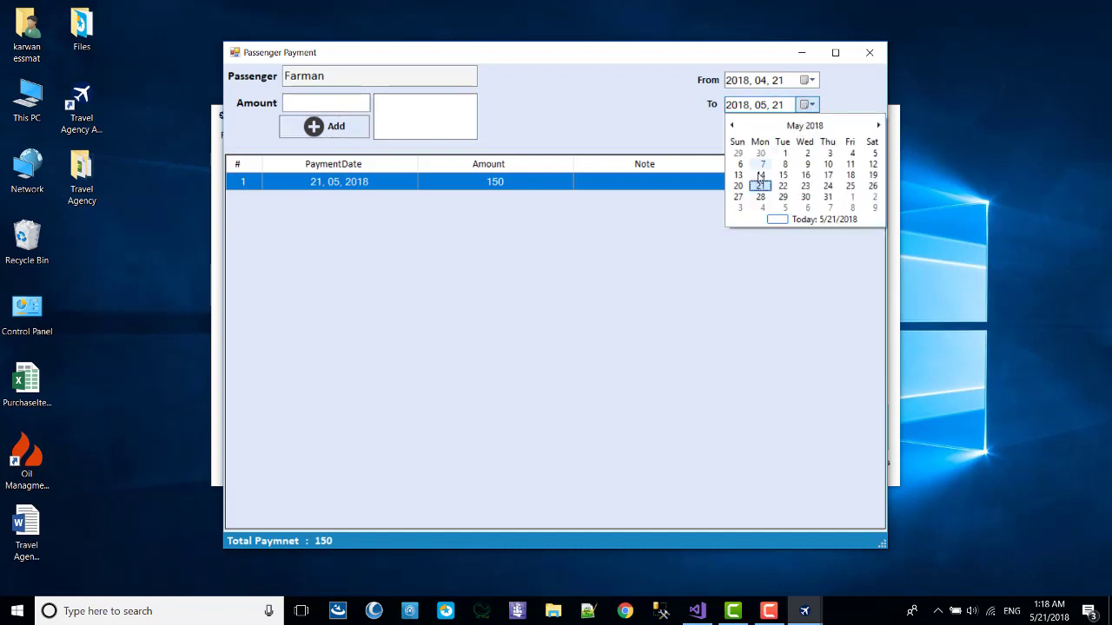
click(737, 186)
click(326, 102)
text(2)
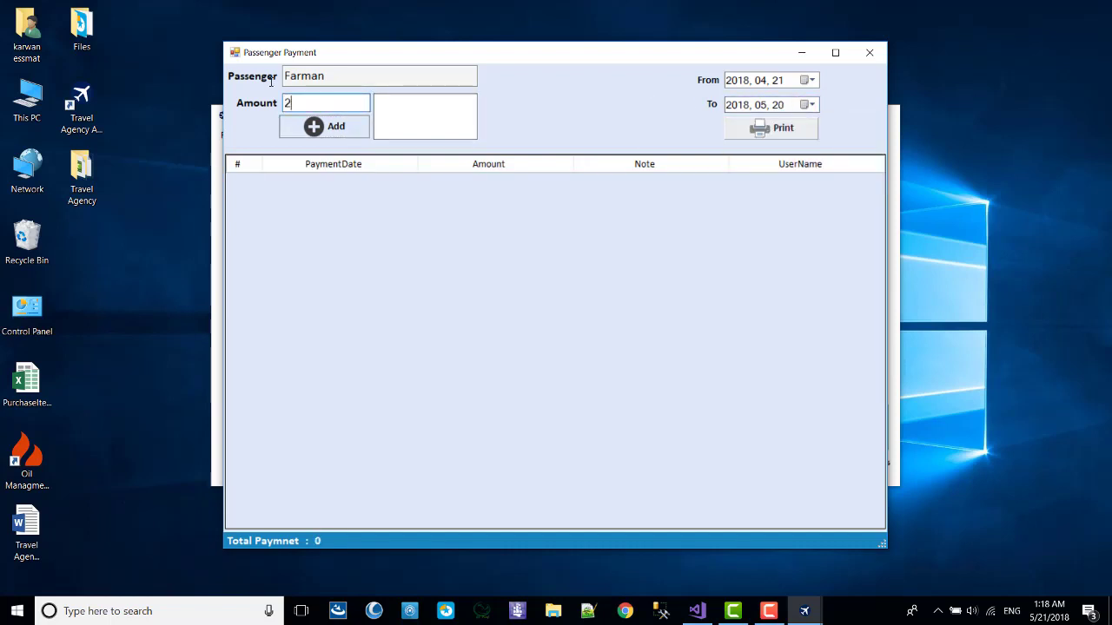
text(80)
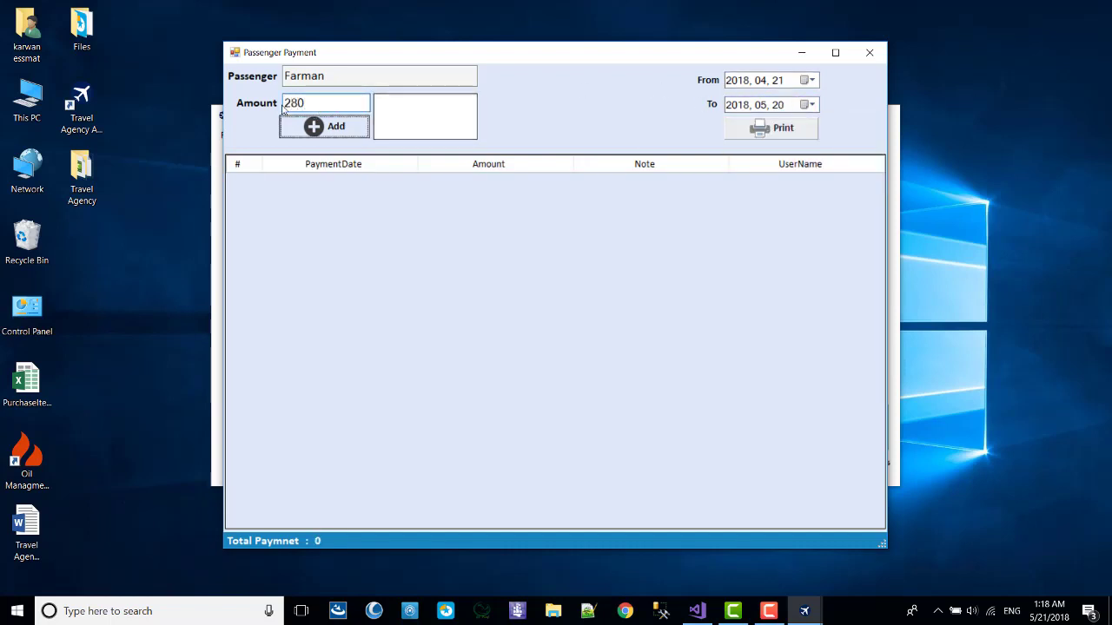
click(324, 126)
click(808, 104)
click(795, 220)
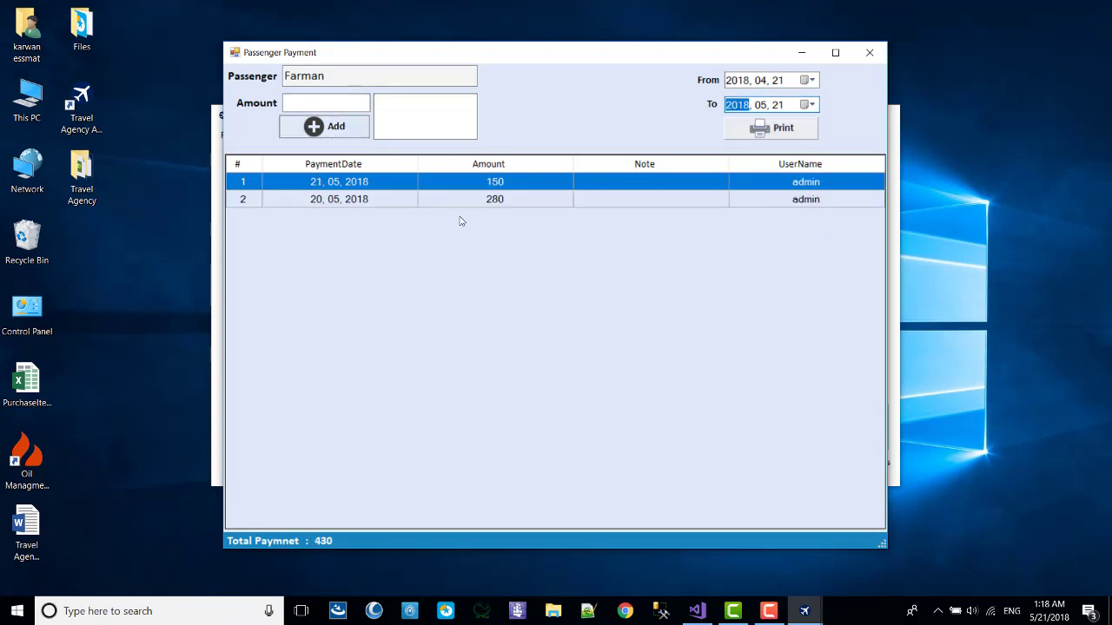
Check the 150 and 280 payment rows, close the form, and bring up actions for the 1,605-debit passenger.
click(337, 199)
click(319, 185)
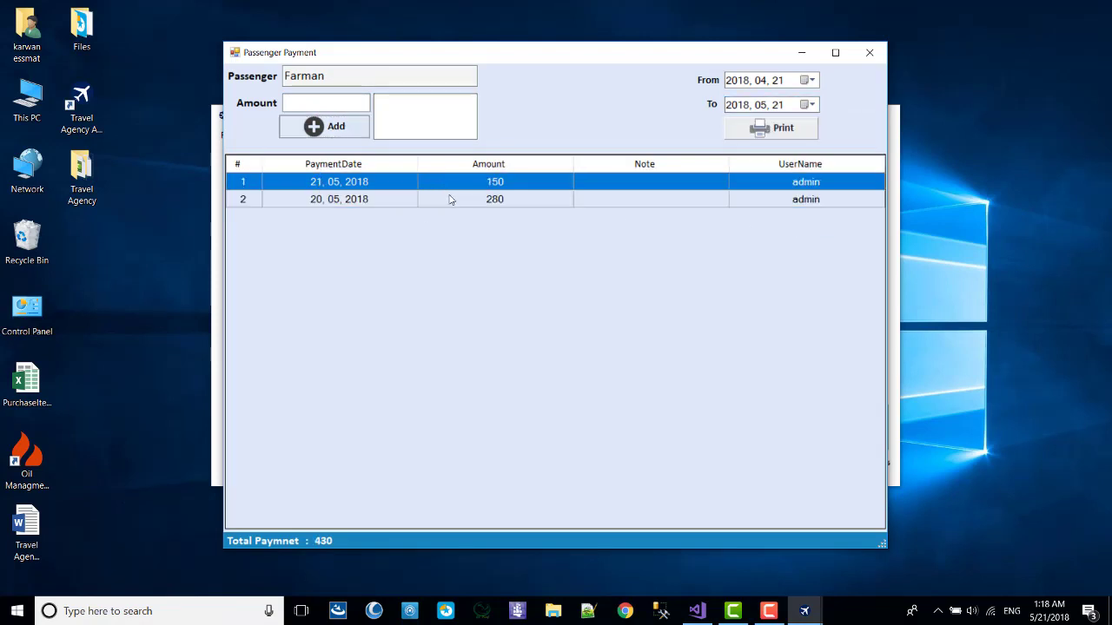
click(869, 52)
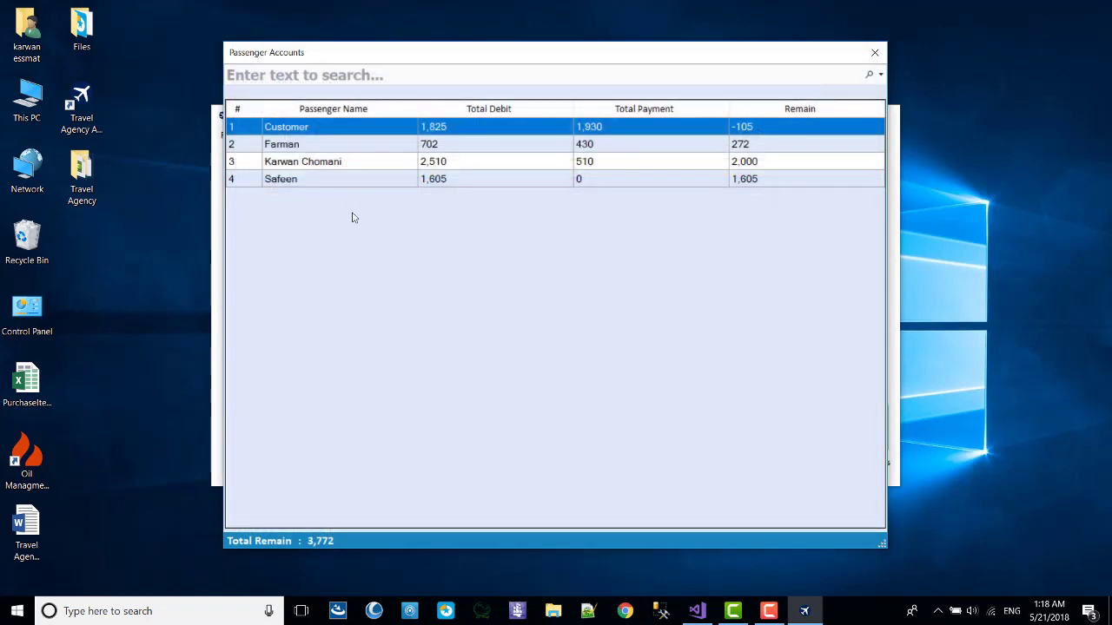
right_click(318, 182)
Open the 1,605-debit passenger's payment form and add payments of 500 and 250.
click(332, 188)
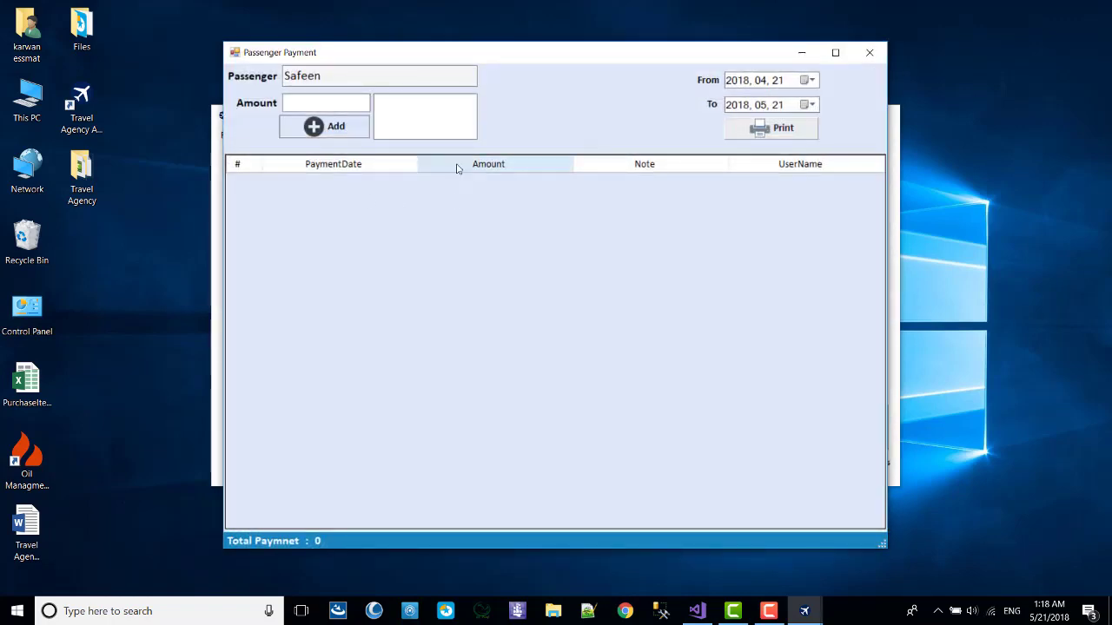
click(329, 103)
text(500)
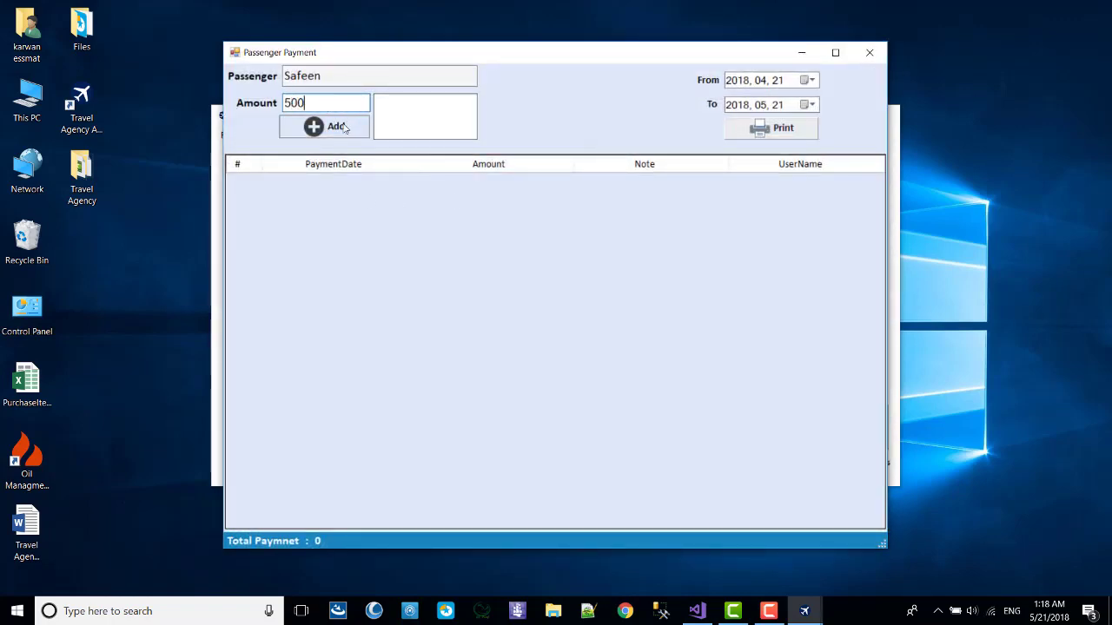
click(346, 126)
text(250)
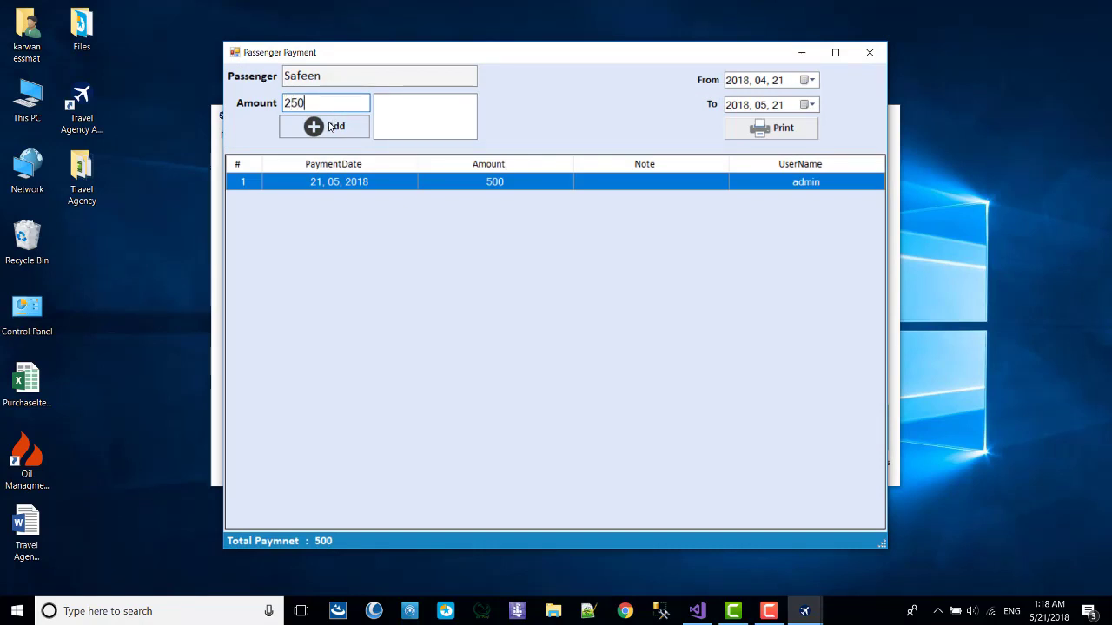
click(328, 126)
Add a 350 payment, set To to 21/05/2018, and preview the $1,100 payment report.
click(811, 104)
click(737, 185)
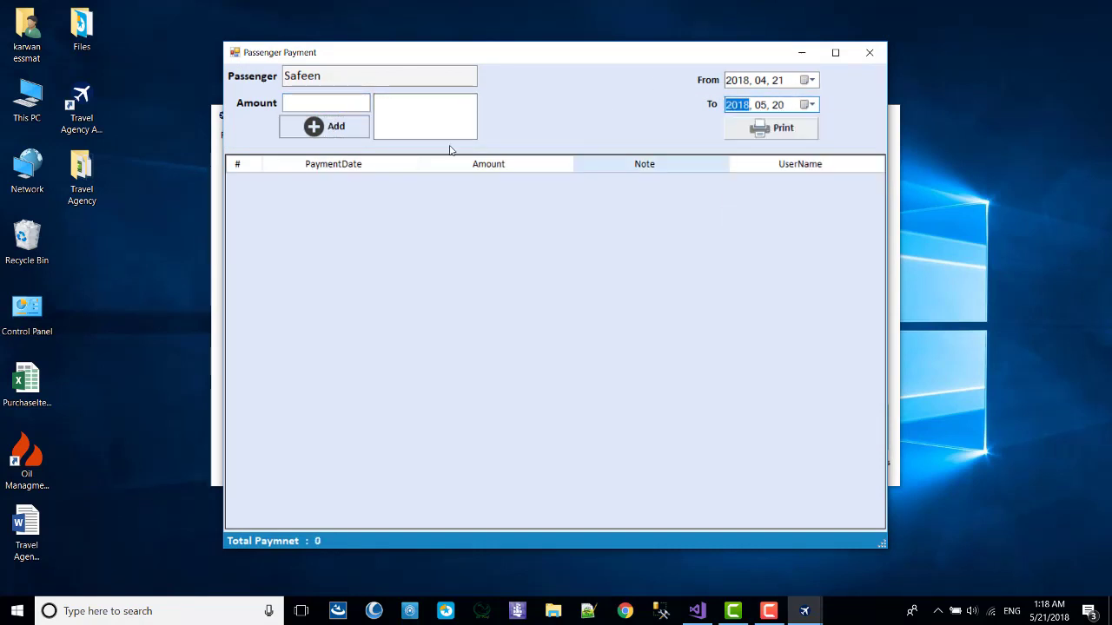
click(335, 105)
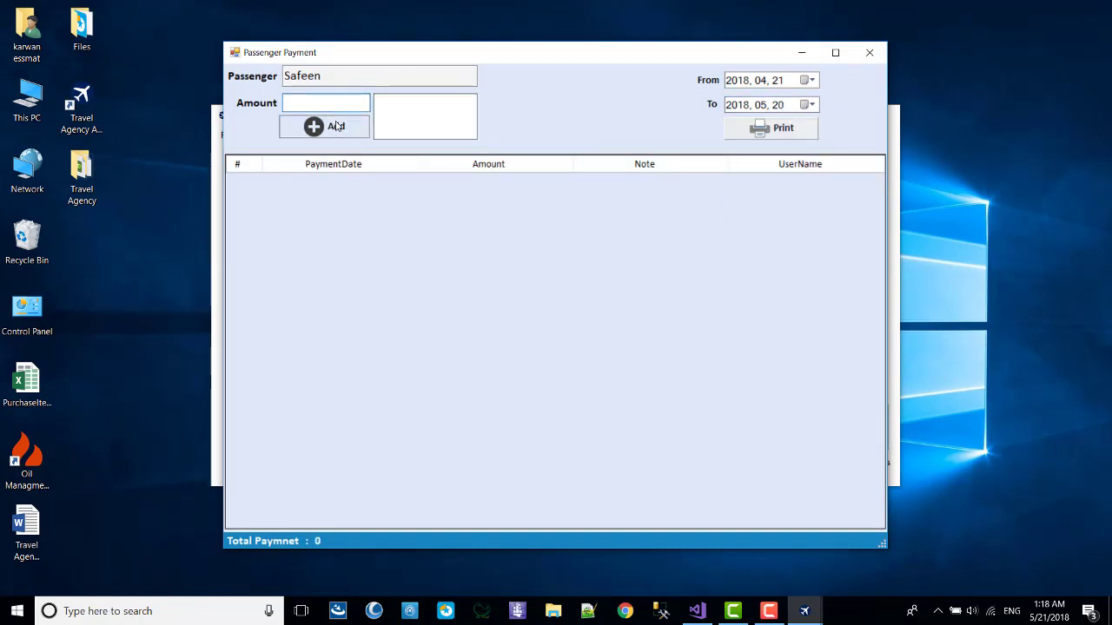
text(350)
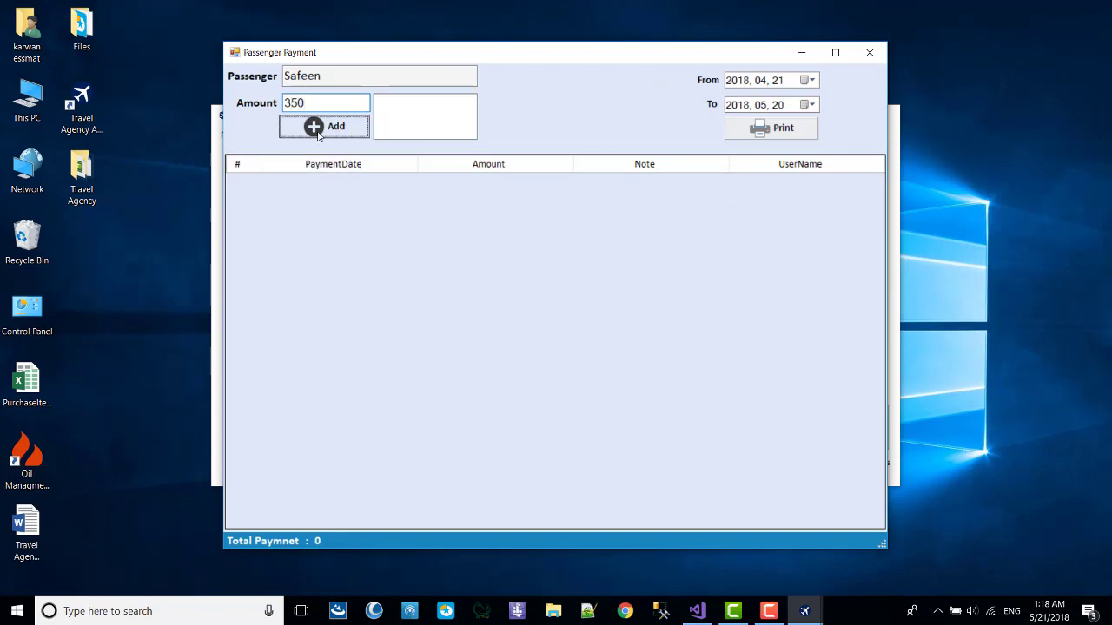
click(317, 126)
click(812, 105)
click(804, 218)
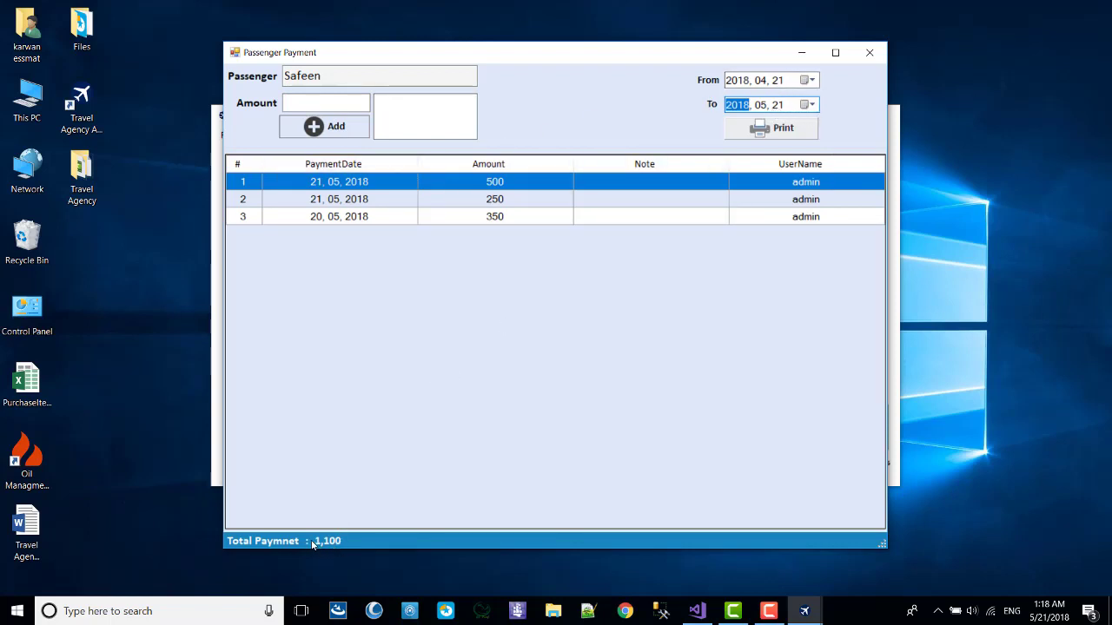
click(790, 127)
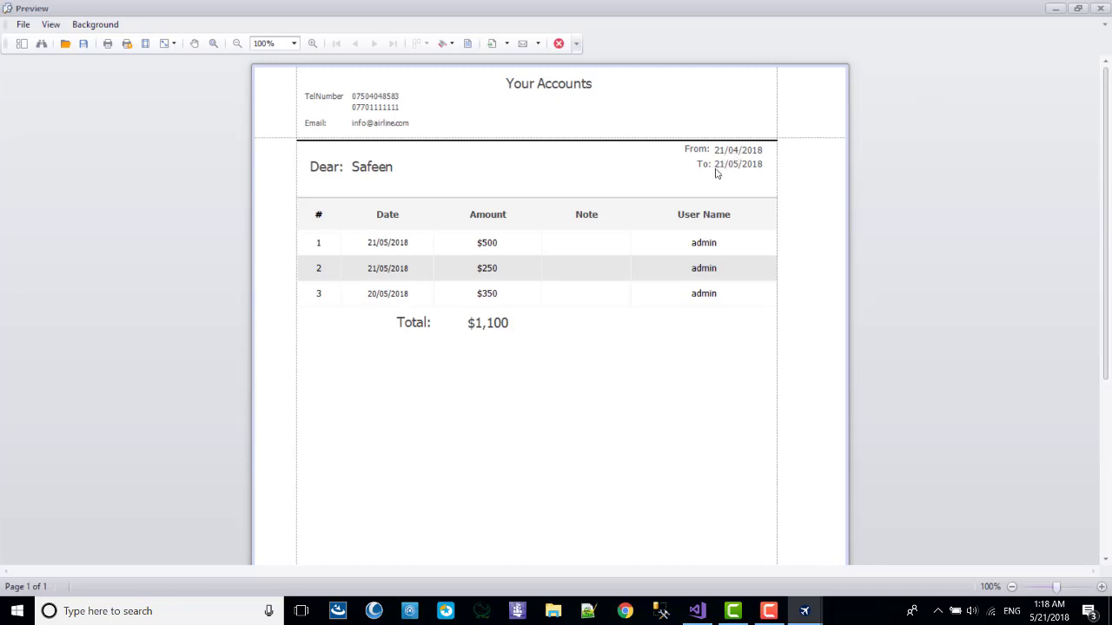
Print a receipt for the first-row $500 payment, then close it and the Passenger Payment window.
click(1101, 8)
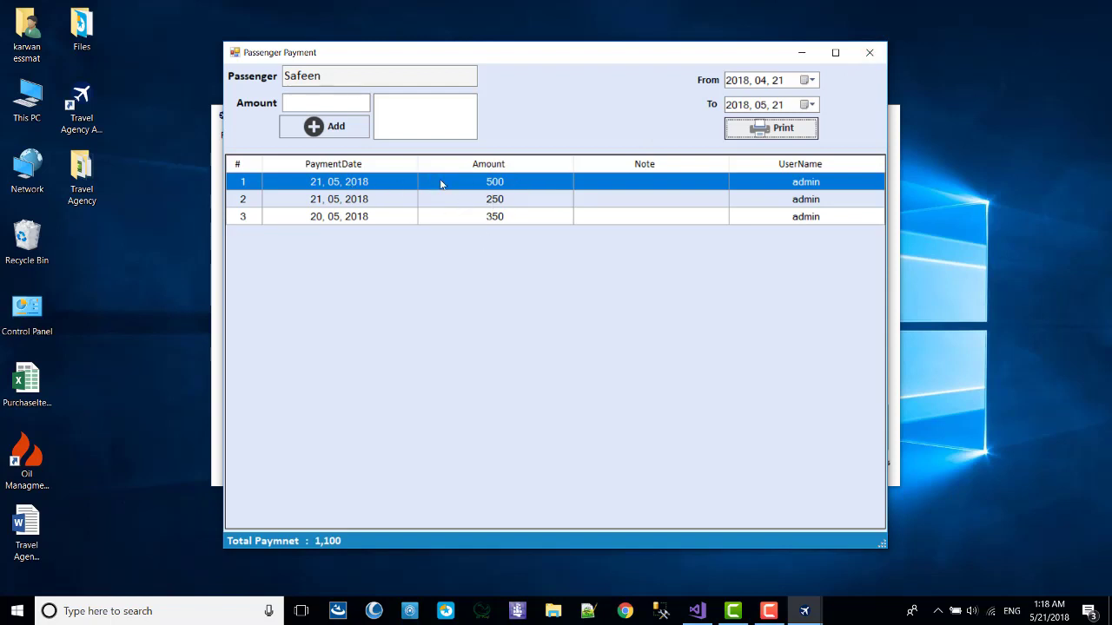
right_click(442, 181)
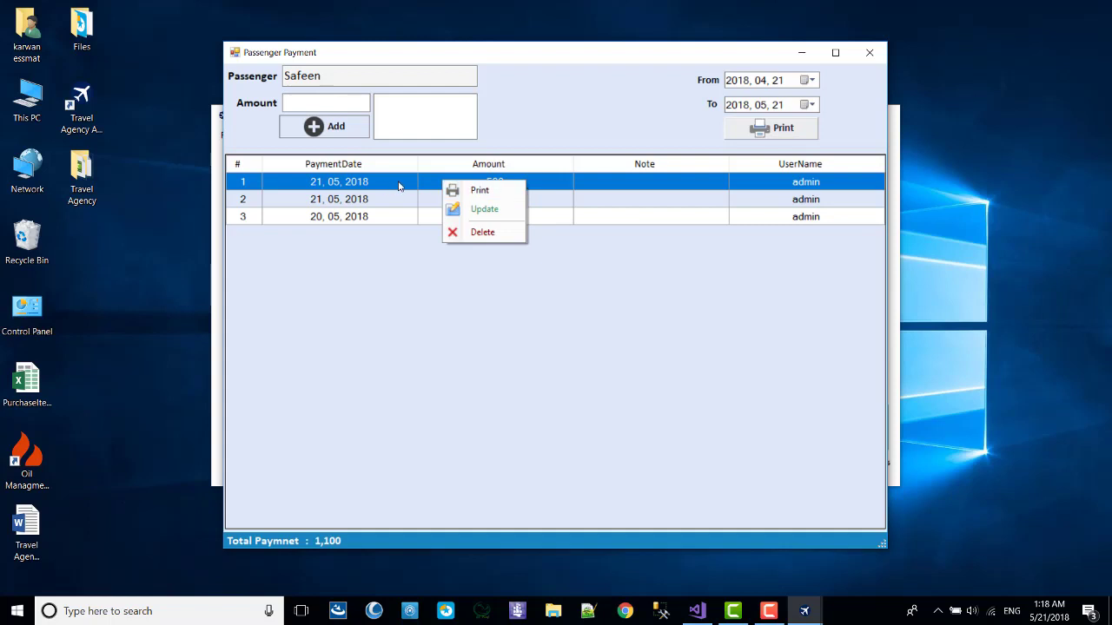
click(435, 180)
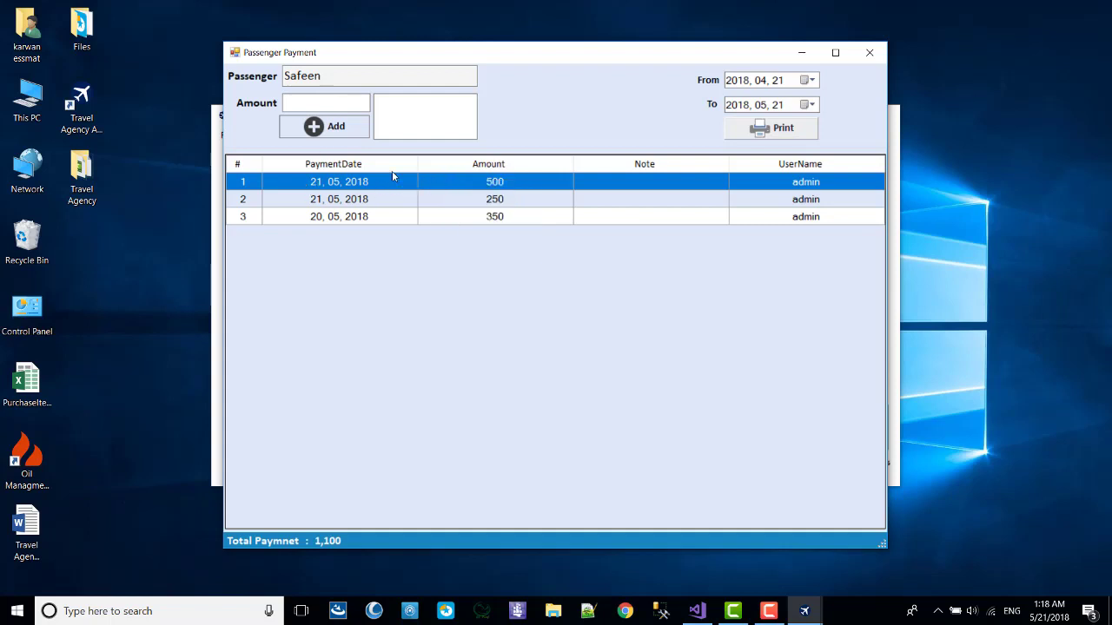
right_click(476, 182)
click(499, 187)
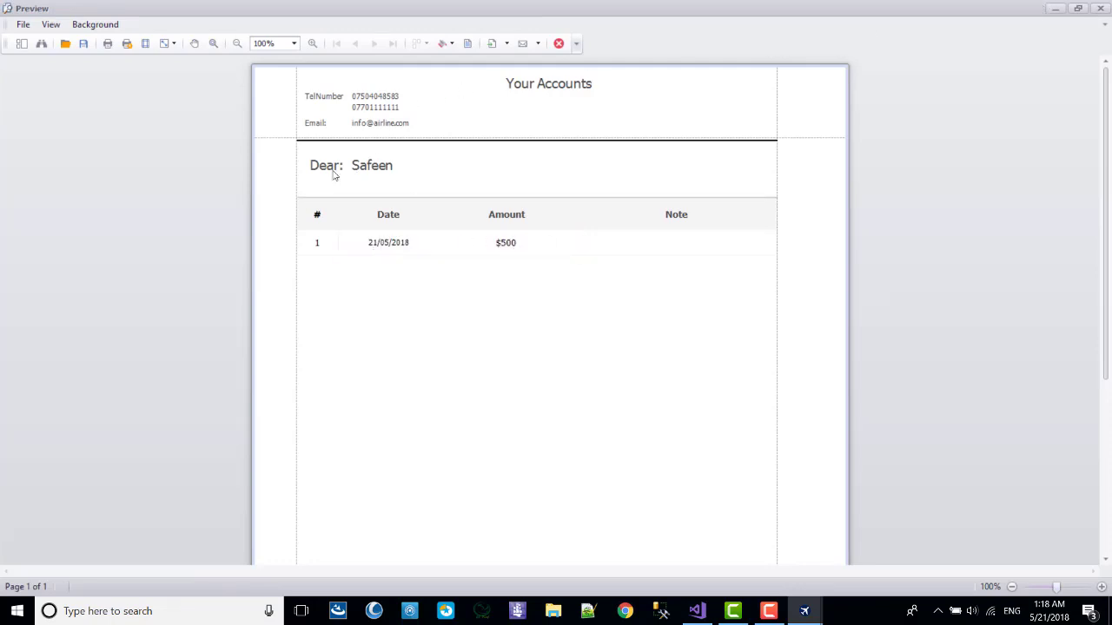
click(1100, 8)
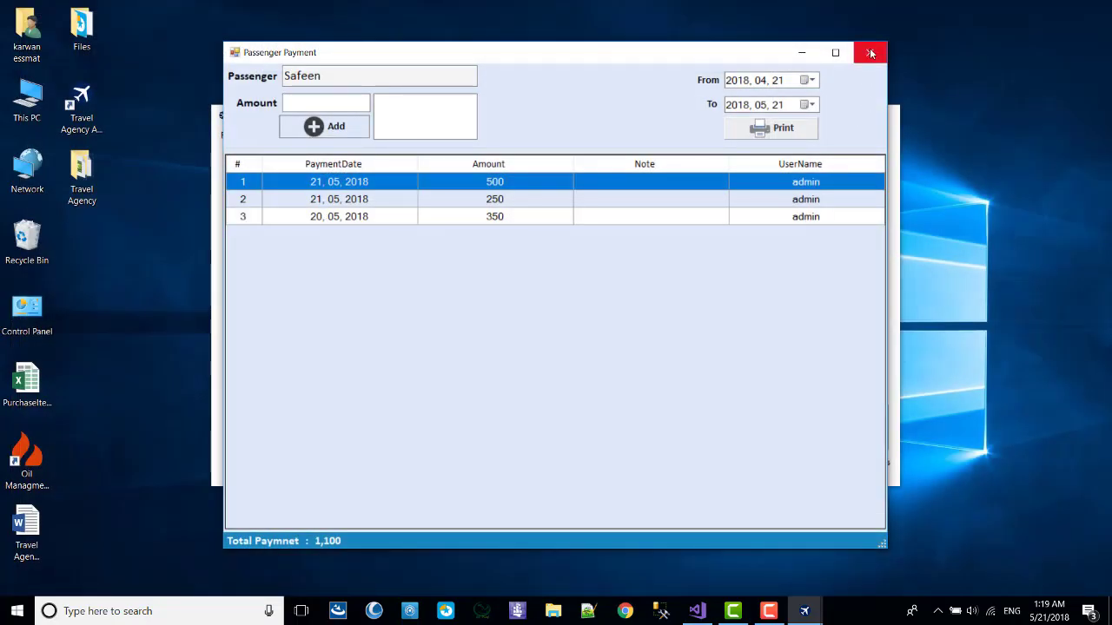
click(870, 53)
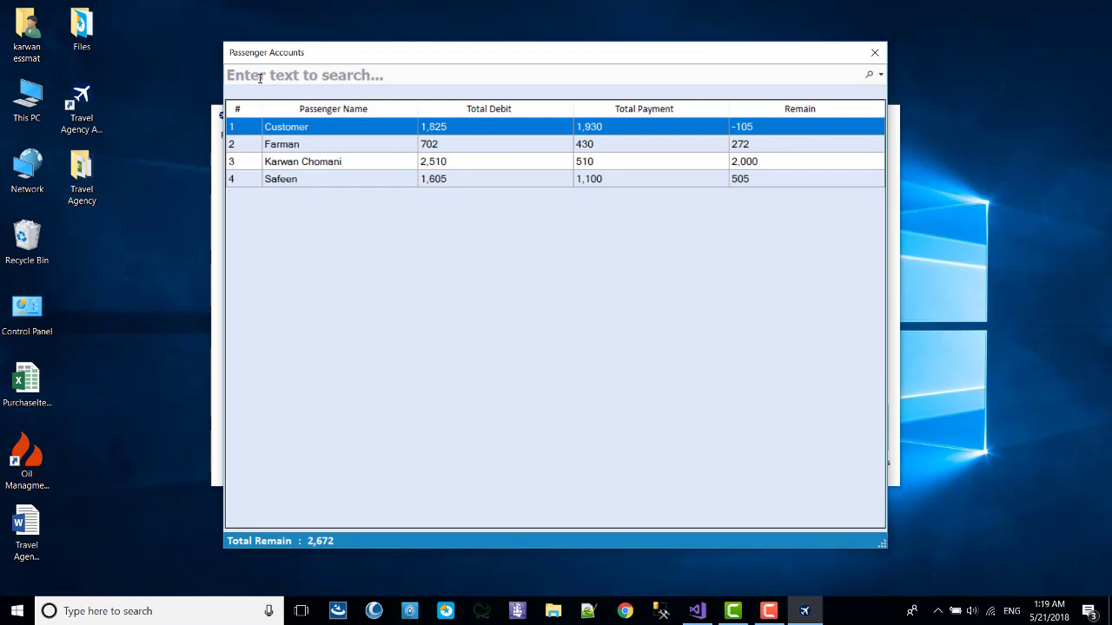
Filter the passenger accounts by searching passenger names, clear the search, and close the list.
click(337, 80)
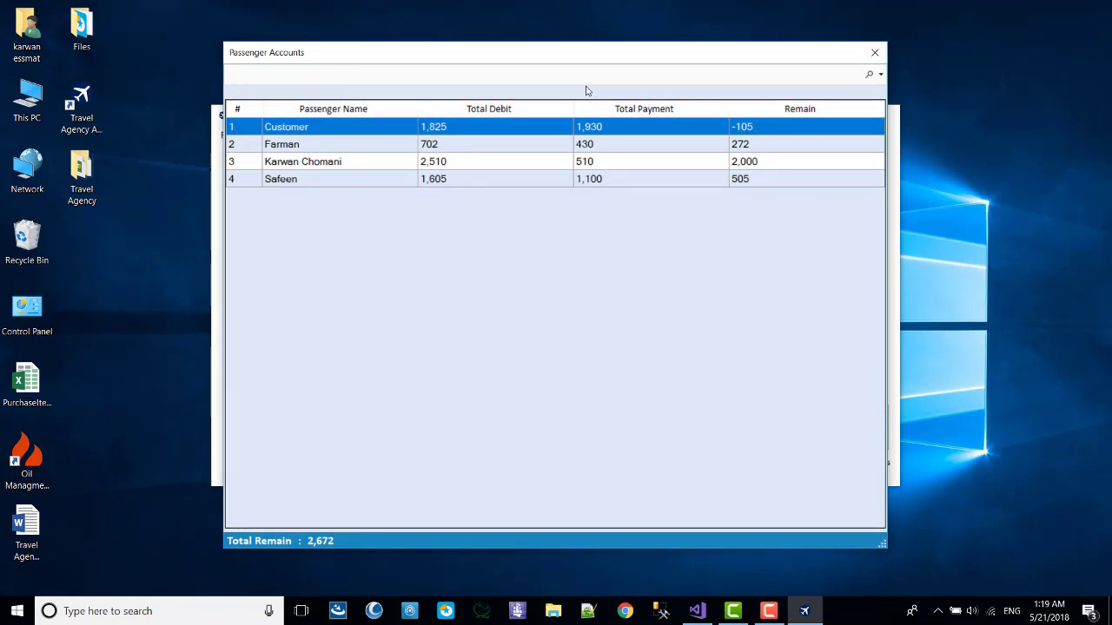
text(karwa)
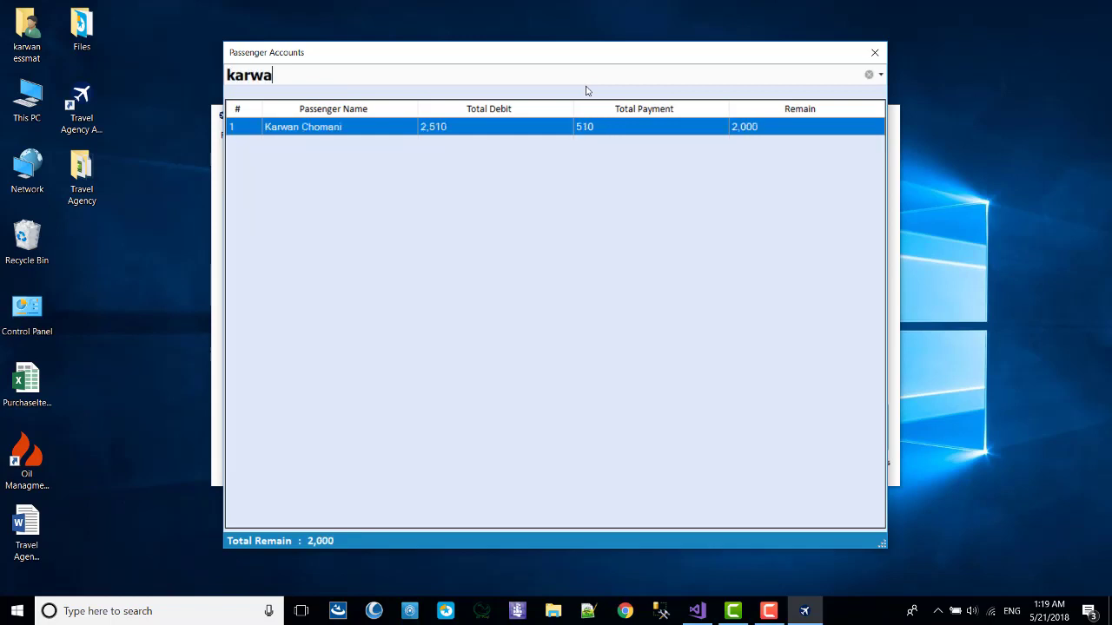
key(BackSpace)
key(BackSpace)
key(BackSpace)
key(BackSpace)
key(BackSpace)
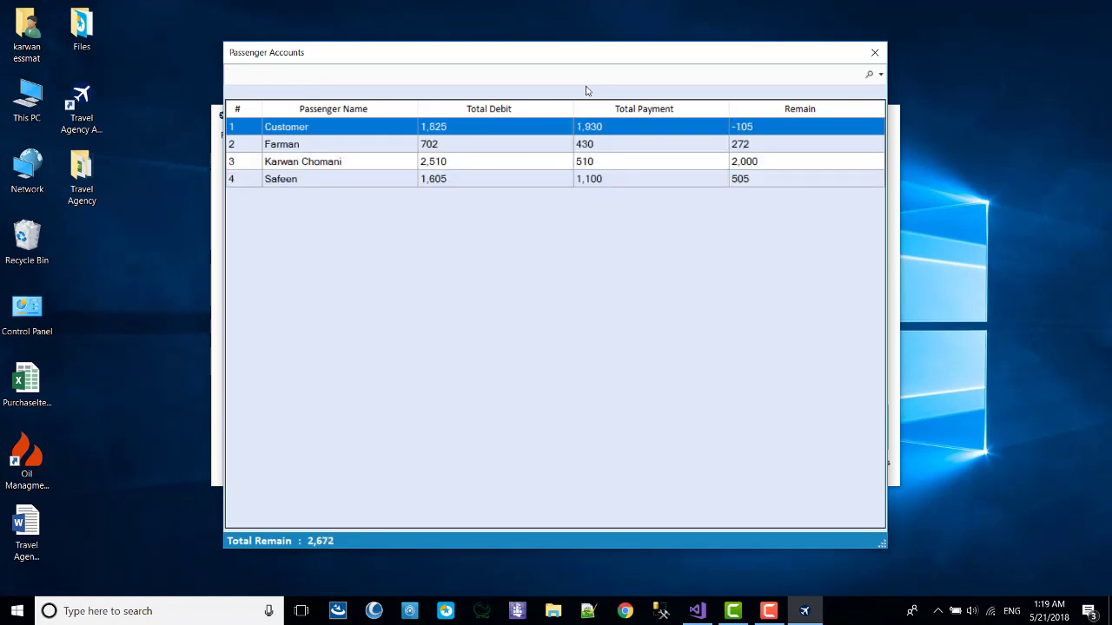
text(far)
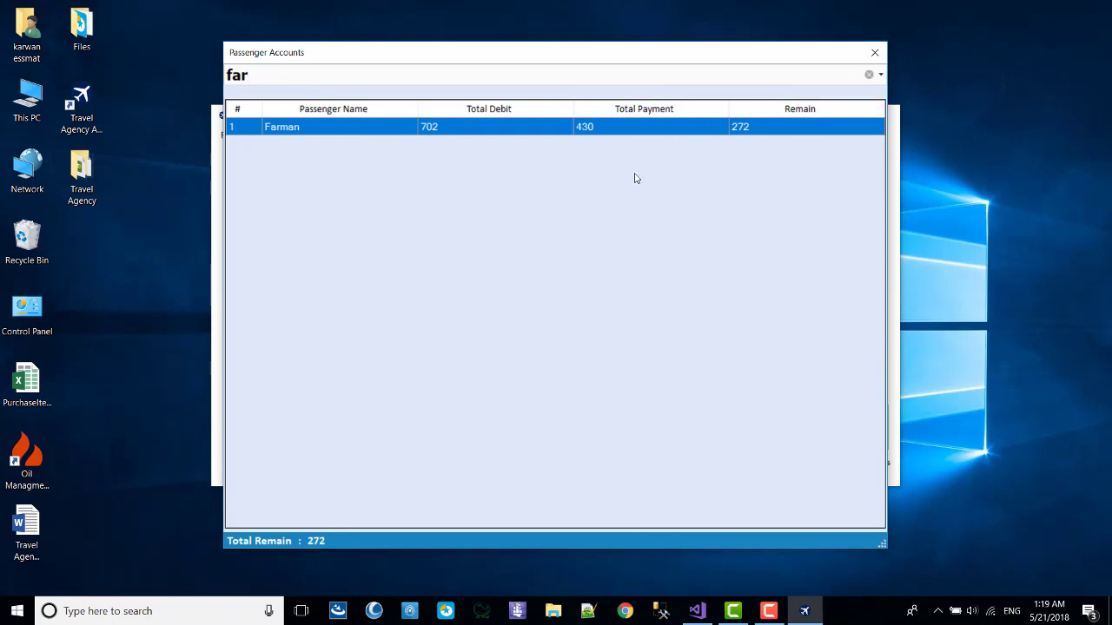
key(BackSpace)
key(BackSpace)
key(BackSpace)
click(875, 53)
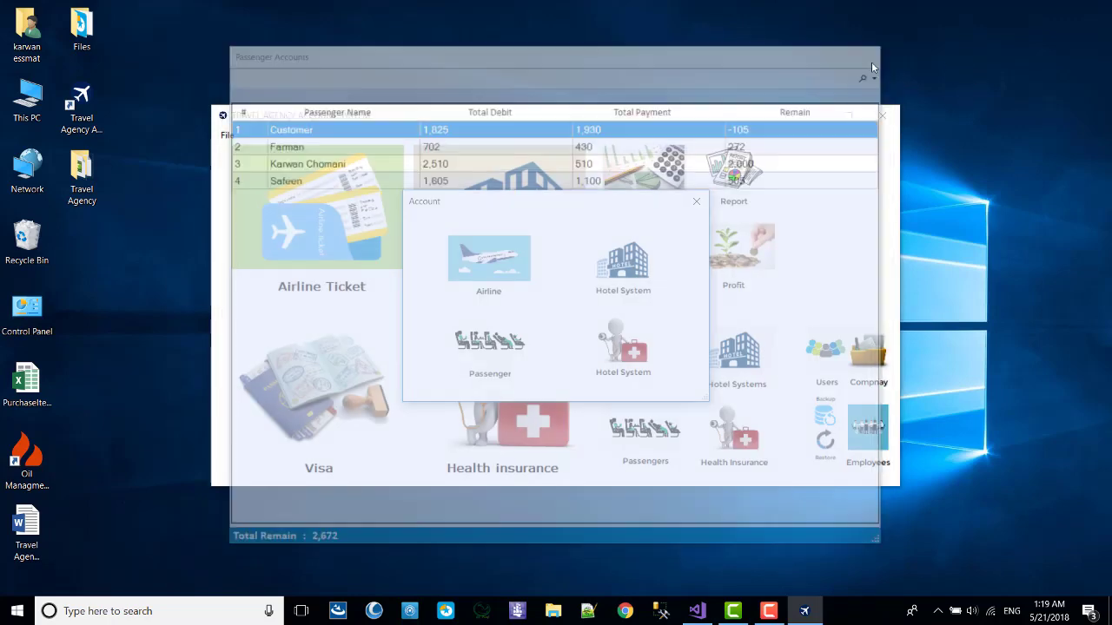
Record a 35 payment to the PLEXIS health insurance account and preview its payment report.
click(638, 344)
right_click(422, 132)
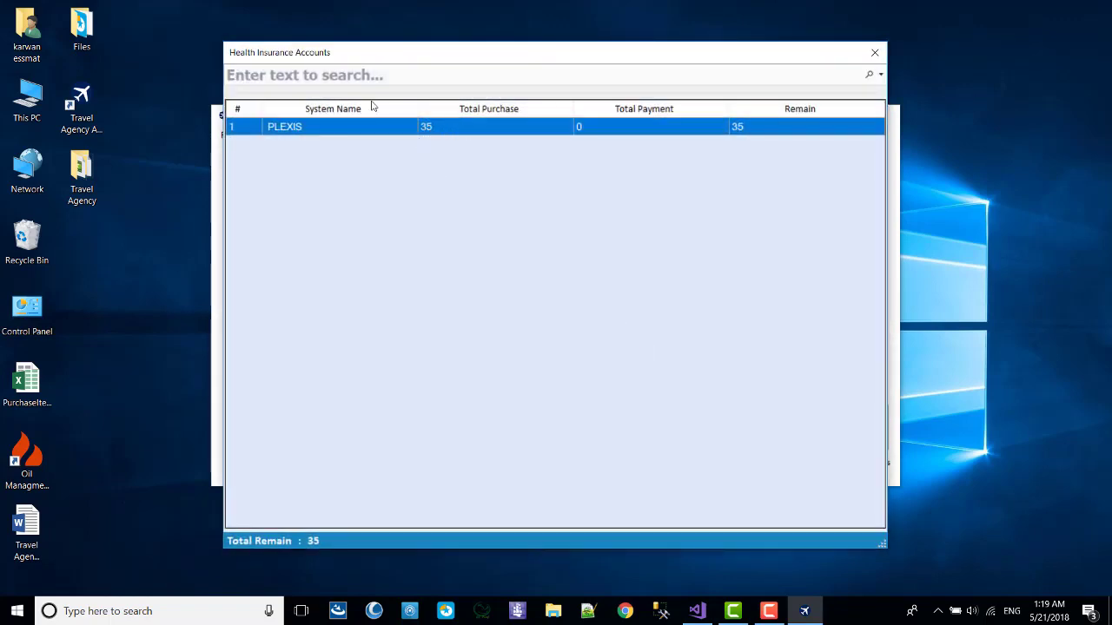
click(490, 136)
click(345, 108)
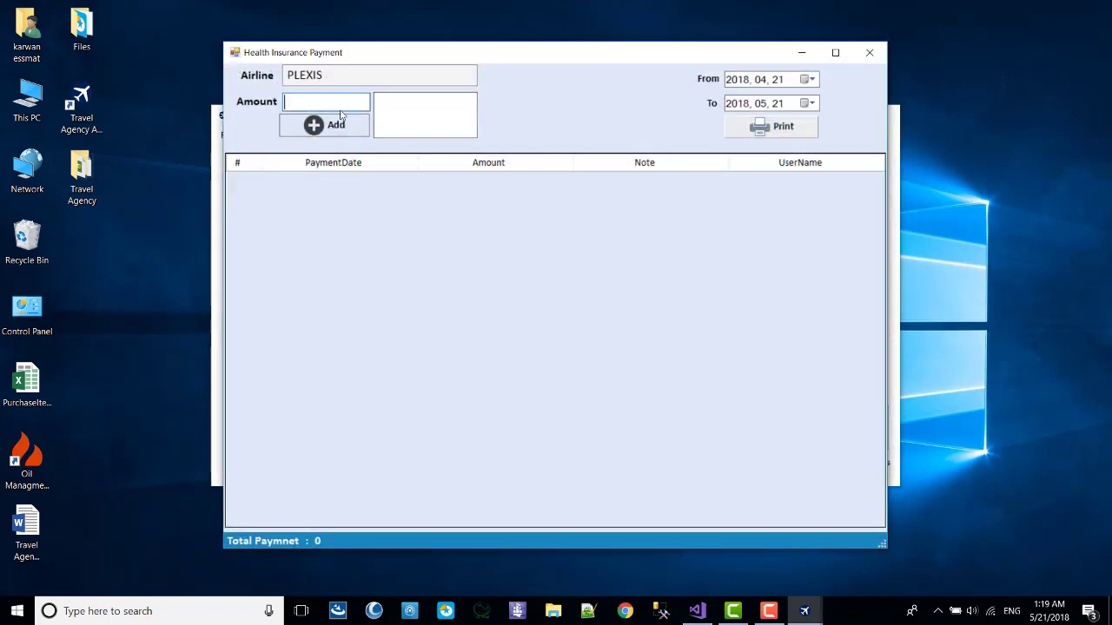
text(35)
click(330, 127)
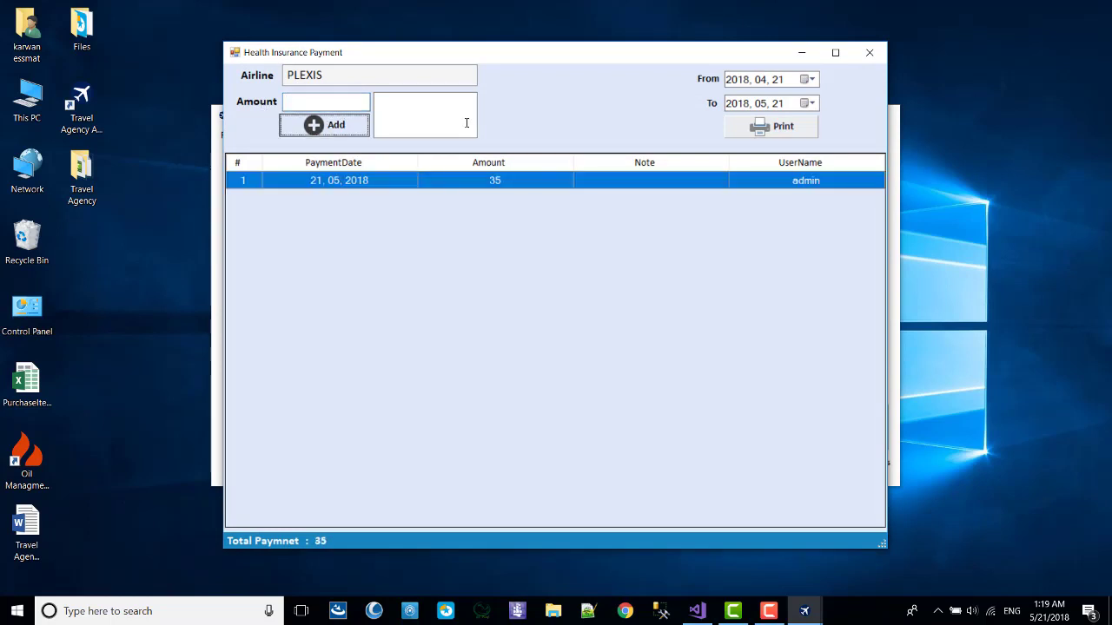
click(761, 134)
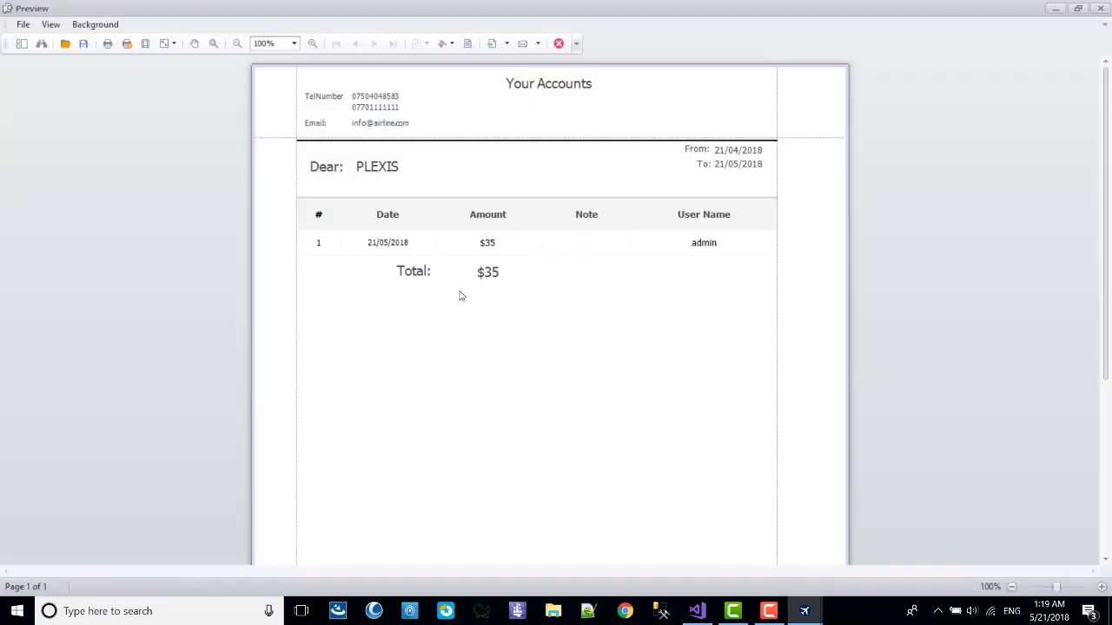
click(1100, 7)
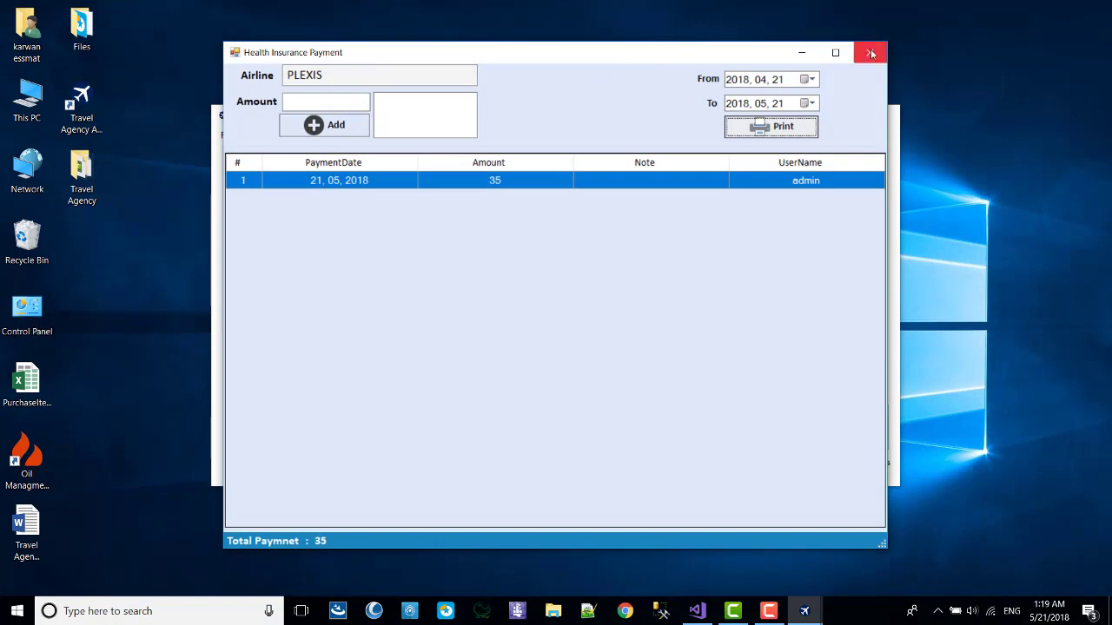
Close the payment form, the Health Insurance Accounts list and the Account chooser.
click(869, 52)
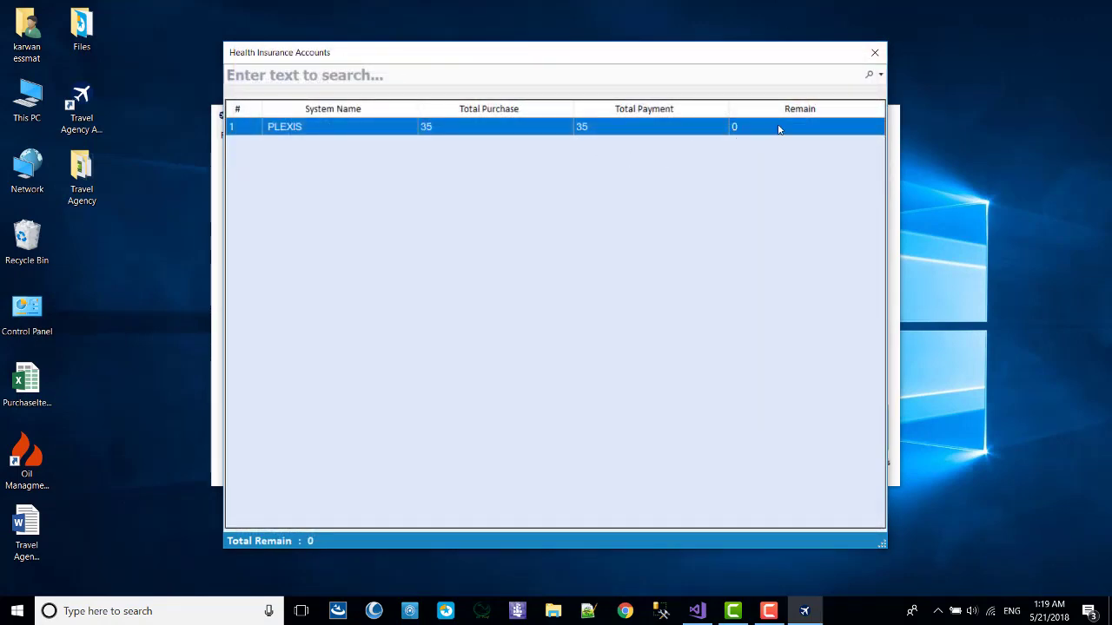
click(875, 52)
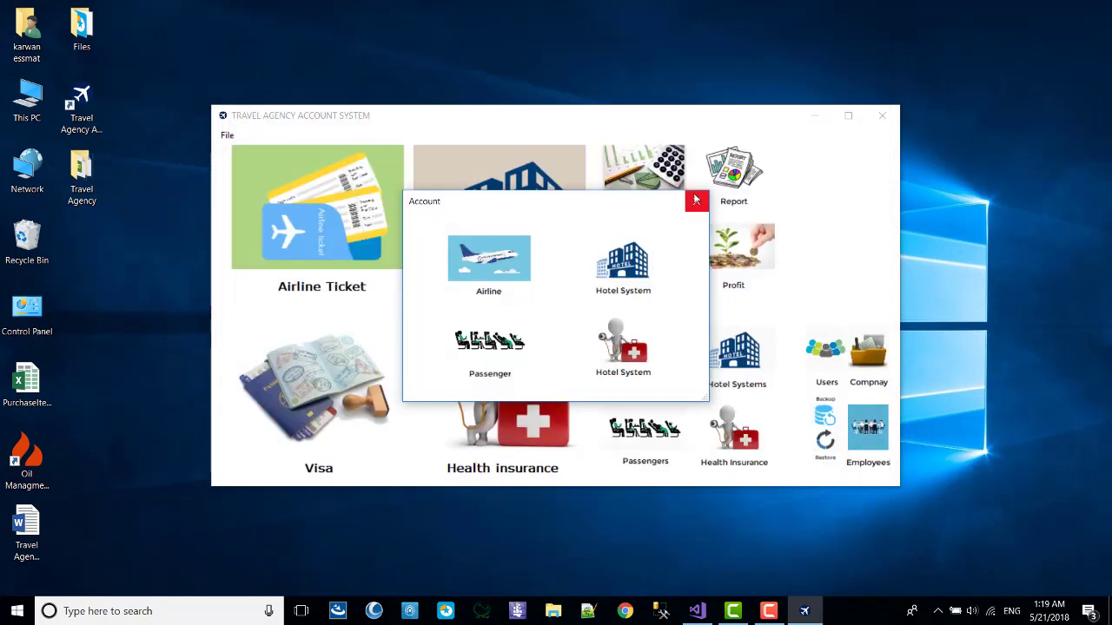
click(694, 203)
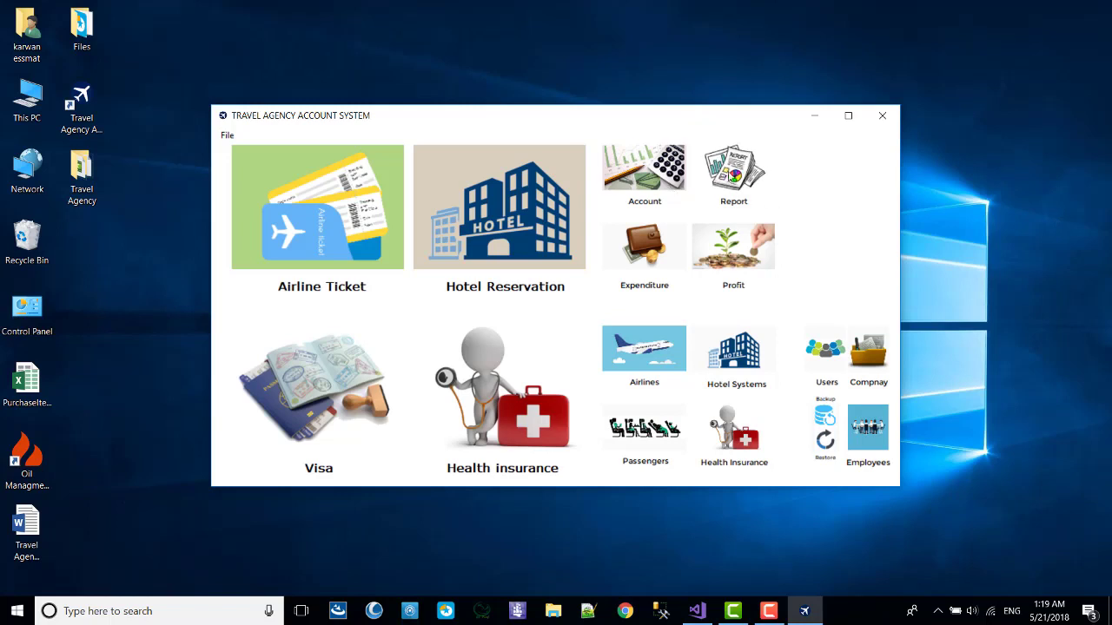
Create the Airline Report for Turkish Airline from 21/04/2018 to 21/05/2018.
click(731, 177)
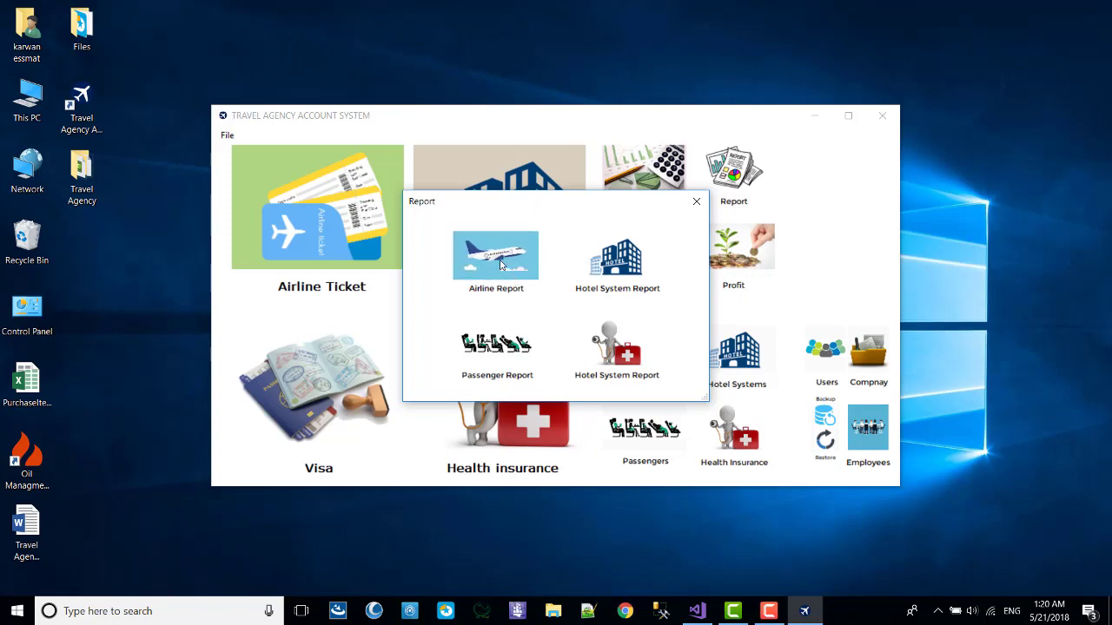
click(501, 265)
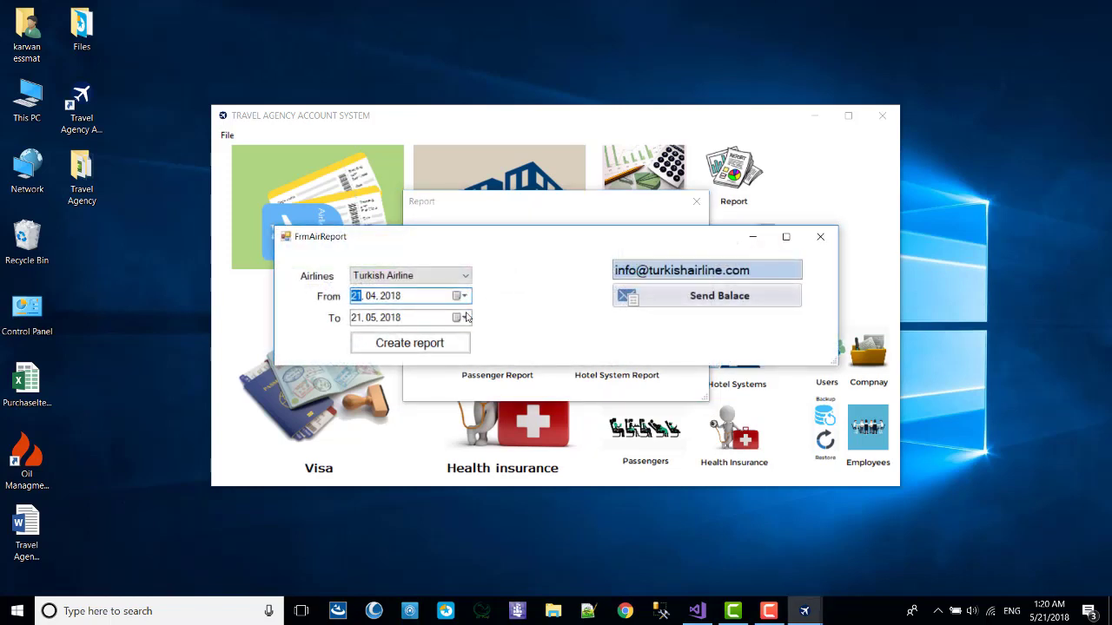
click(423, 278)
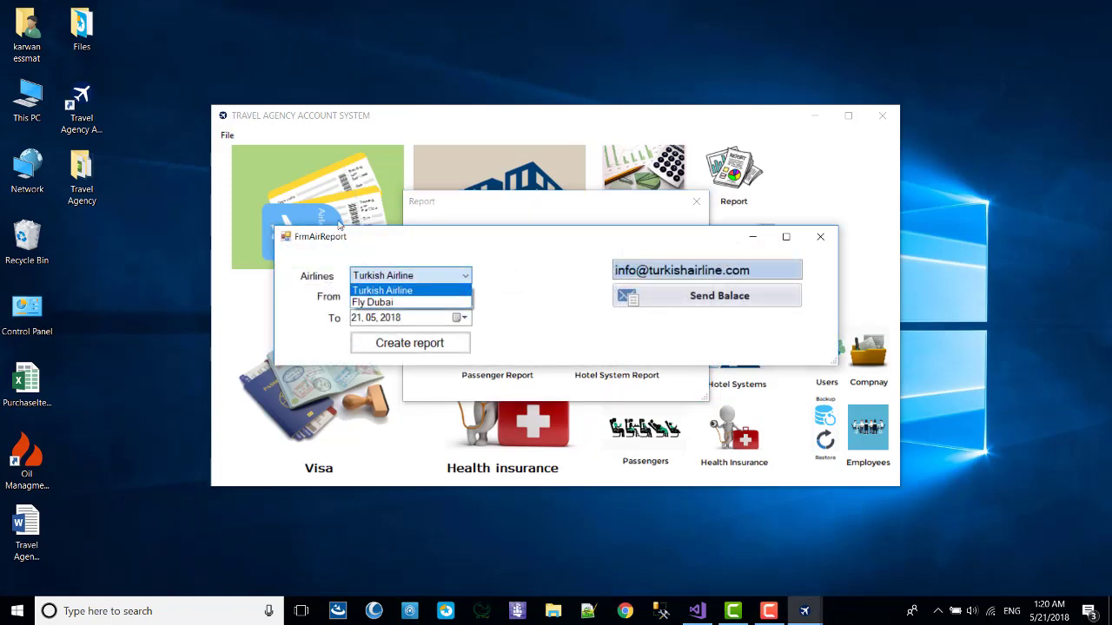
click(382, 287)
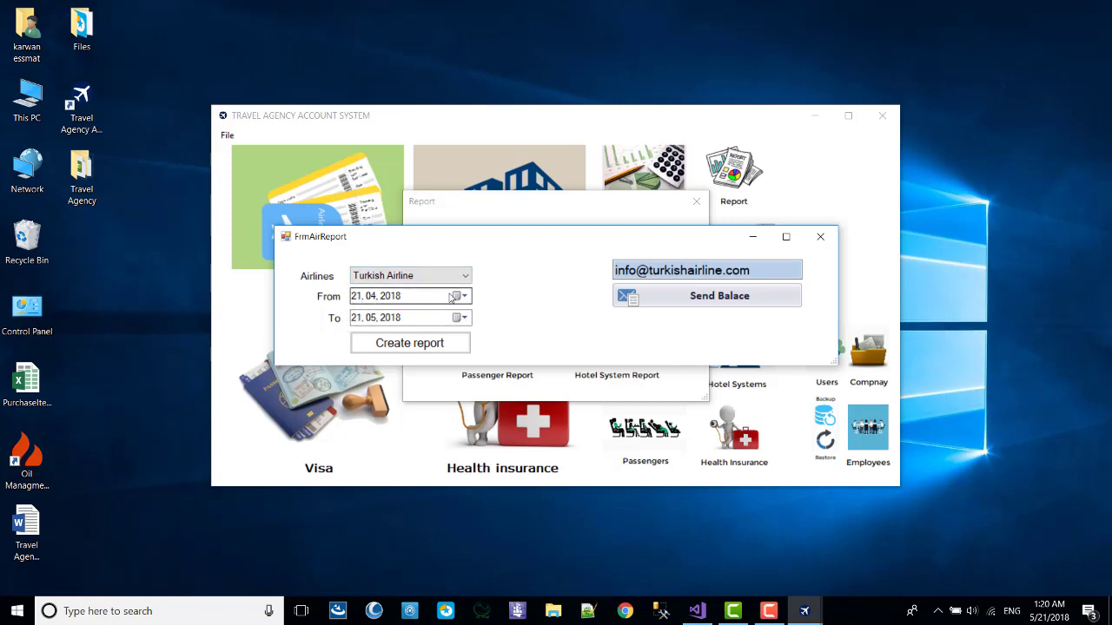
click(410, 276)
click(383, 290)
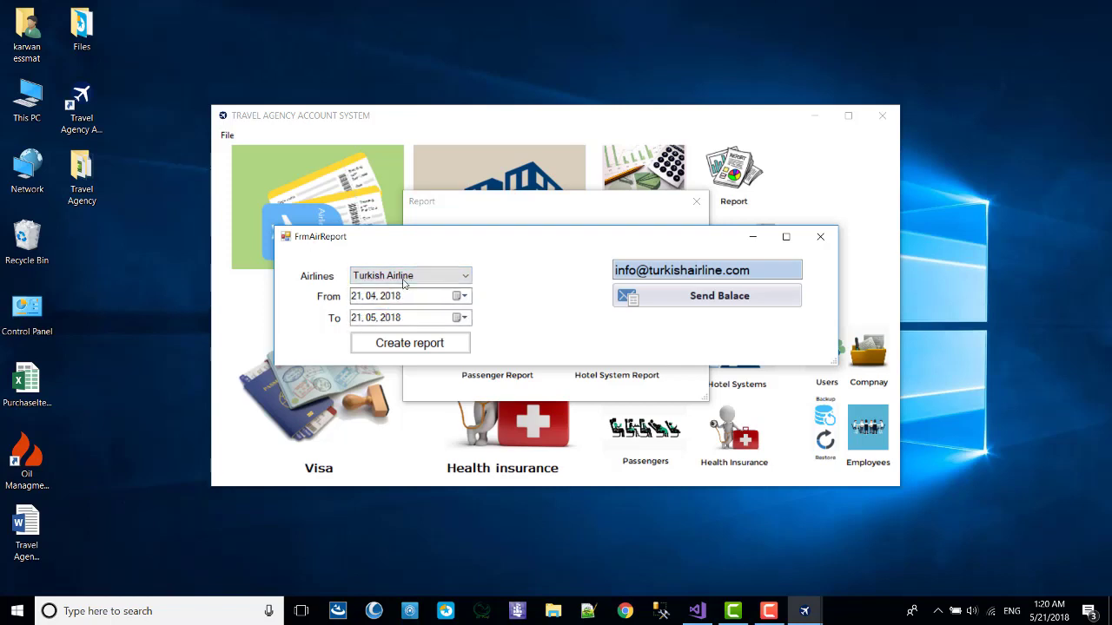
click(387, 345)
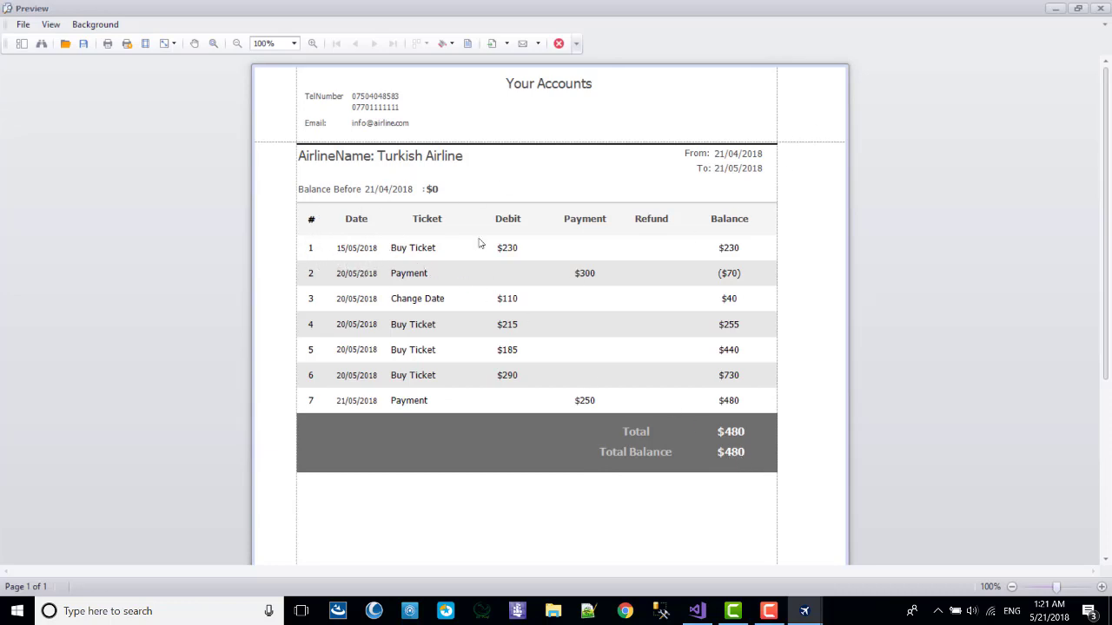
click(1100, 10)
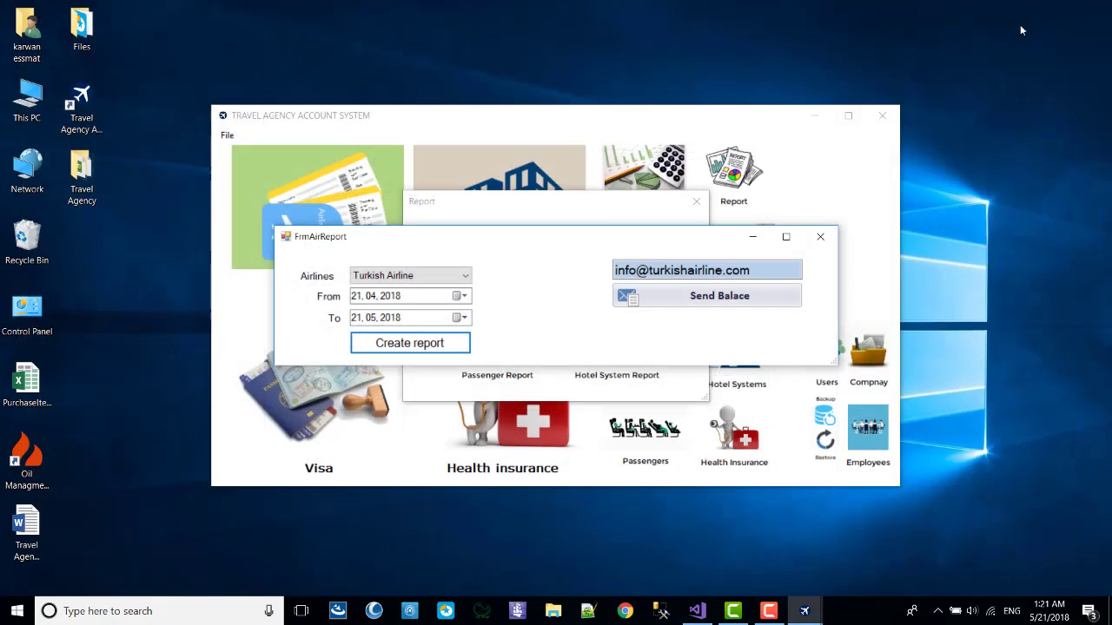
Set the From date to 18 May 2018, create the Turkish Airline report, and inspect its Balance column.
click(462, 296)
click(439, 410)
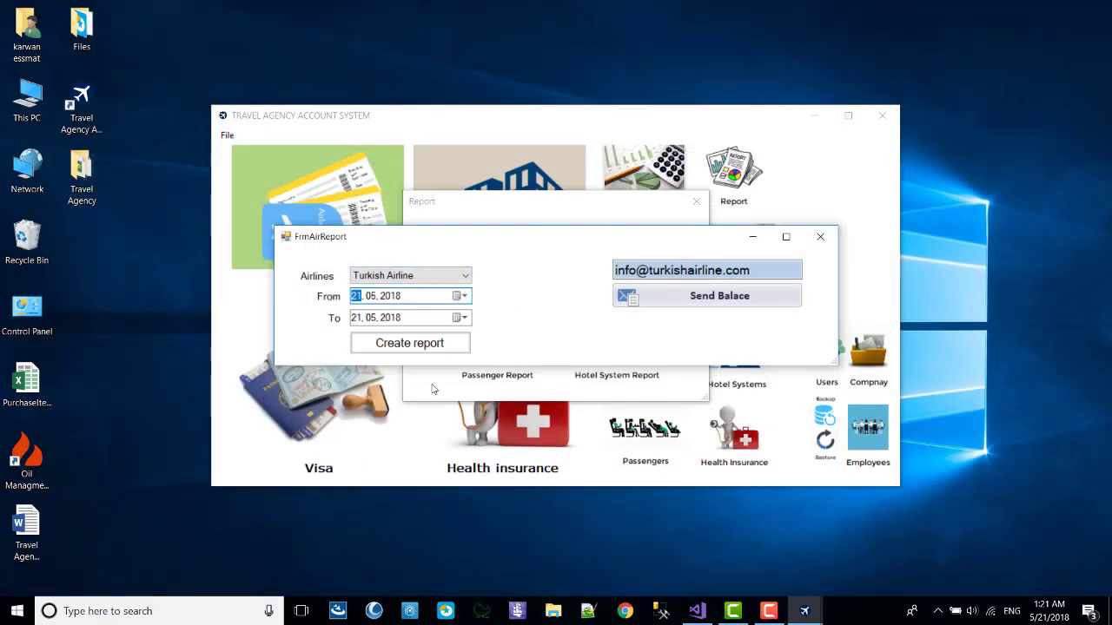
click(462, 296)
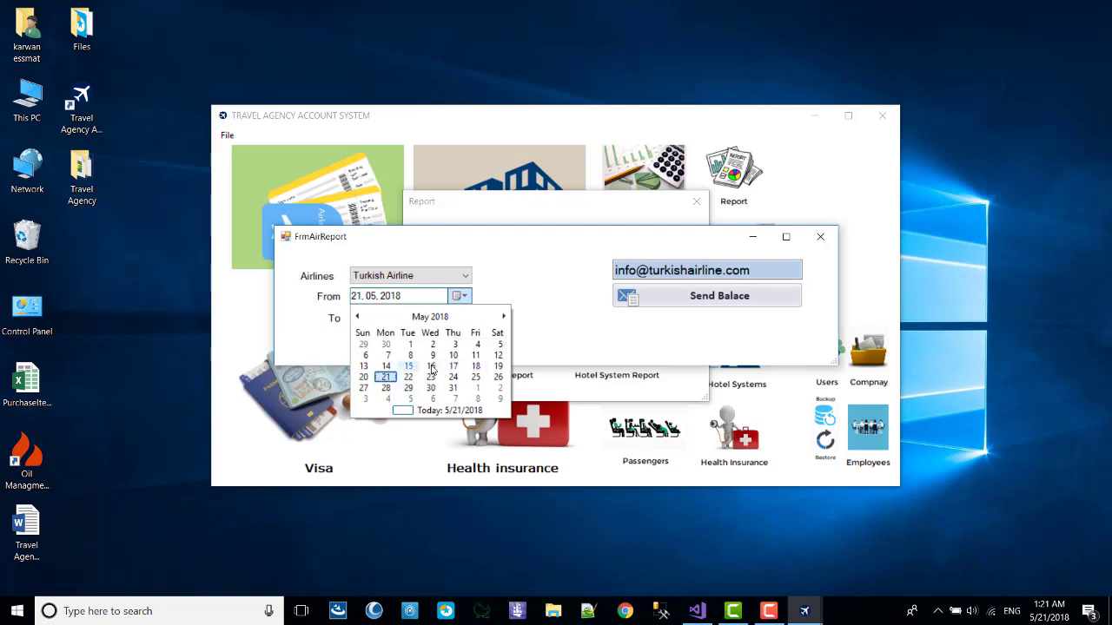
click(476, 368)
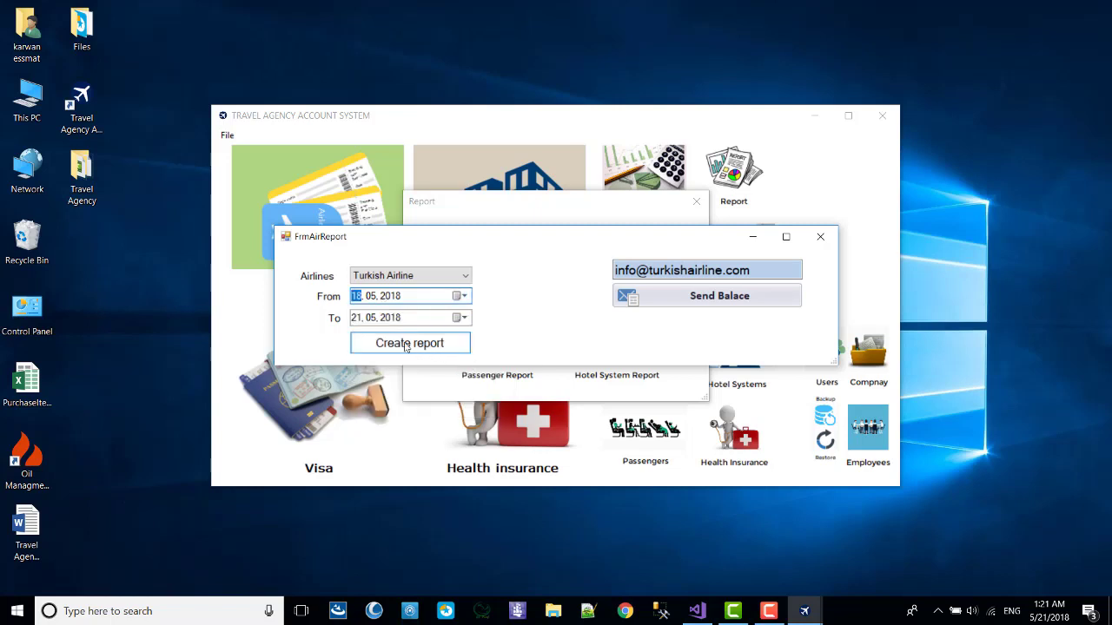
click(405, 344)
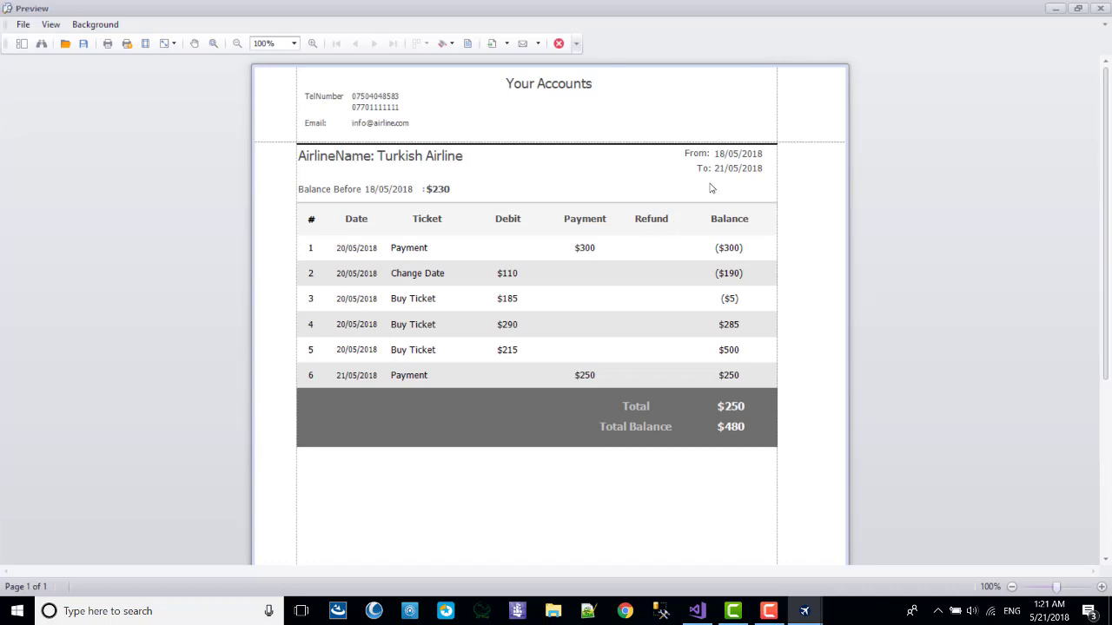
drag(726, 247, 731, 356)
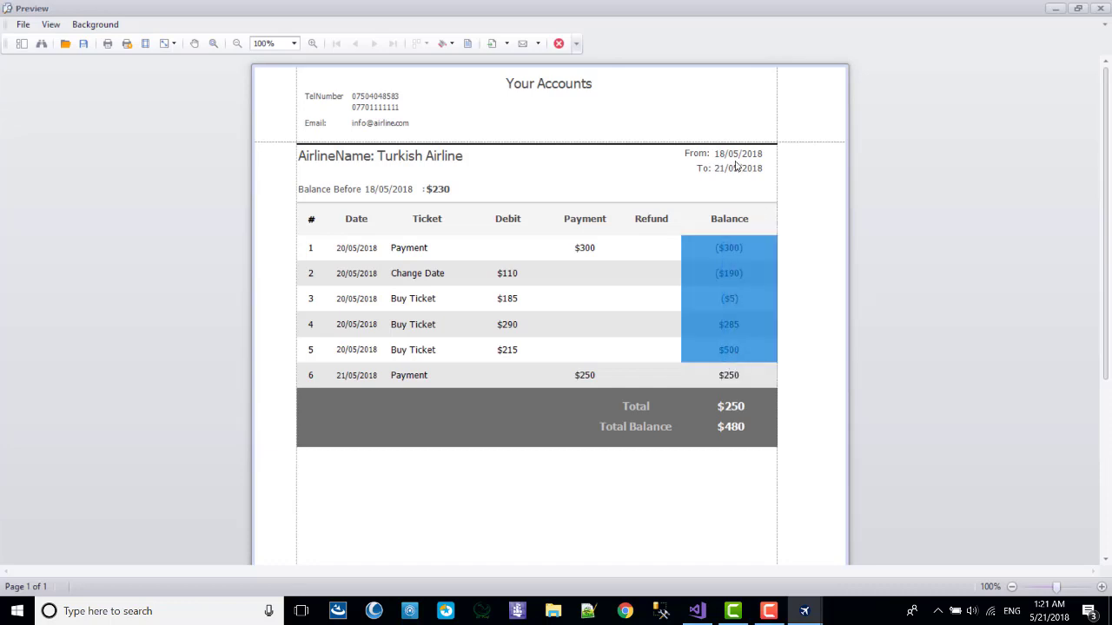
click(751, 359)
click(730, 165)
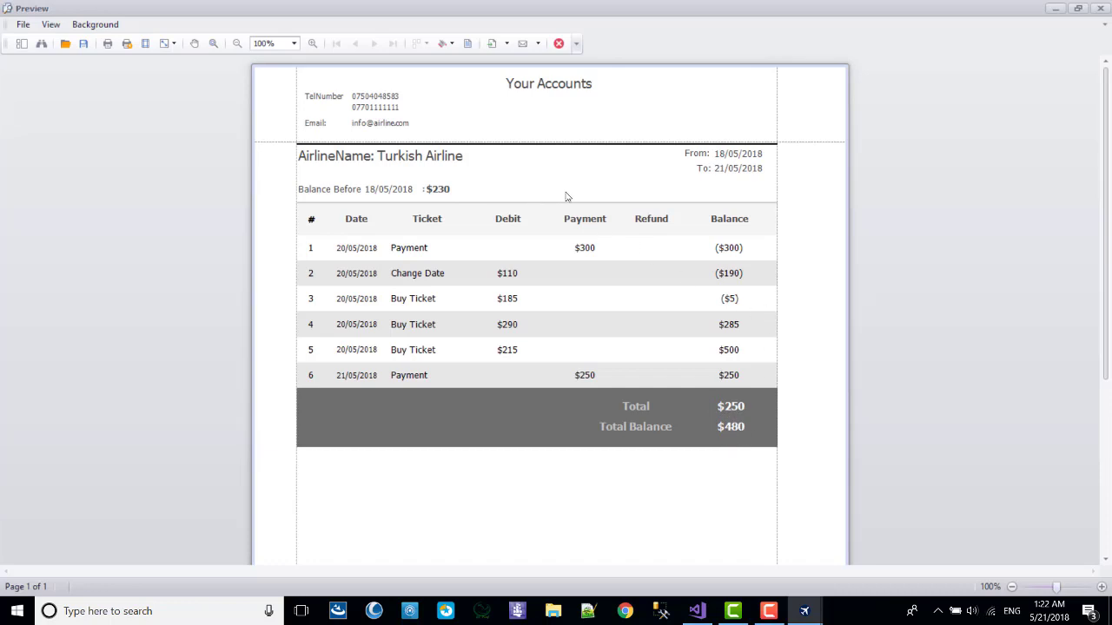
Re-run the Turkish Airline report for 21/05/2018 only, review it, and close the preview.
click(1098, 8)
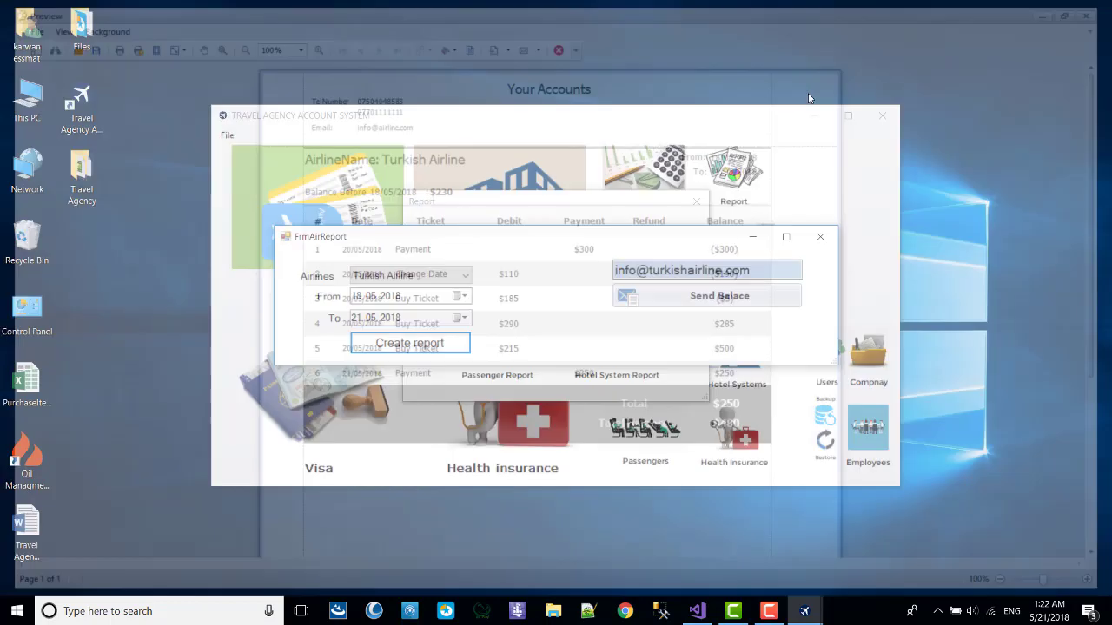
click(463, 296)
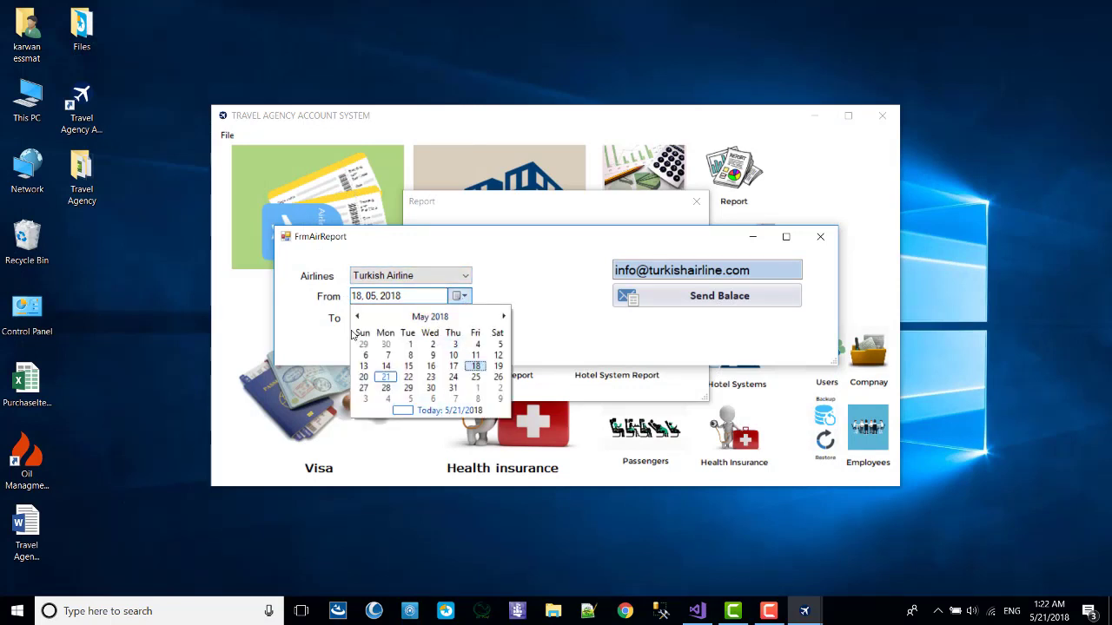
click(427, 410)
click(416, 338)
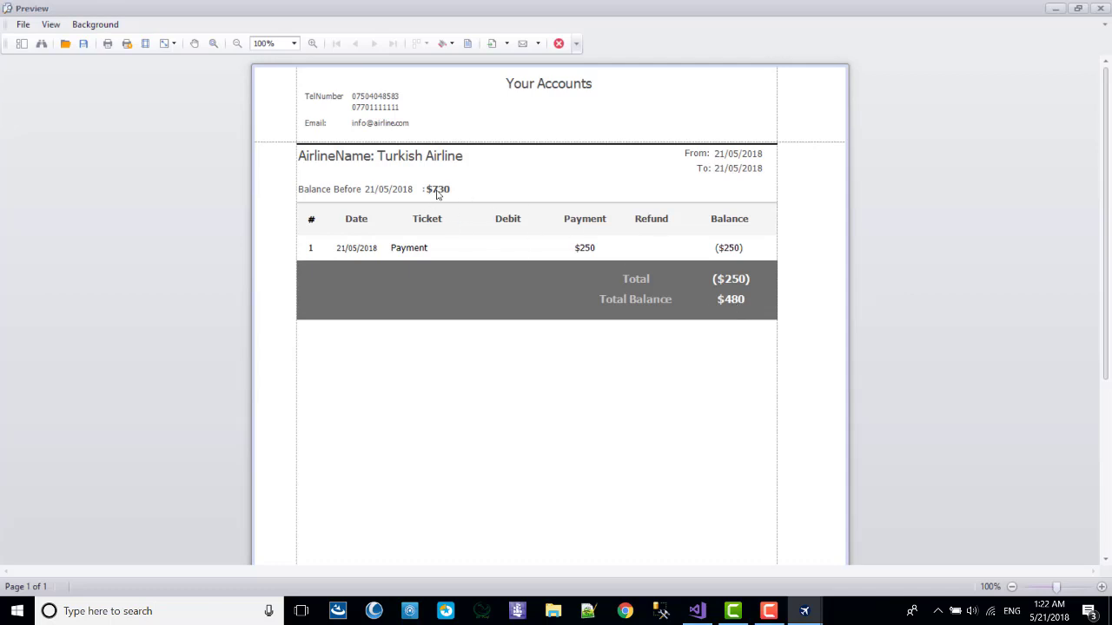
click(1100, 8)
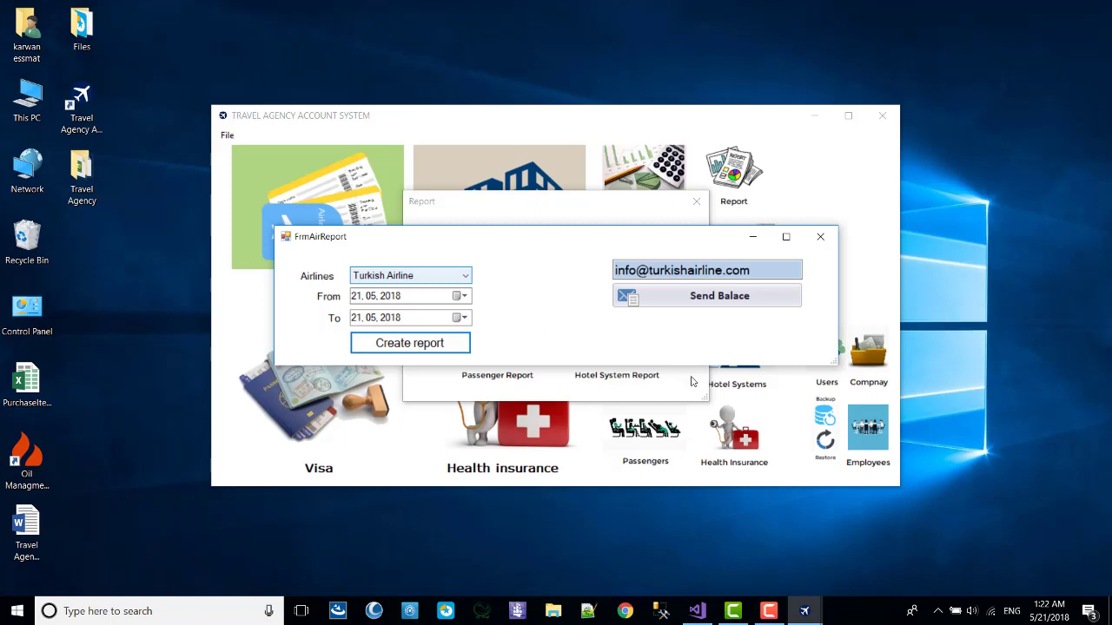
Close the airline report windows and retype the company name as 'Your Comapny'.
click(819, 236)
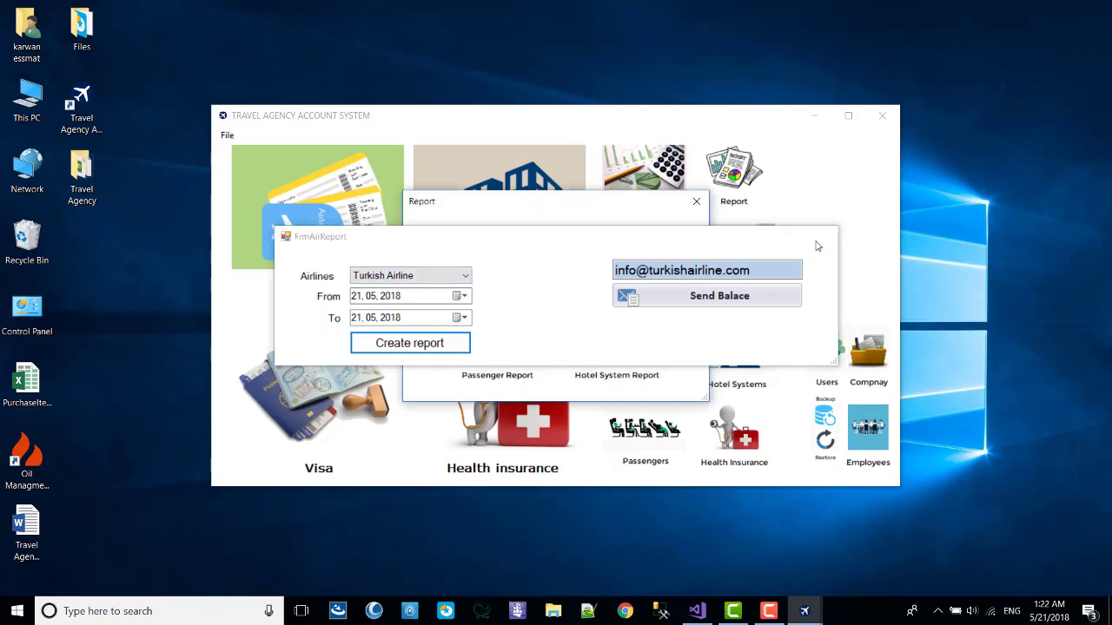
click(696, 201)
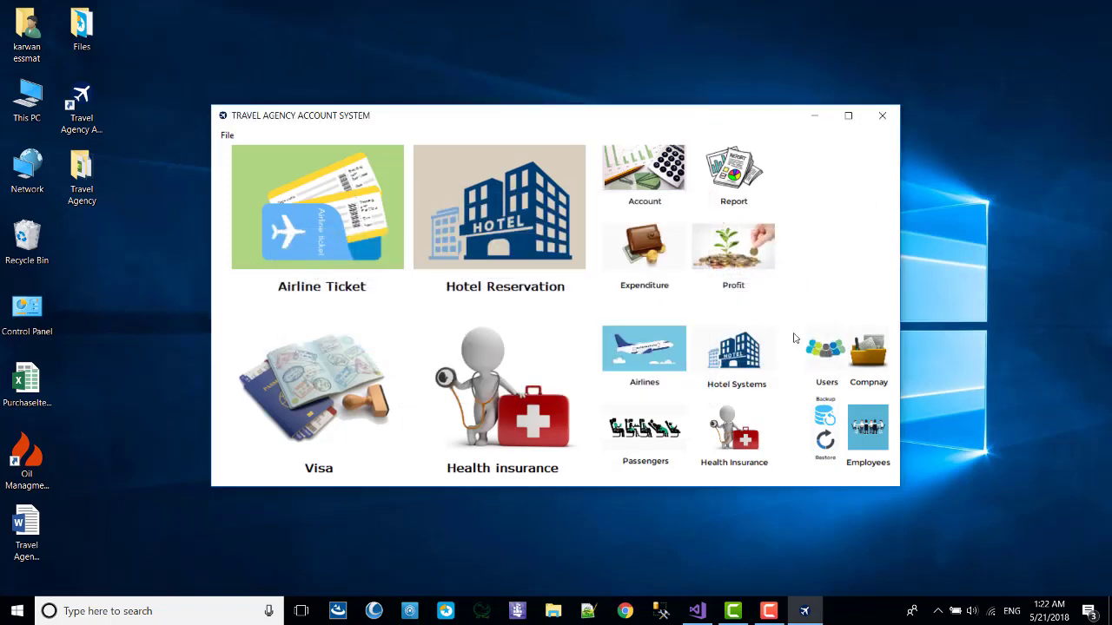
click(867, 369)
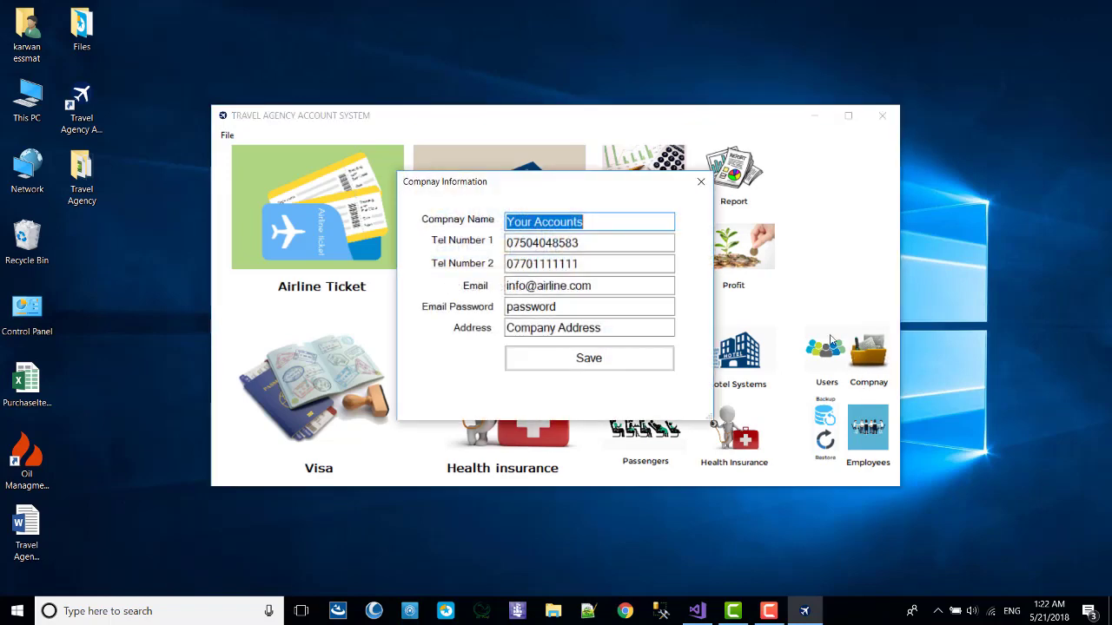
drag(663, 222, 533, 221)
text(Comapn)
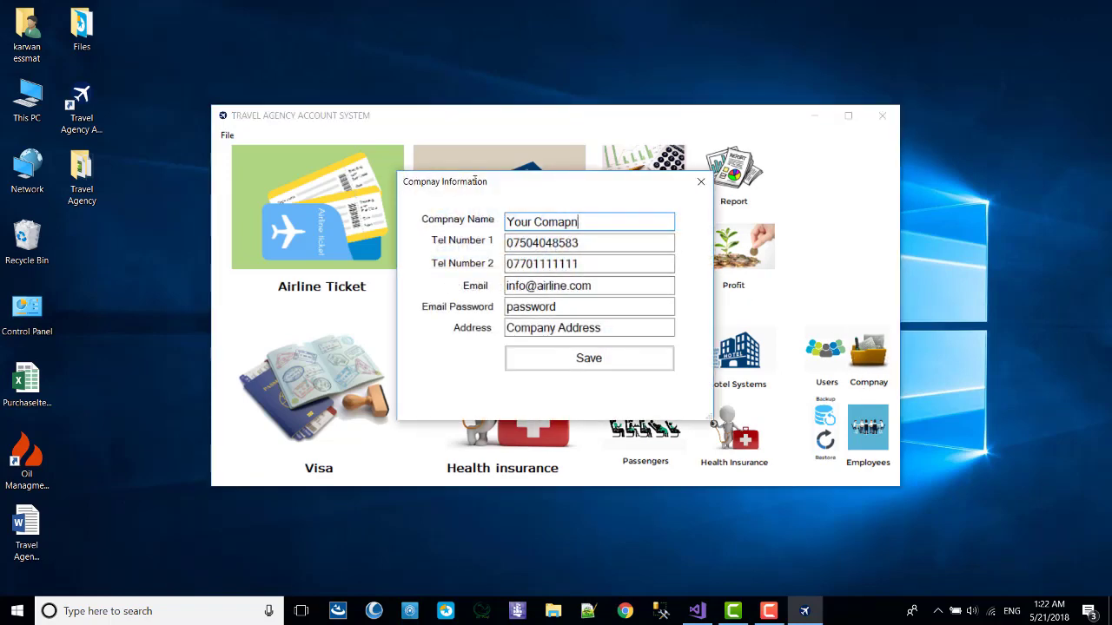
text(iy)
Look over the company e-mail and password fields, then close Company Information without saving.
drag(601, 285, 389, 226)
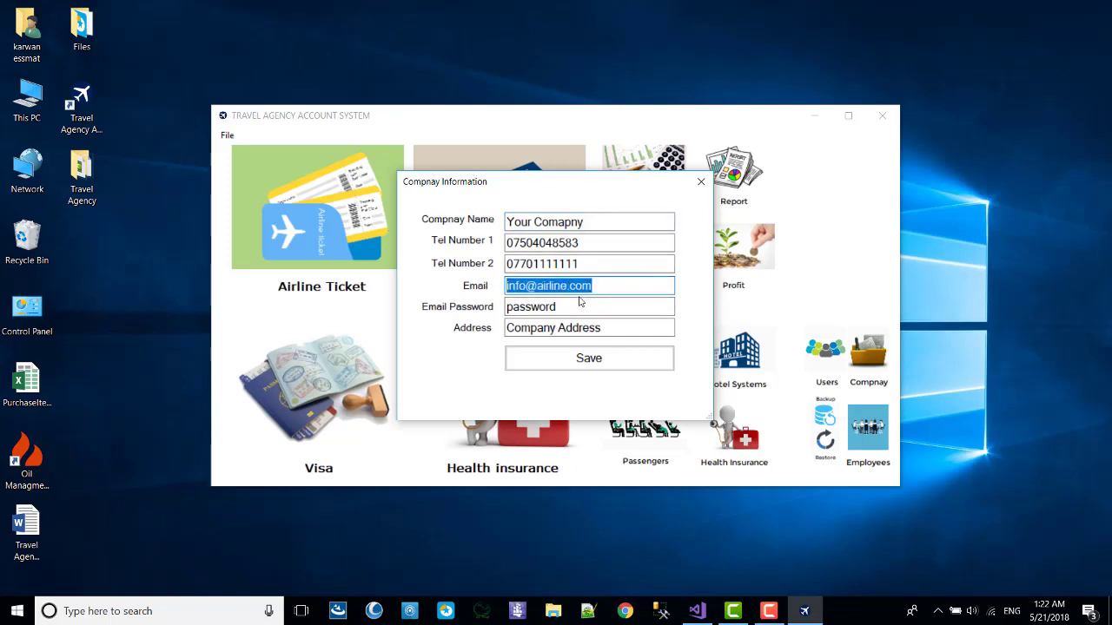
drag(582, 306, 497, 313)
drag(604, 293, 487, 288)
click(701, 181)
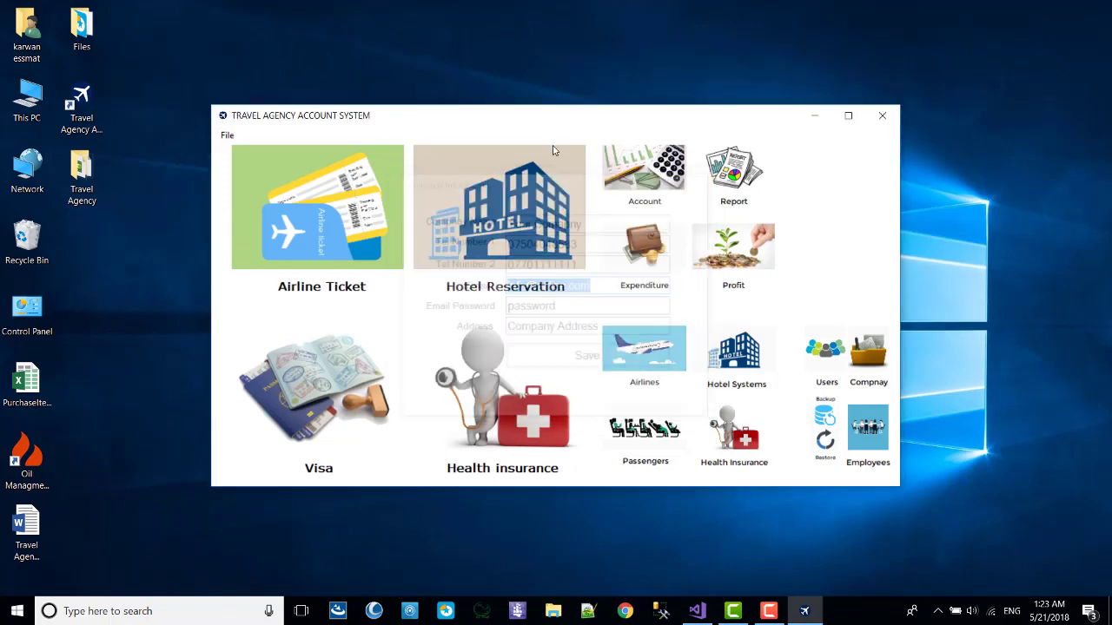
Reopen the Airline Report form, check the airline's e-mail address, and close it back to the Report chooser.
click(728, 170)
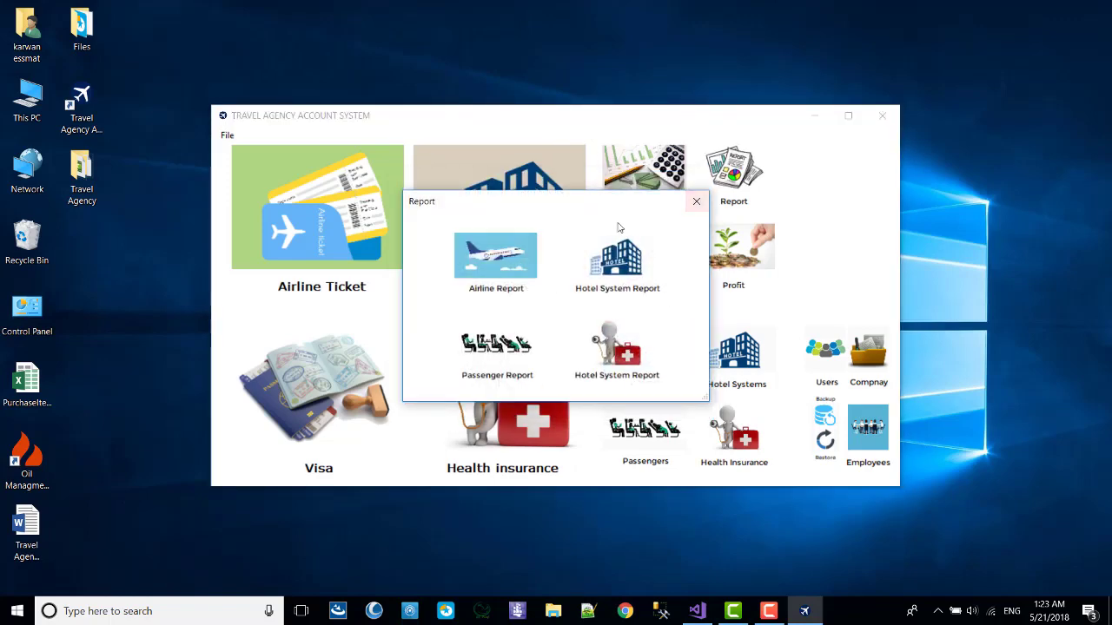
click(500, 246)
drag(782, 271, 627, 272)
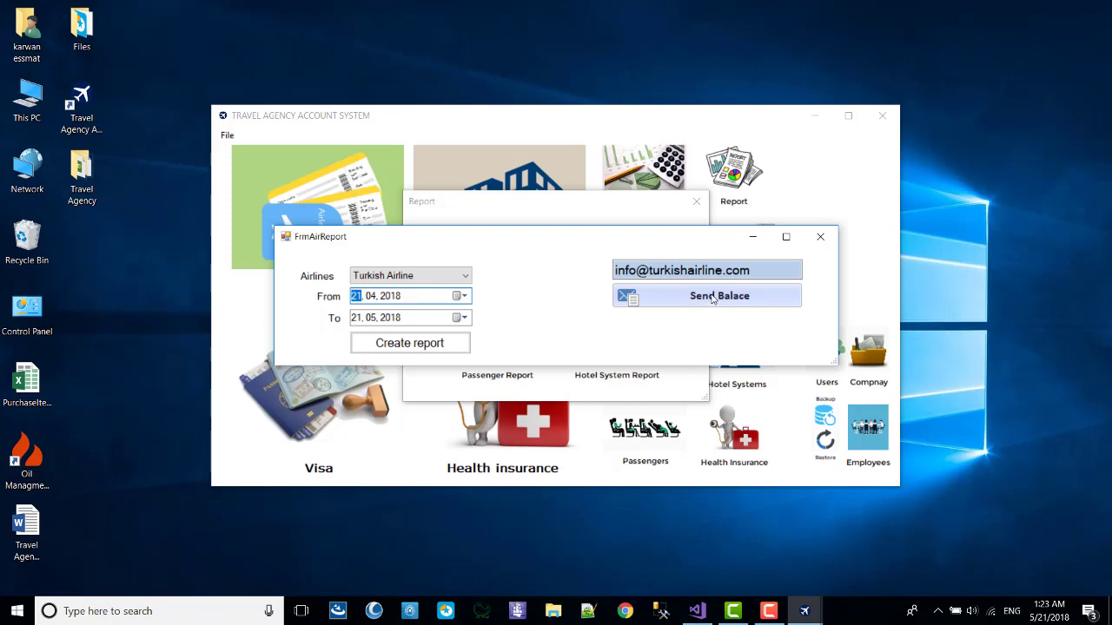
click(770, 271)
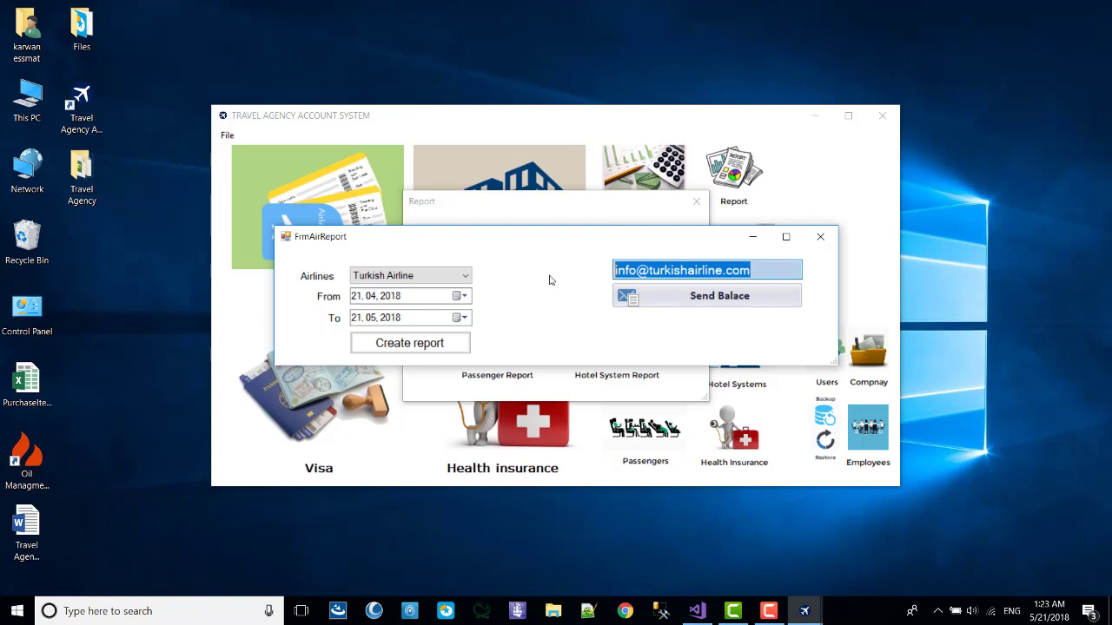
click(819, 236)
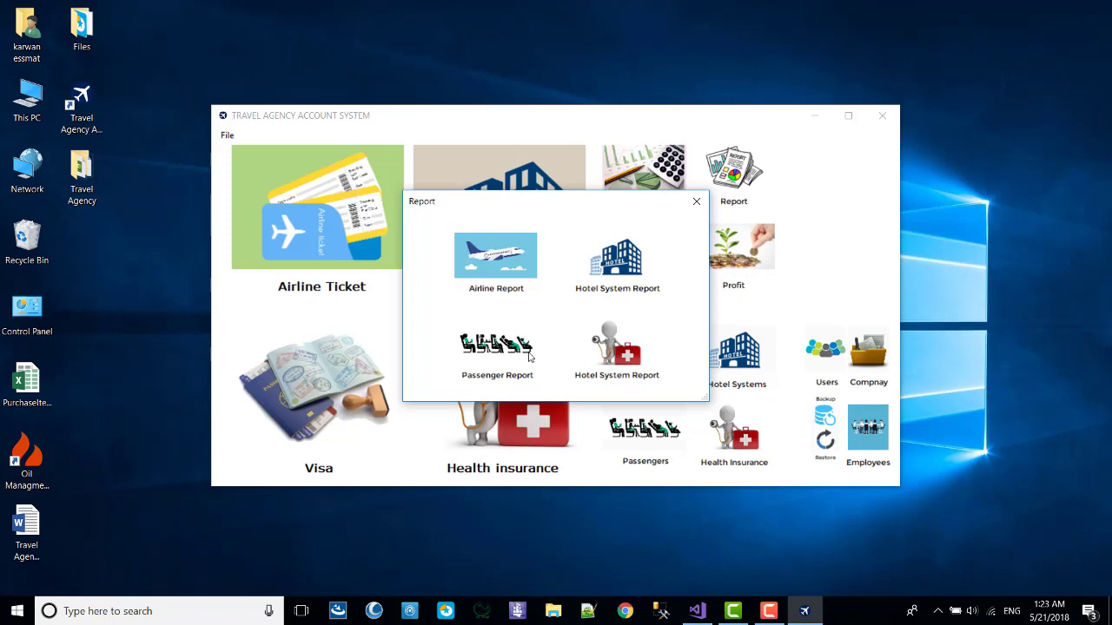
click(616, 261)
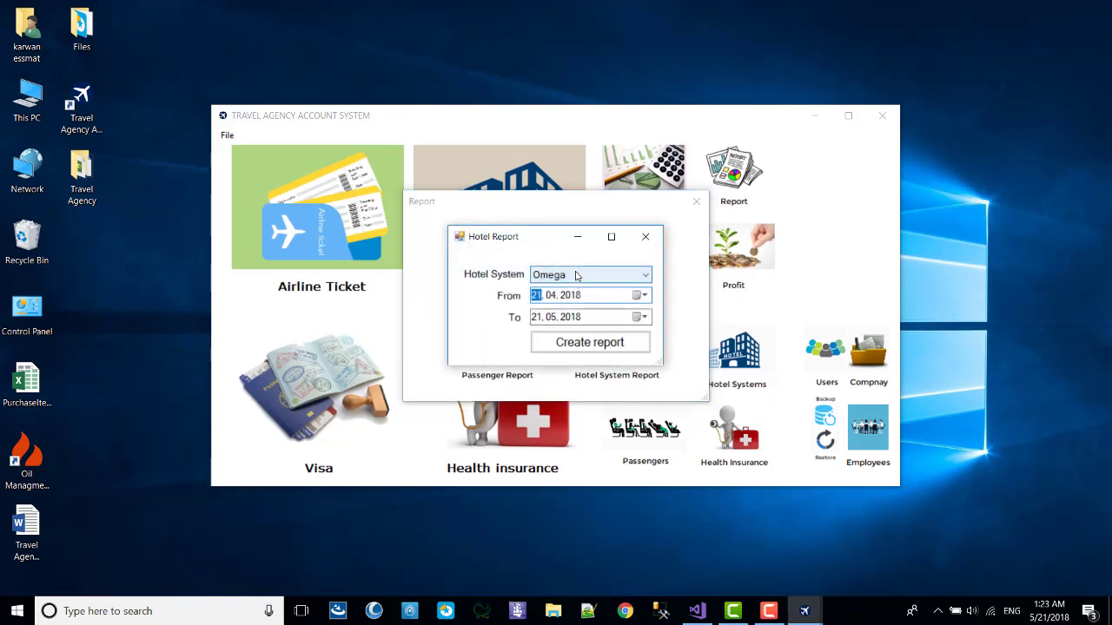
click(575, 276)
click(569, 290)
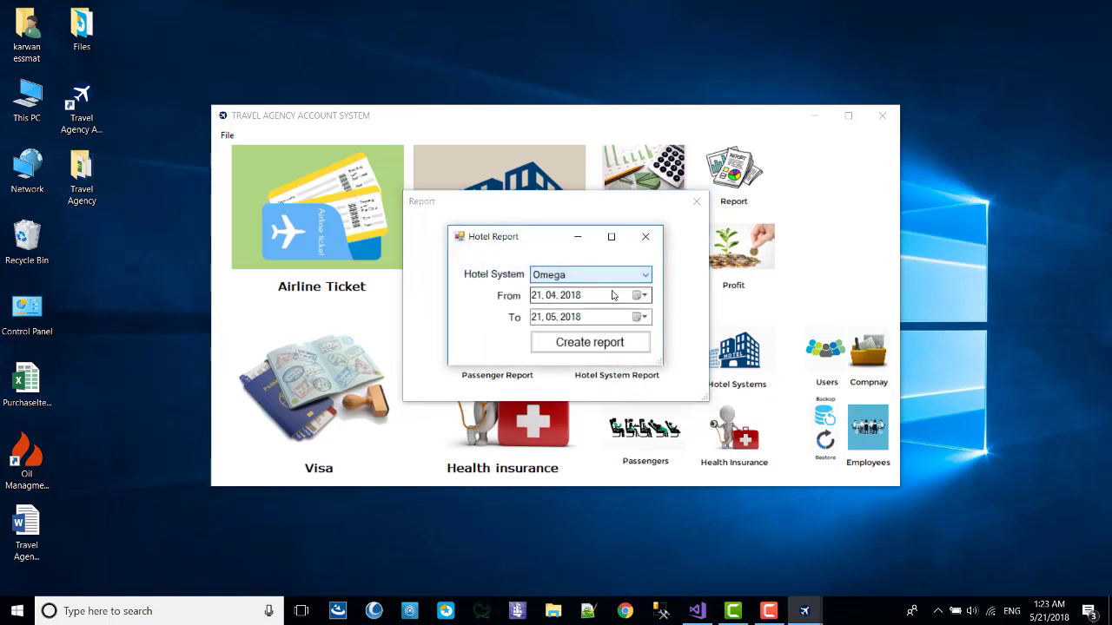
click(573, 343)
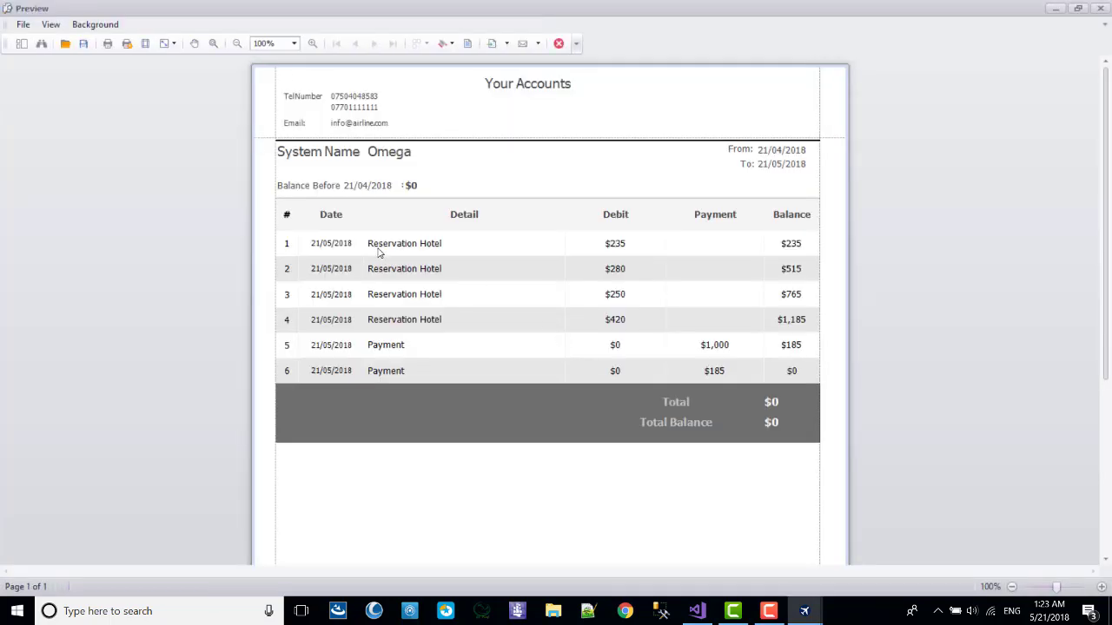
drag(378, 252, 608, 318)
click(404, 351)
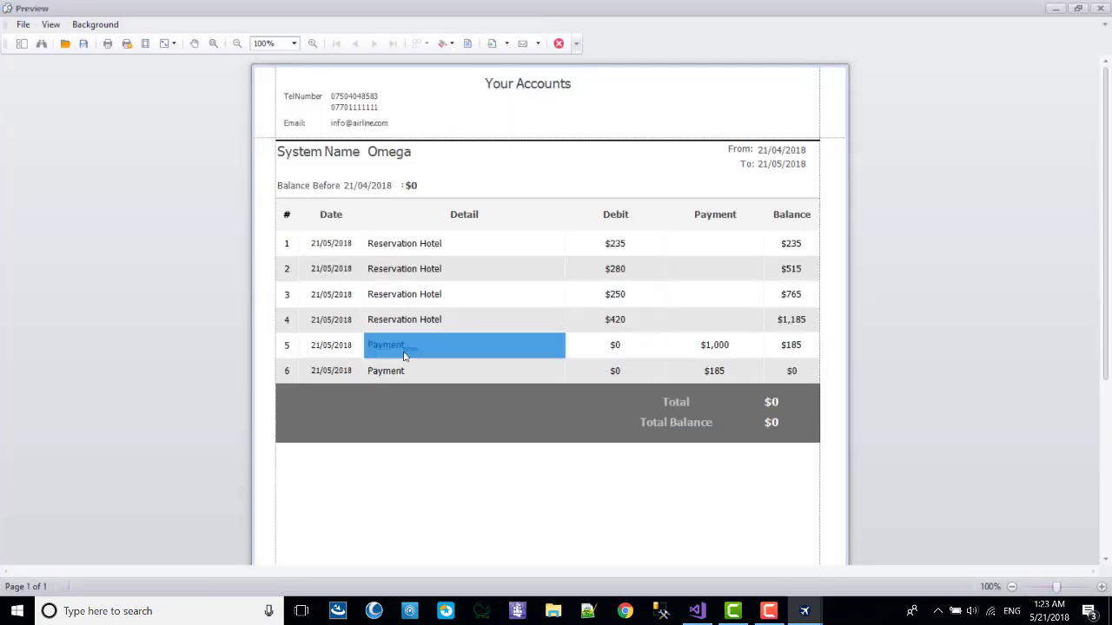
drag(404, 355, 806, 377)
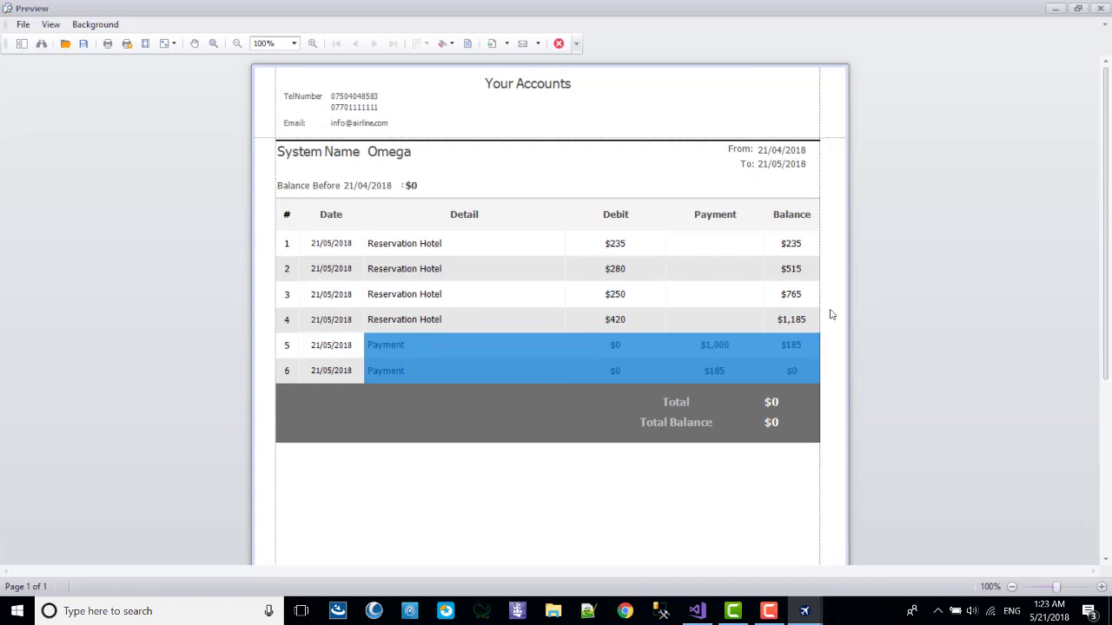
click(635, 245)
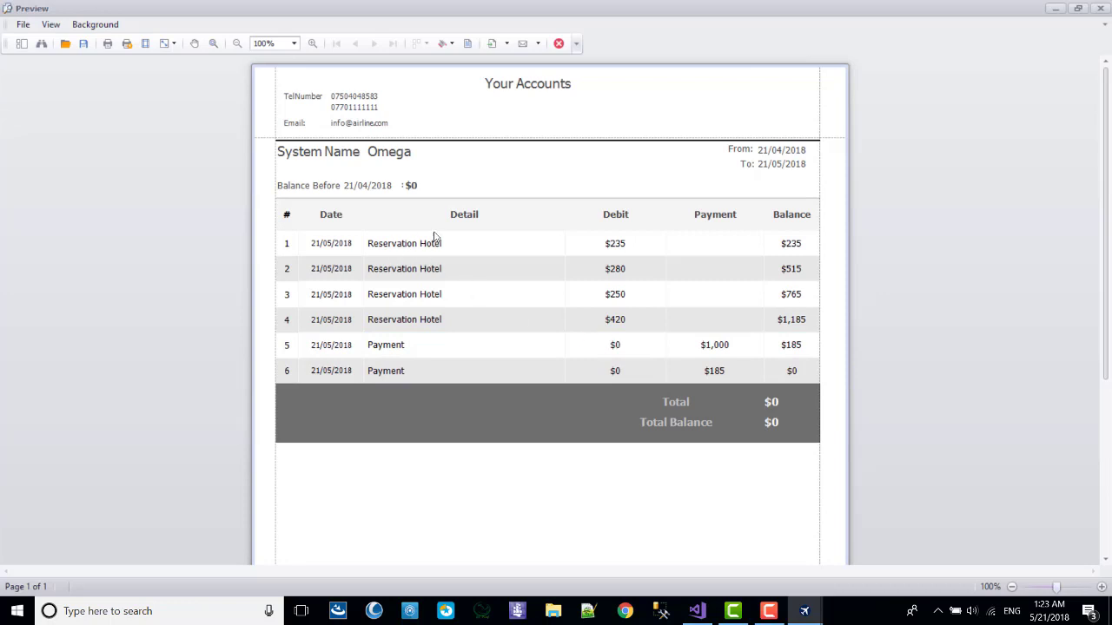
click(375, 241)
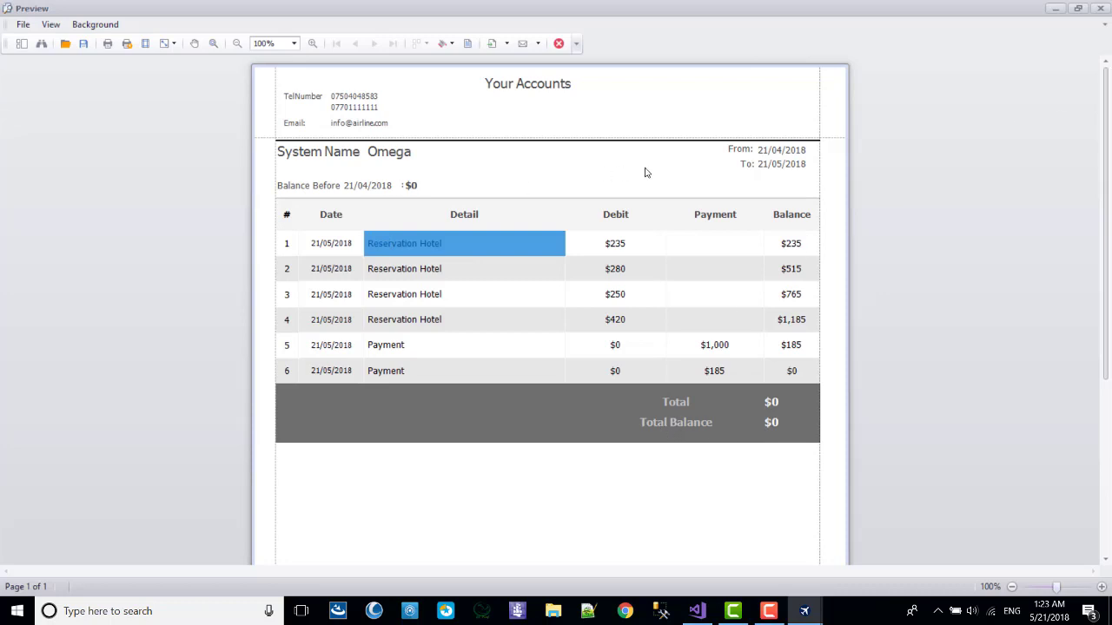
click(409, 185)
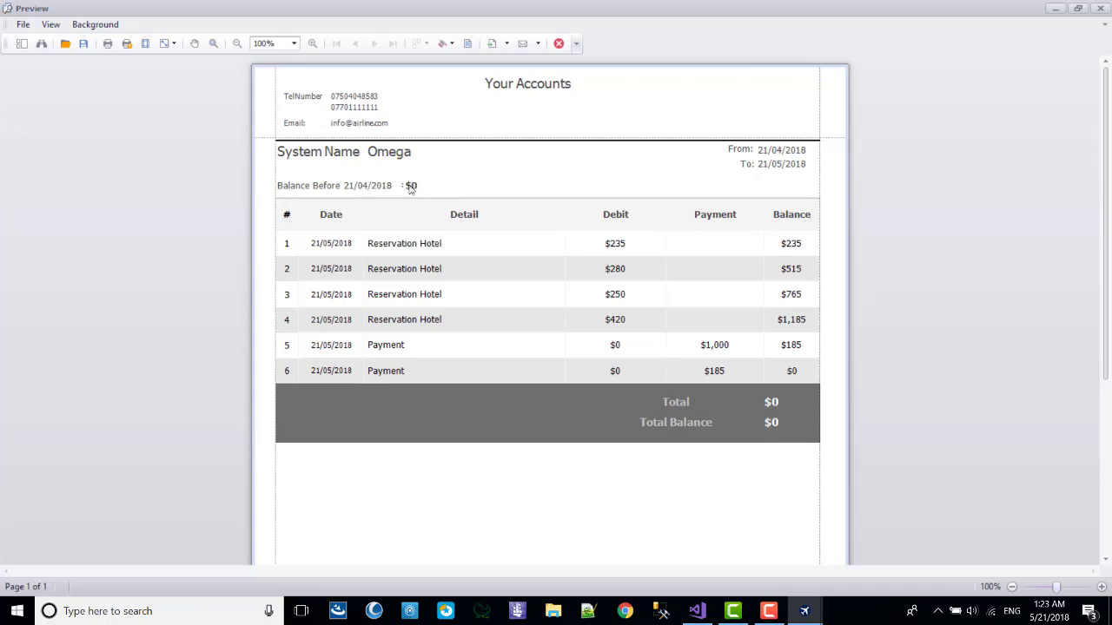
click(1100, 9)
click(646, 234)
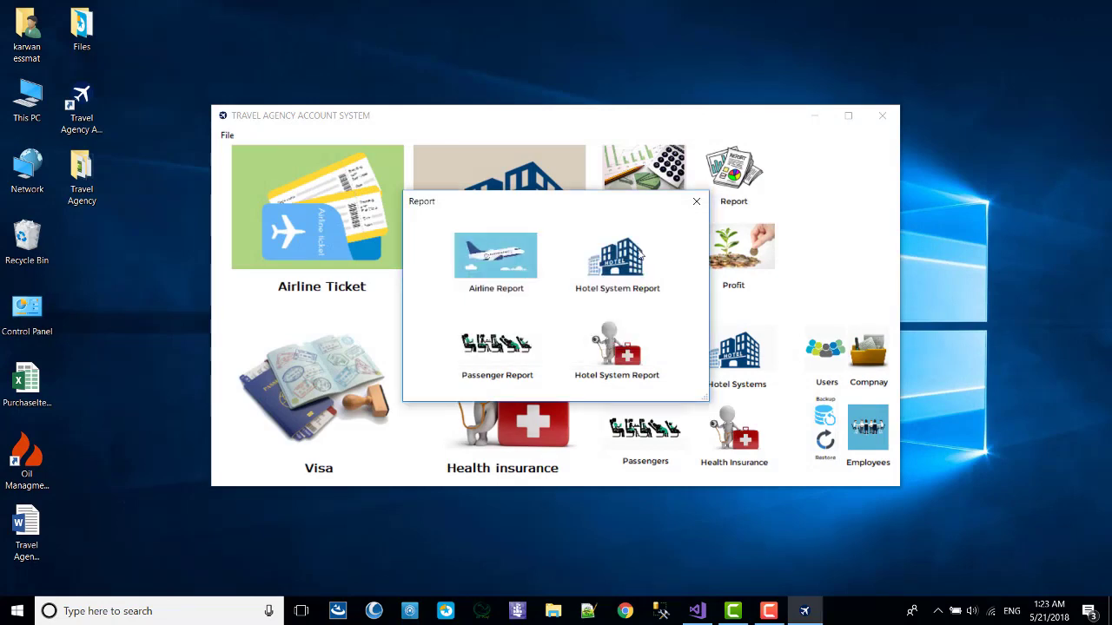
Choose the passenger in the Passenger Report form and check their e-mail, keeping dates 21/04–21/05/2018.
click(490, 345)
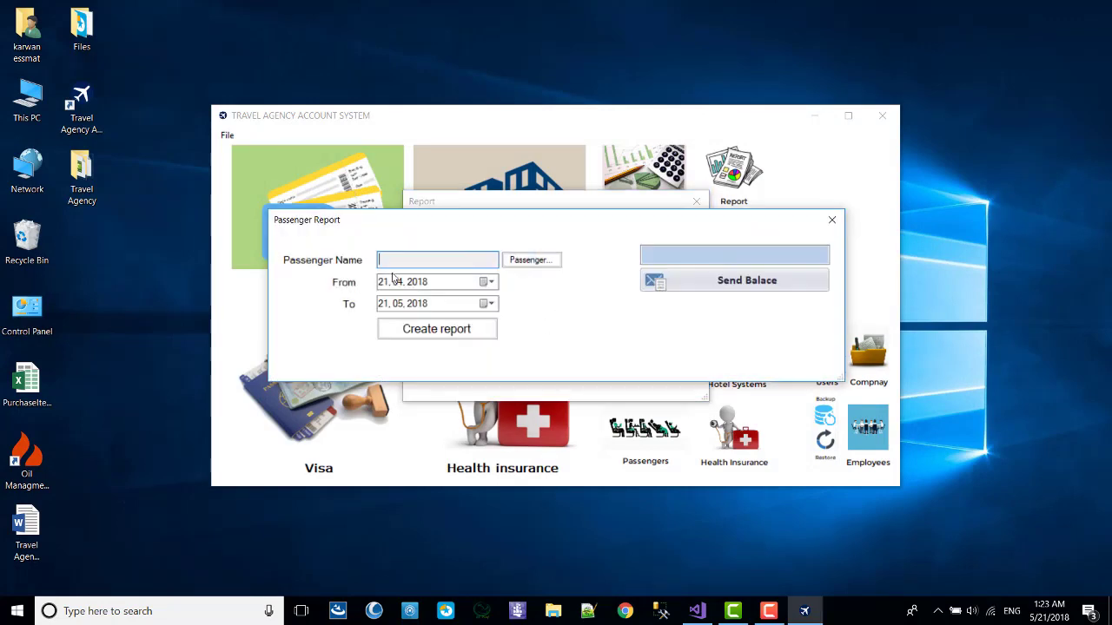
click(534, 264)
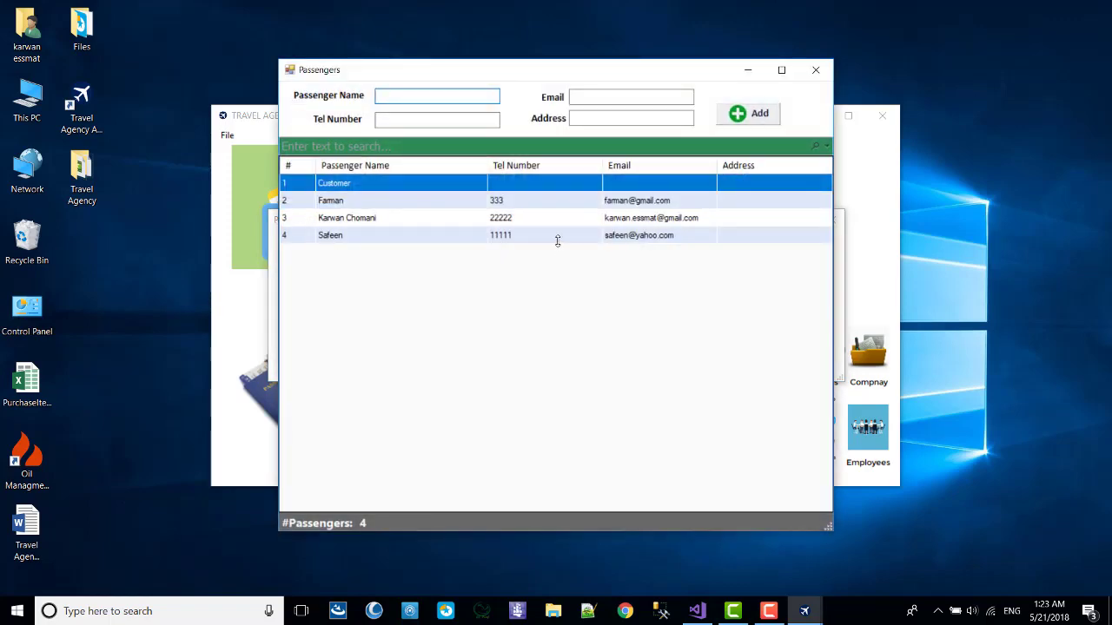
double_click(458, 220)
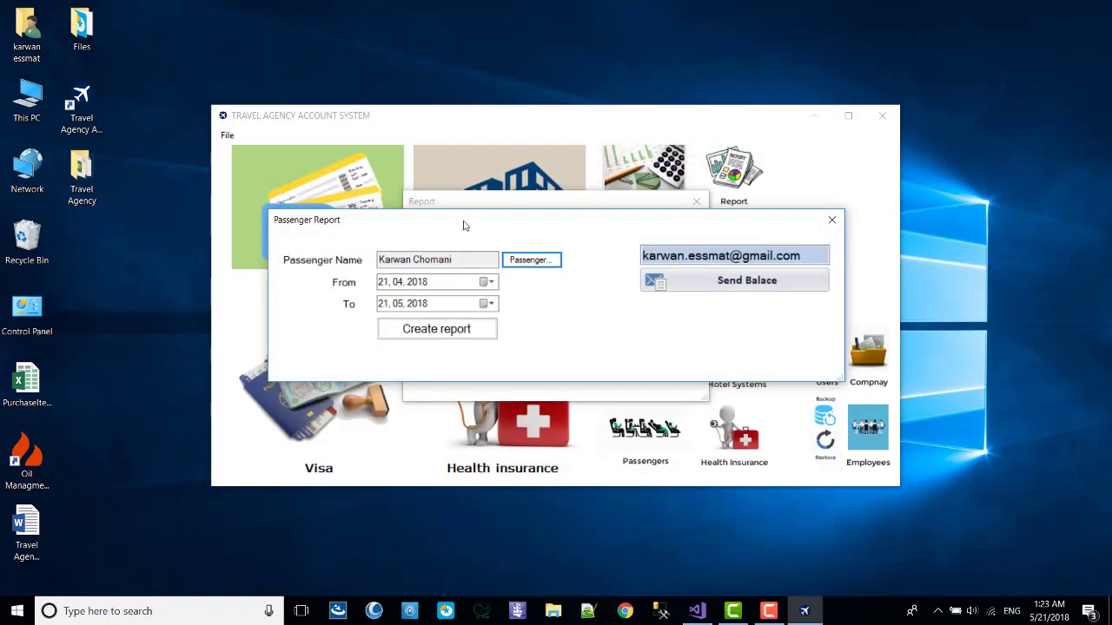
drag(640, 254, 836, 256)
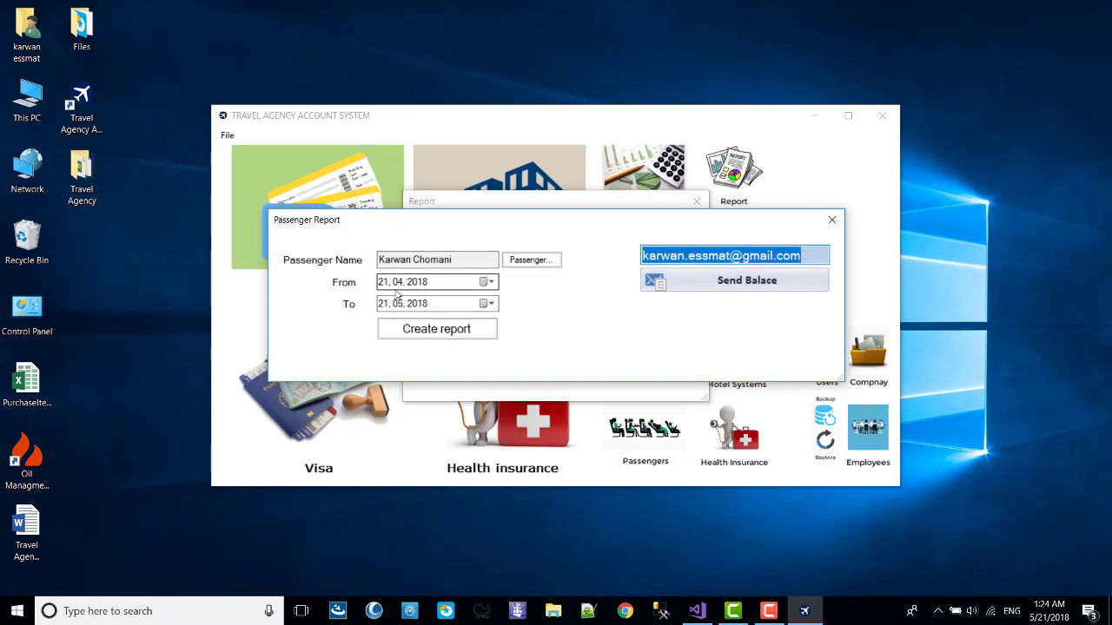
click(330, 262)
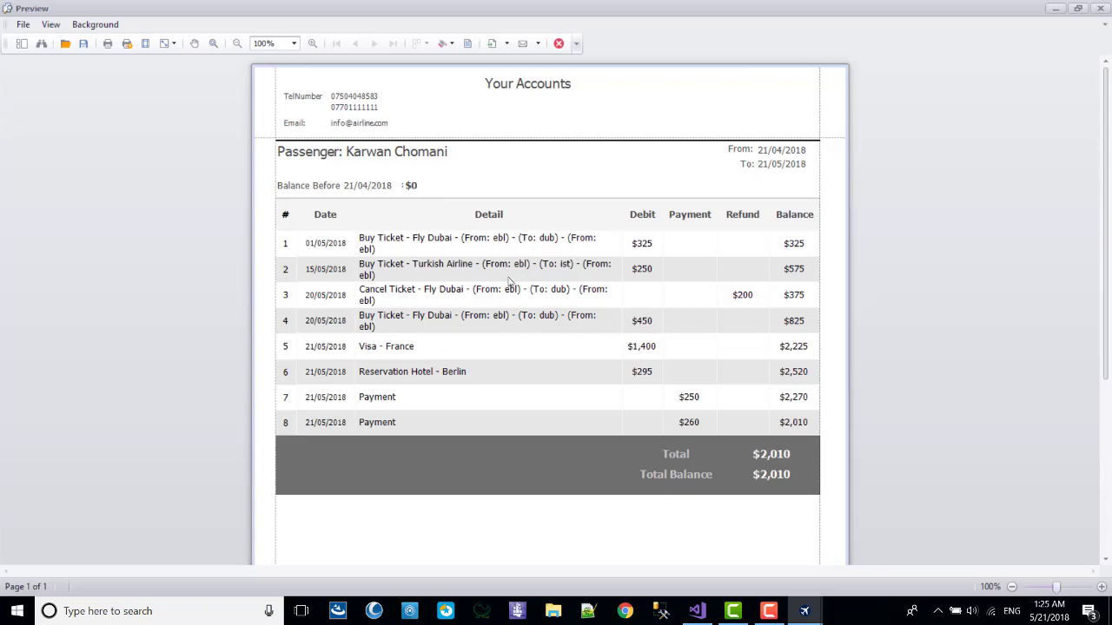
Point out the Visa - France charge and the $2,010 total, then close the preview.
drag(630, 348, 757, 350)
click(806, 342)
click(802, 460)
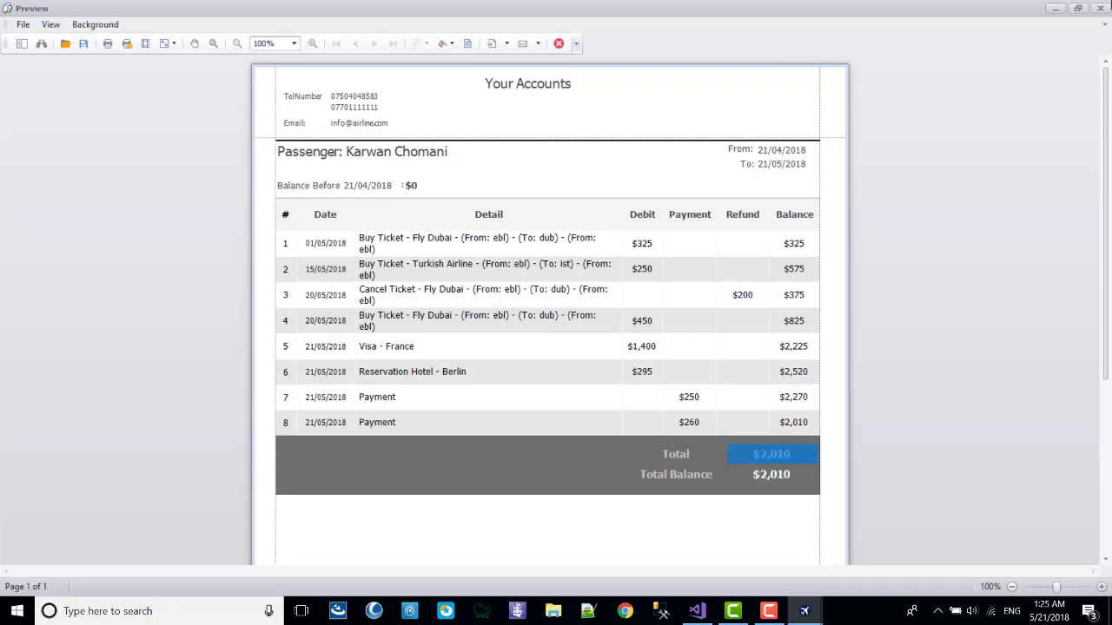
click(1100, 8)
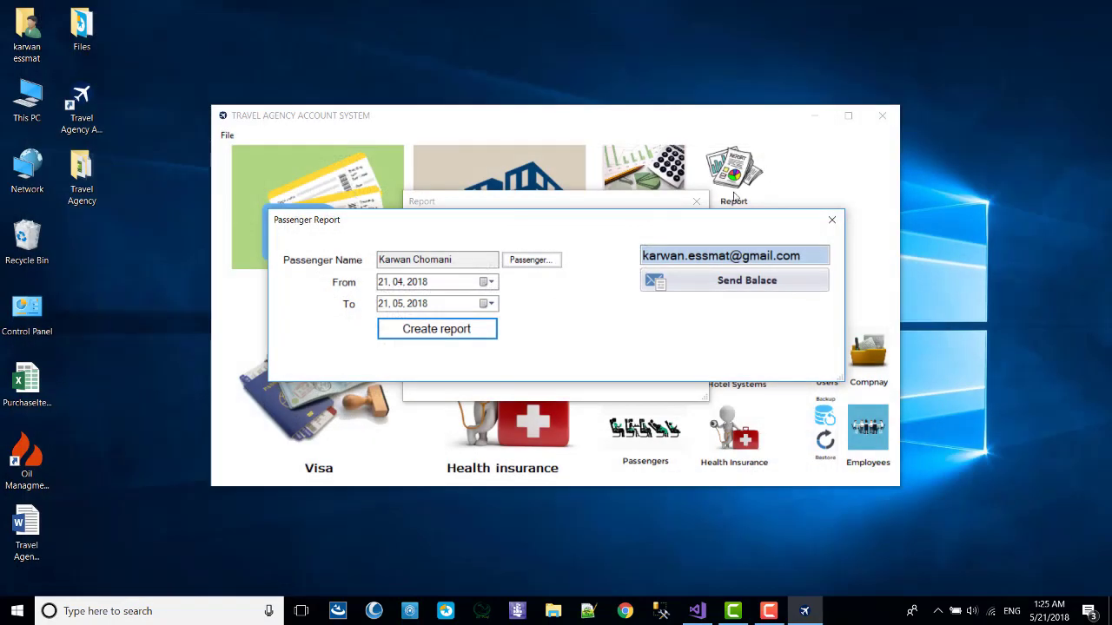
Set the passenger report's From date to 20 May 2018 and create the report.
click(490, 281)
click(457, 397)
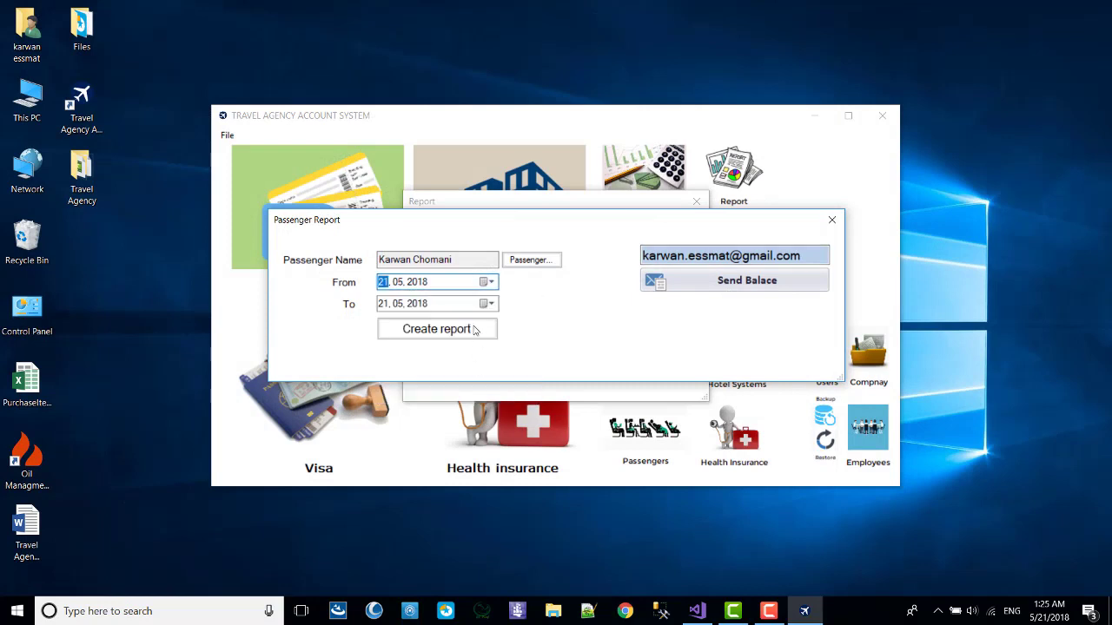
click(491, 281)
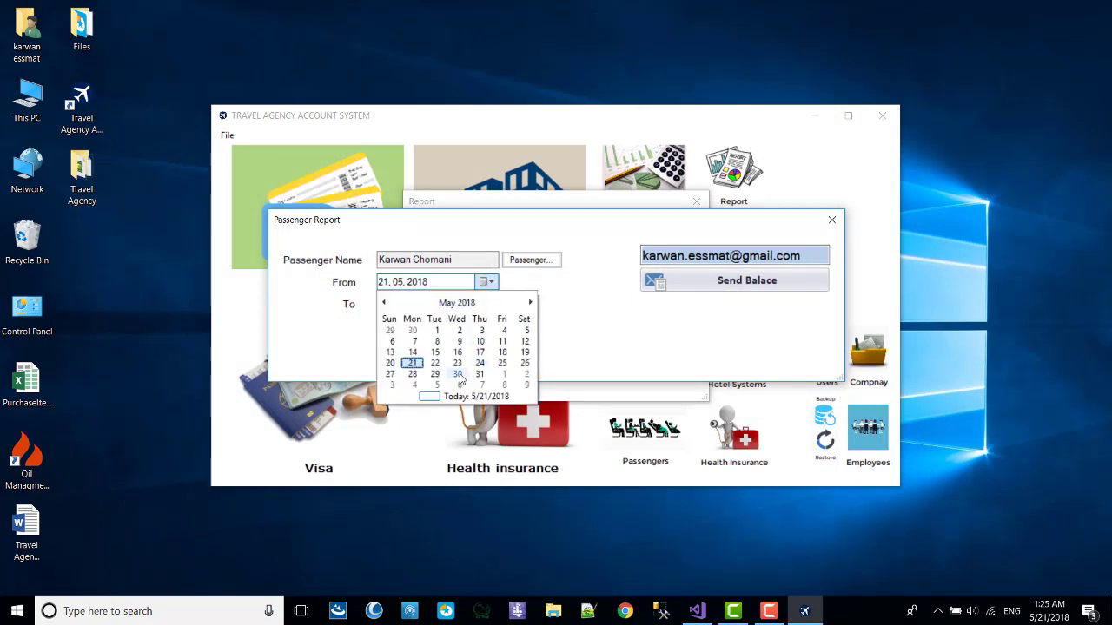
click(392, 366)
click(424, 339)
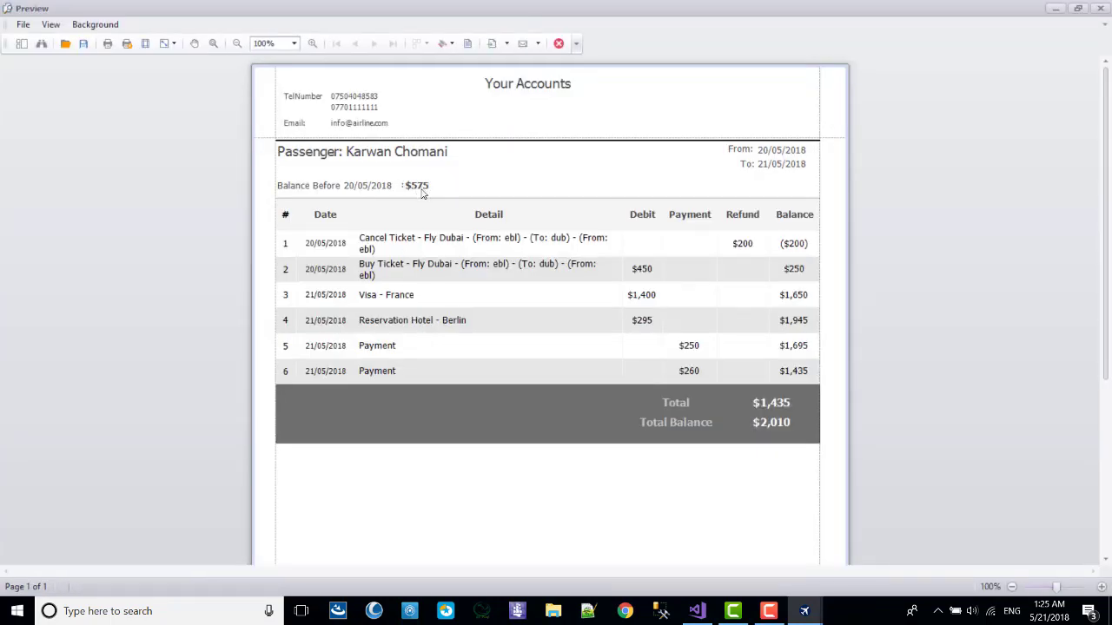
Review the refund and $575 carried-forward balance, then close the preview and report windows.
drag(764, 255, 785, 375)
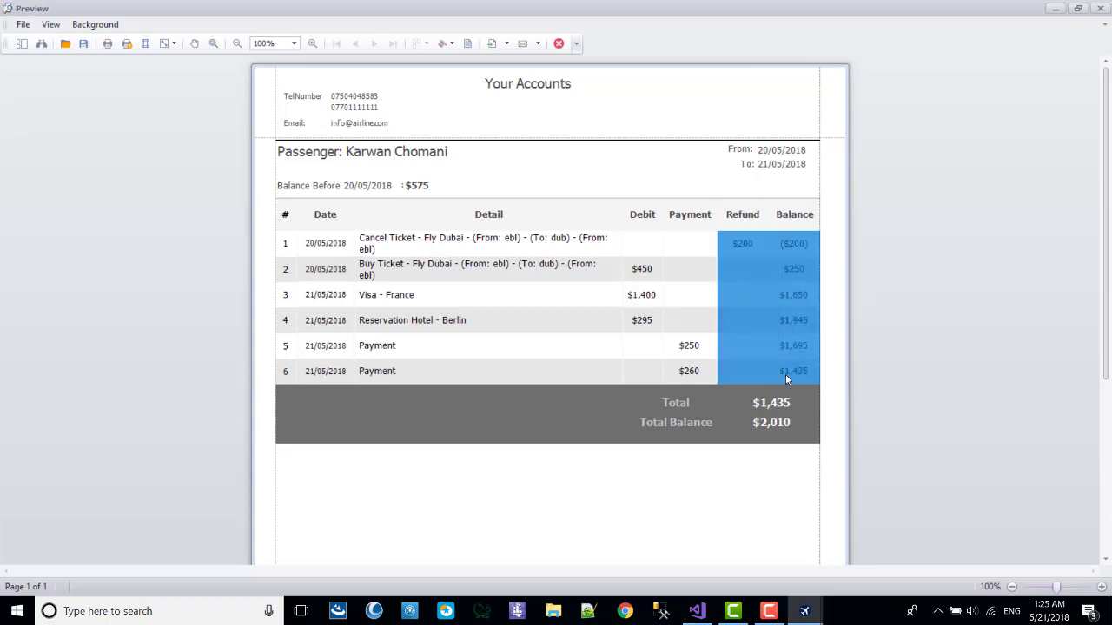
click(796, 195)
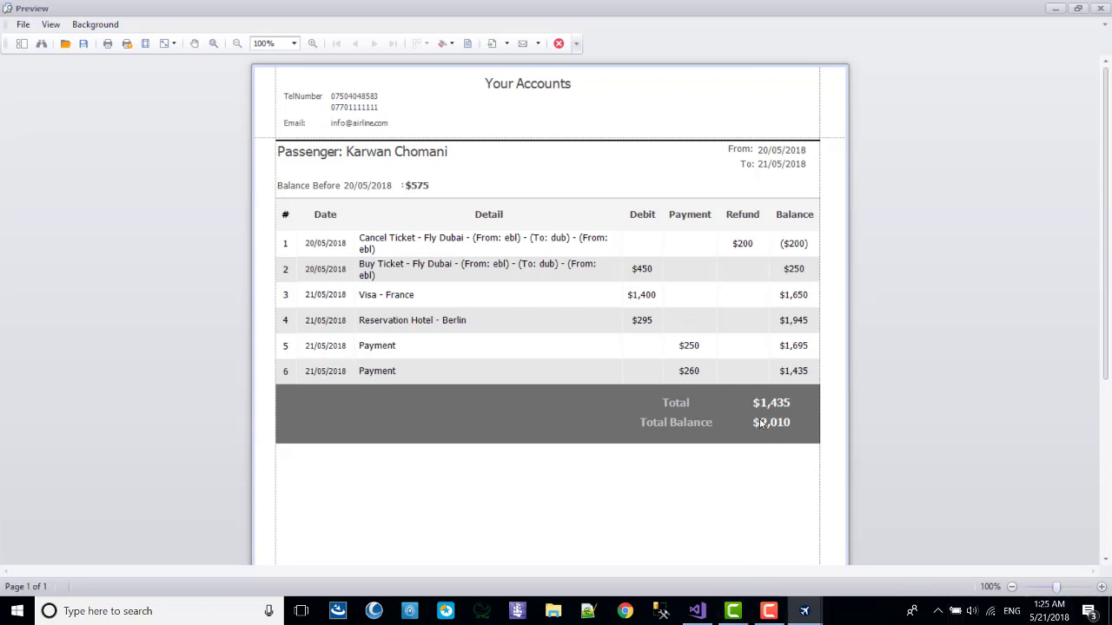
click(1098, 11)
click(831, 220)
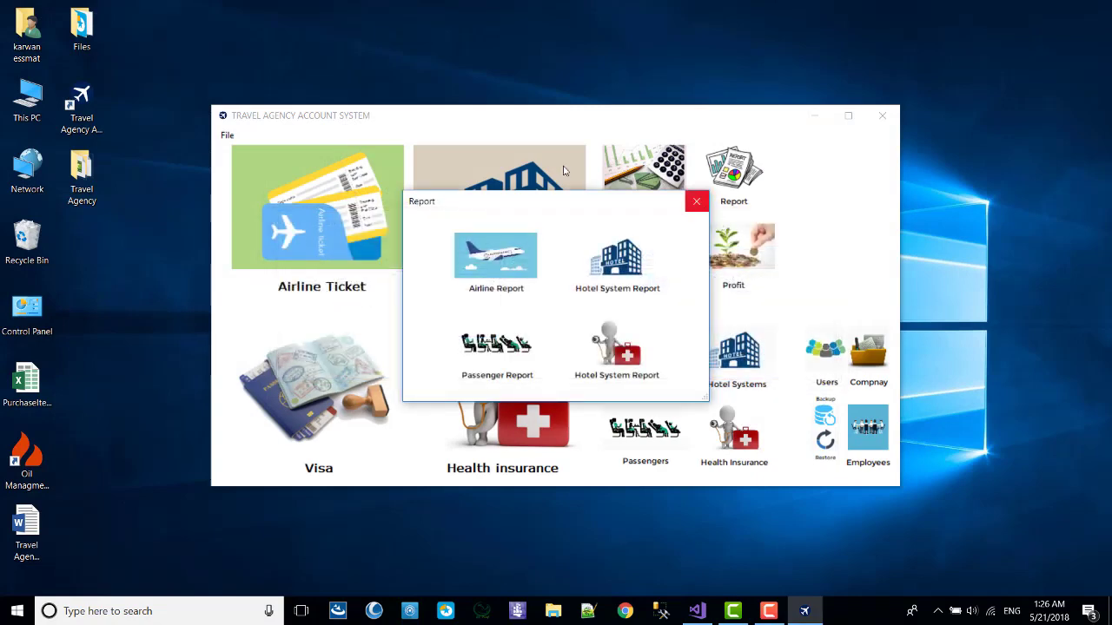
click(696, 200)
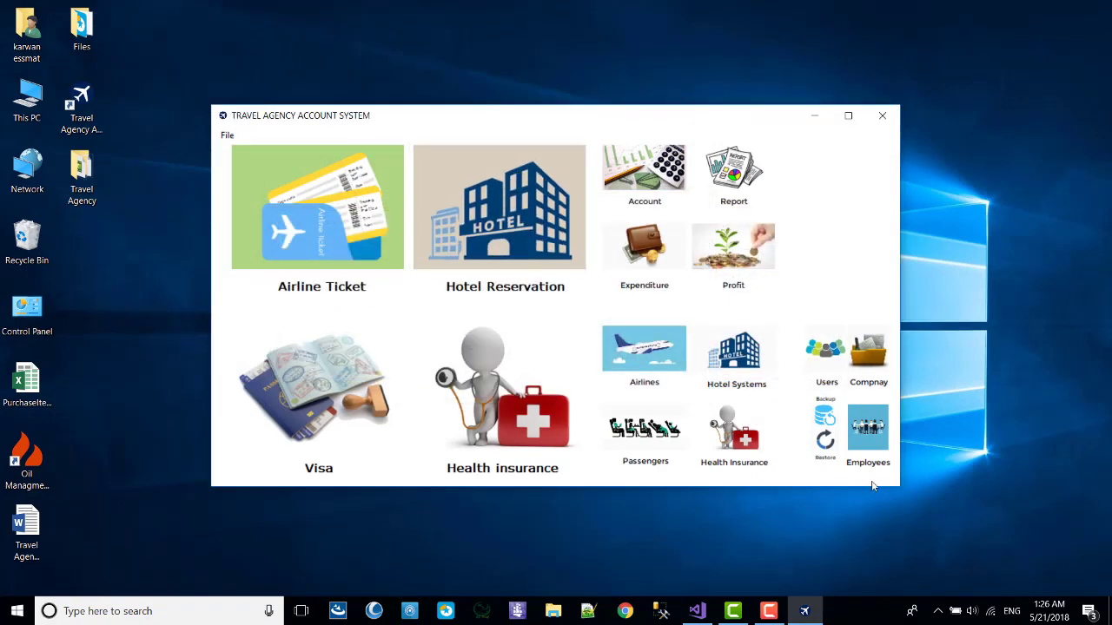
Replace the company e-mail in Company Information with a personal Gmail address.
click(868, 356)
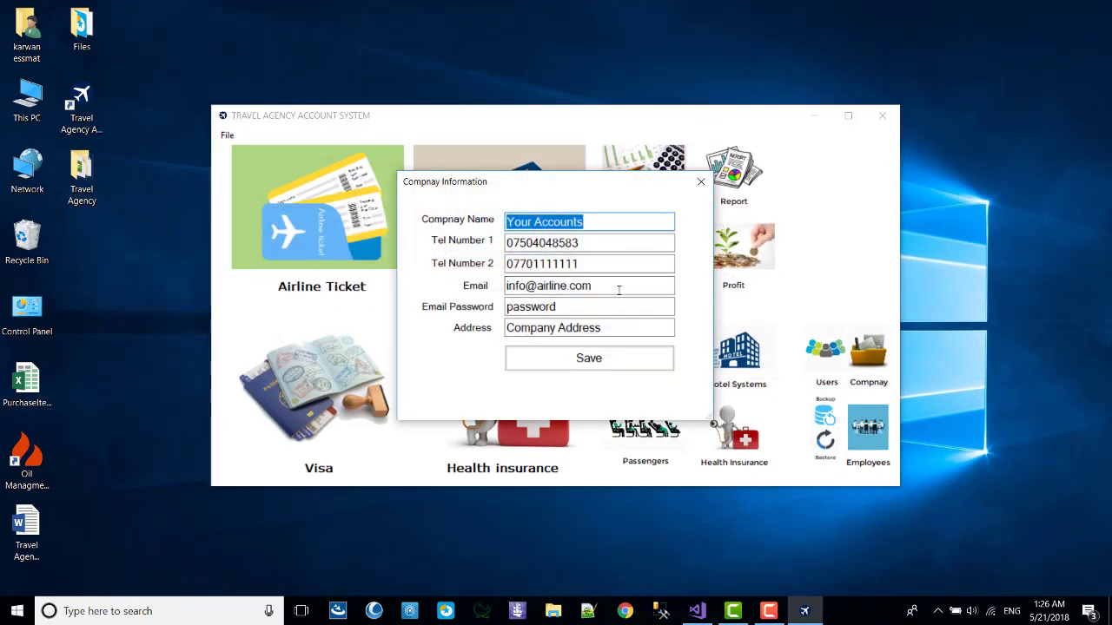
drag(599, 285, 347, 282)
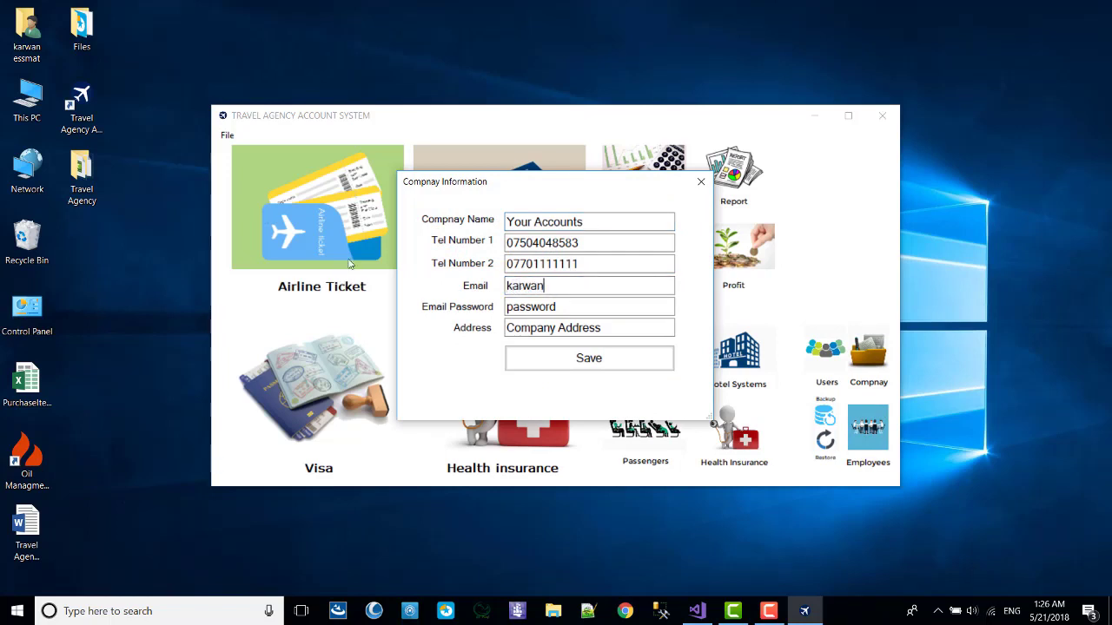
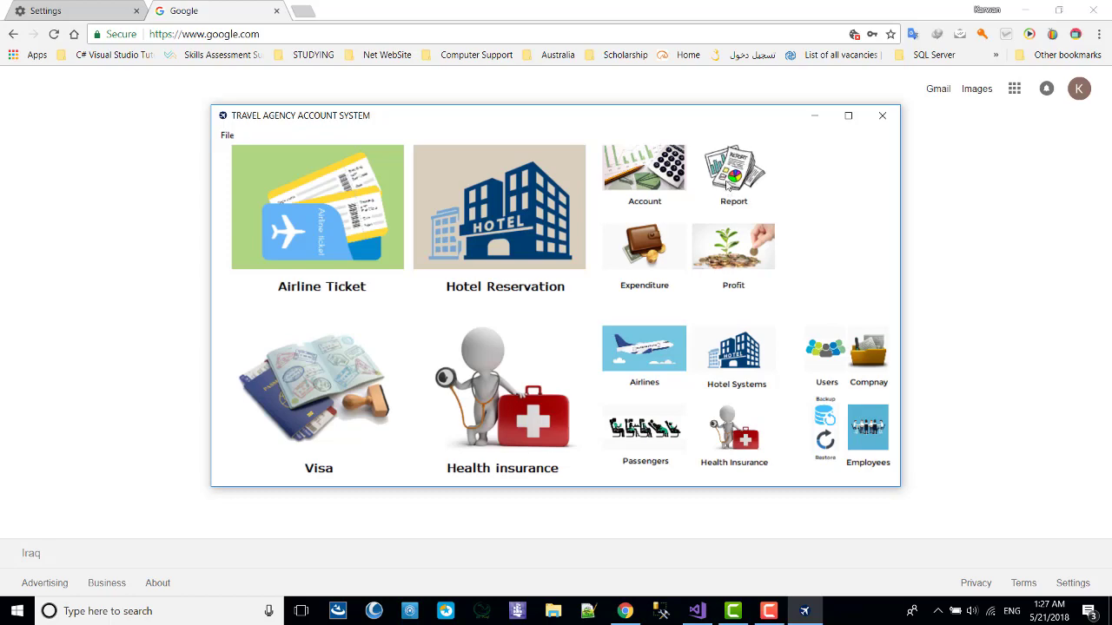
Pick the passenger in Passenger Report and e-mail their balance report, confirming it was sent.
click(486, 344)
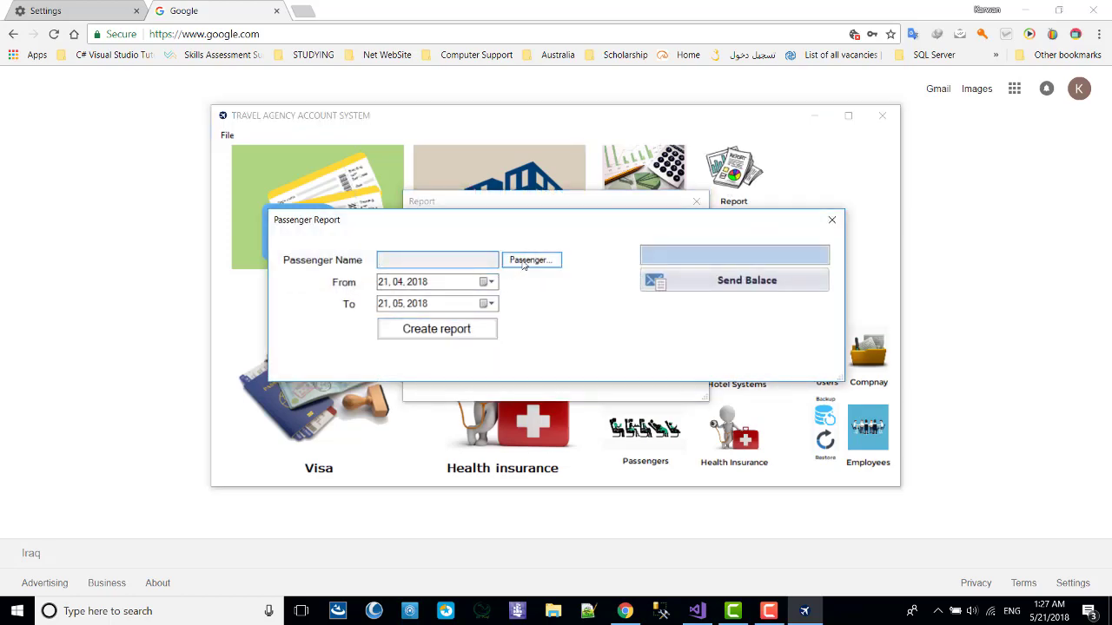
click(524, 262)
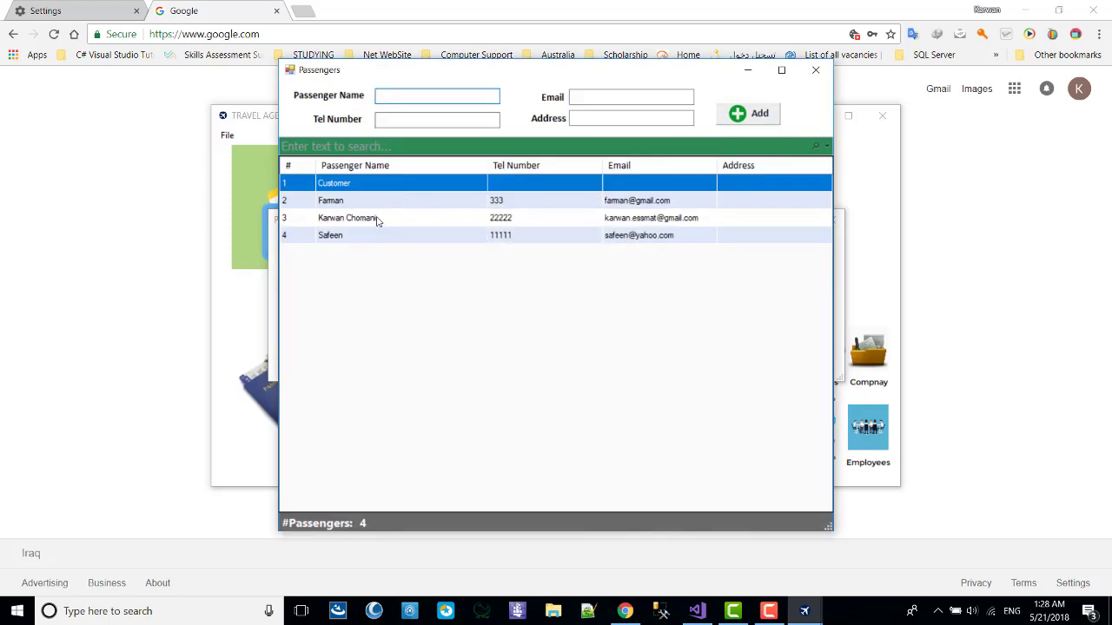
double_click(345, 223)
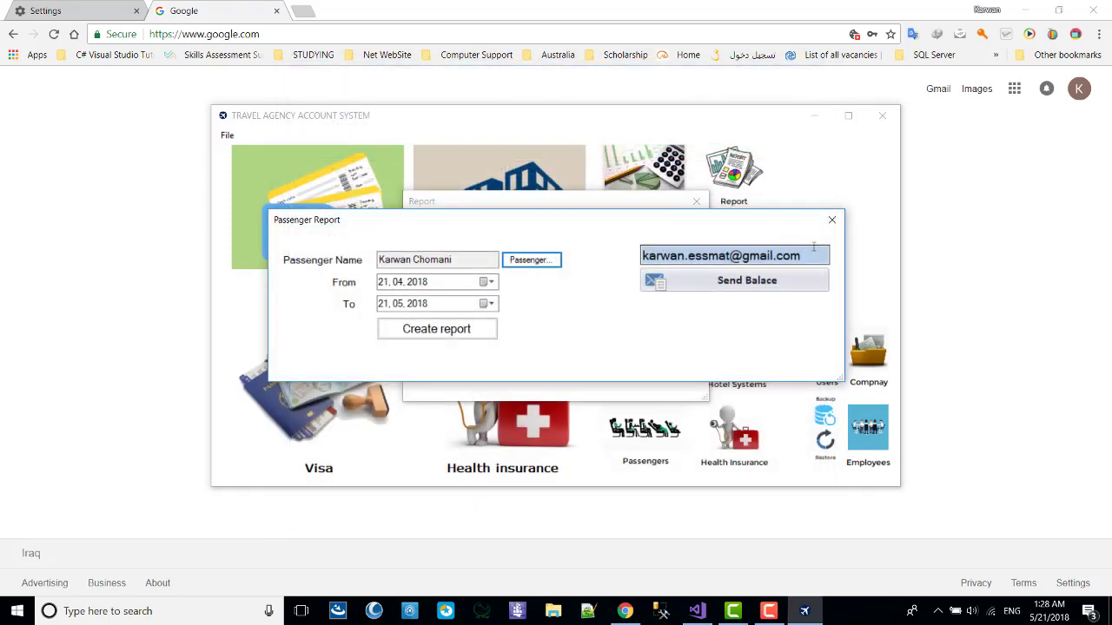
drag(800, 255, 643, 254)
click(729, 282)
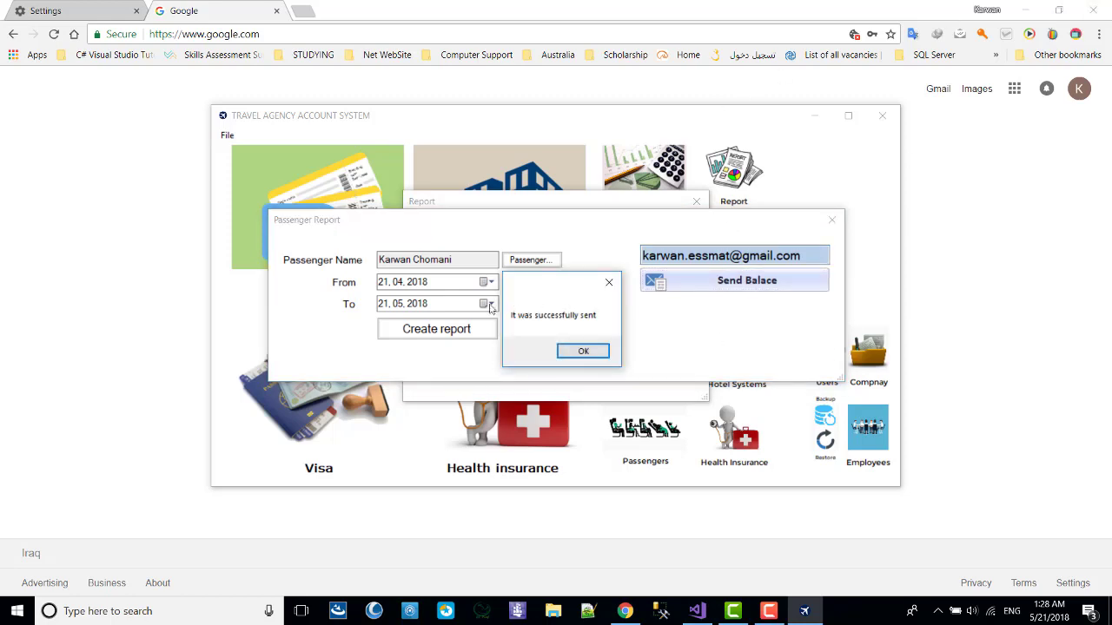
click(583, 350)
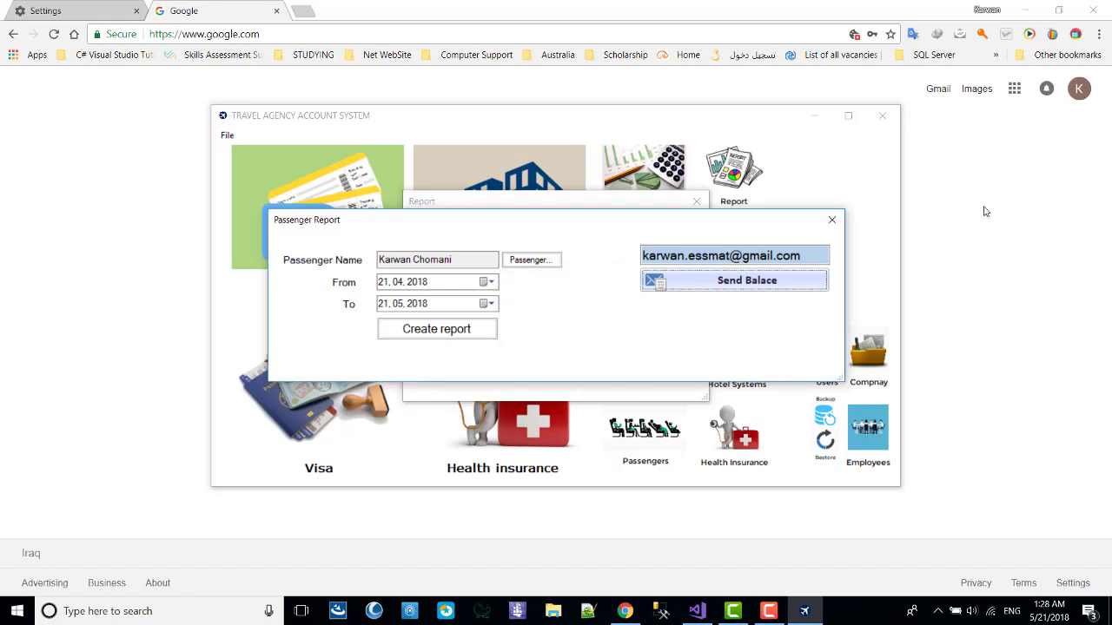
click(1080, 110)
Dismiss the Google account menu, profile photo dialog and Settings tab in Chrome.
click(1079, 91)
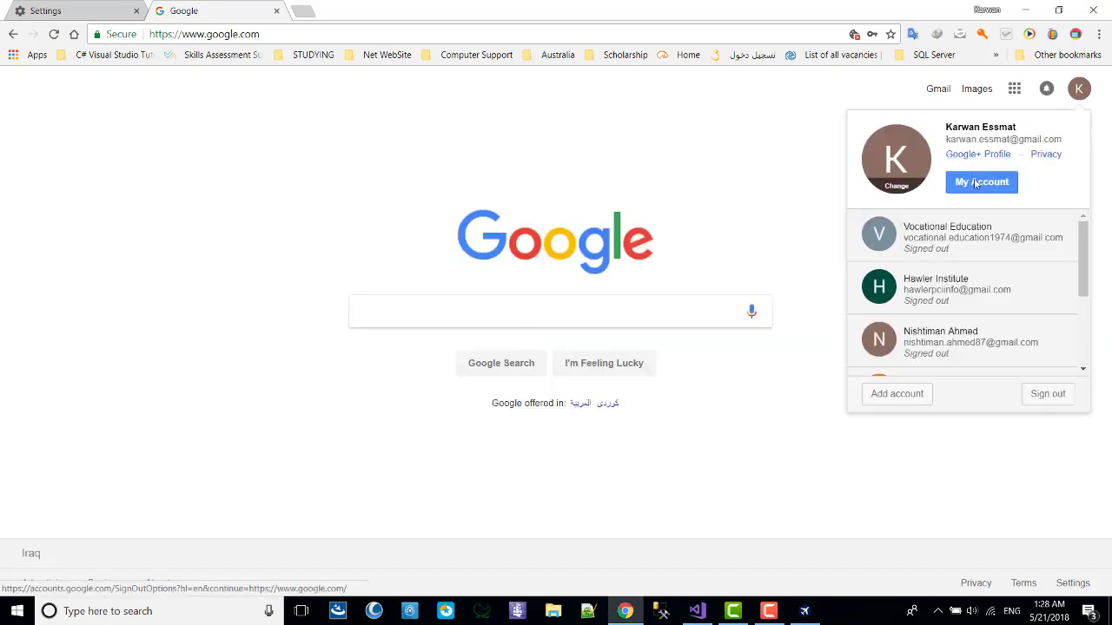
click(887, 161)
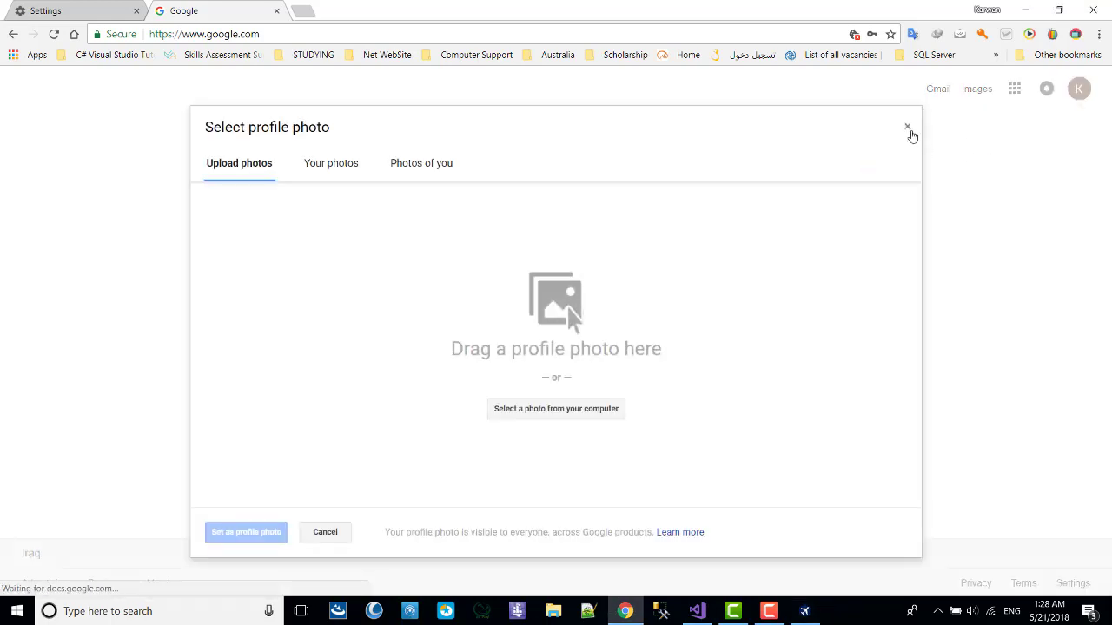
click(909, 129)
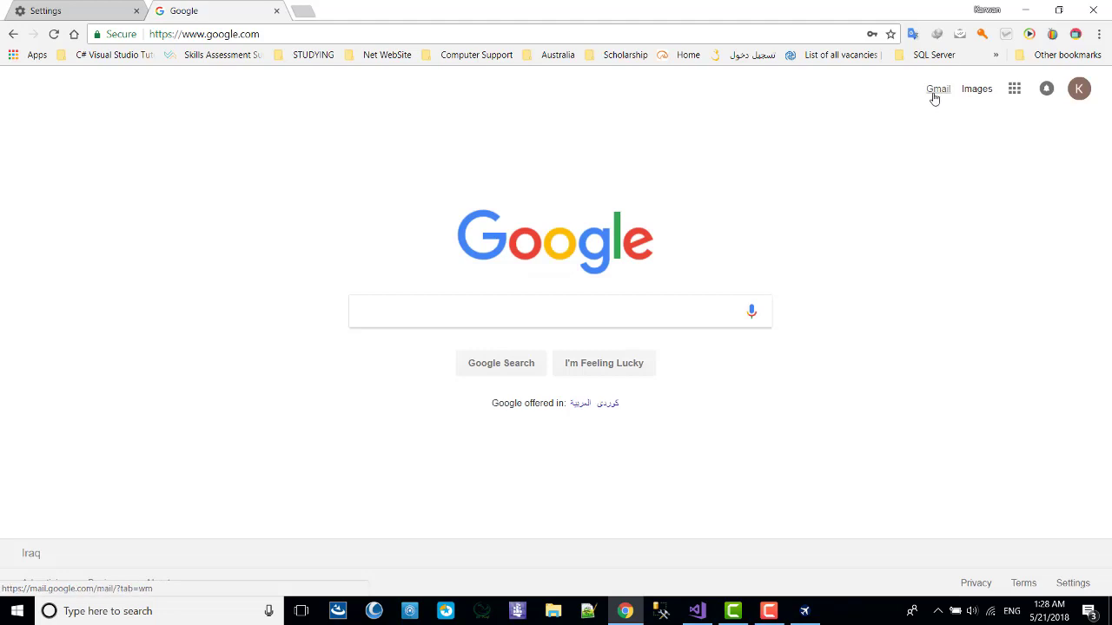
click(137, 10)
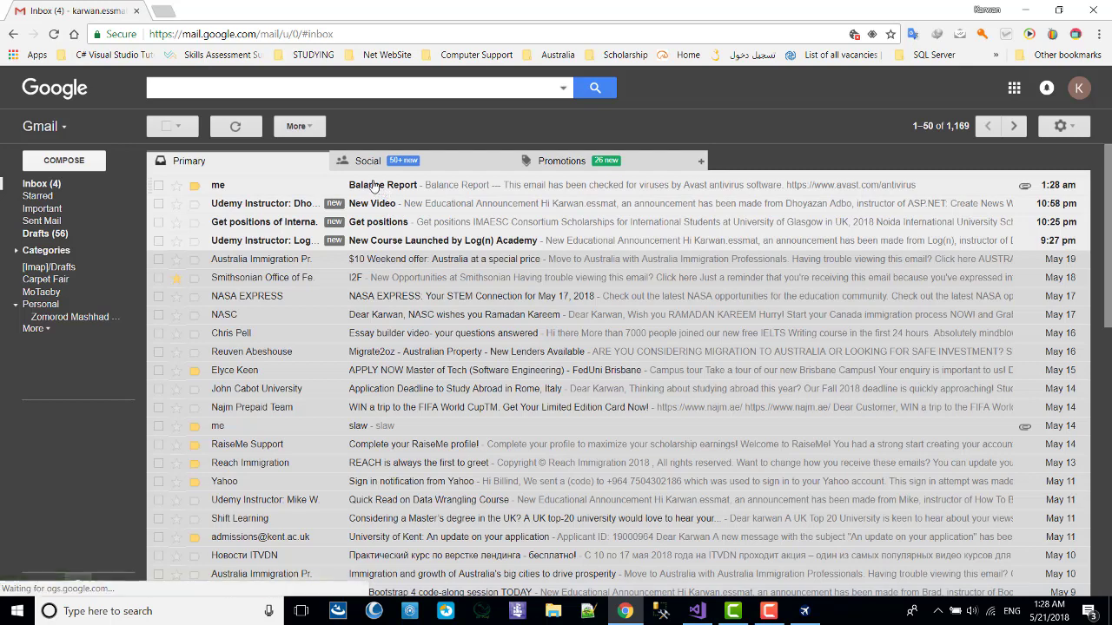
Open the Balance Report e-mail and its CheckBalance.pdf attachment, then close Chrome.
click(352, 184)
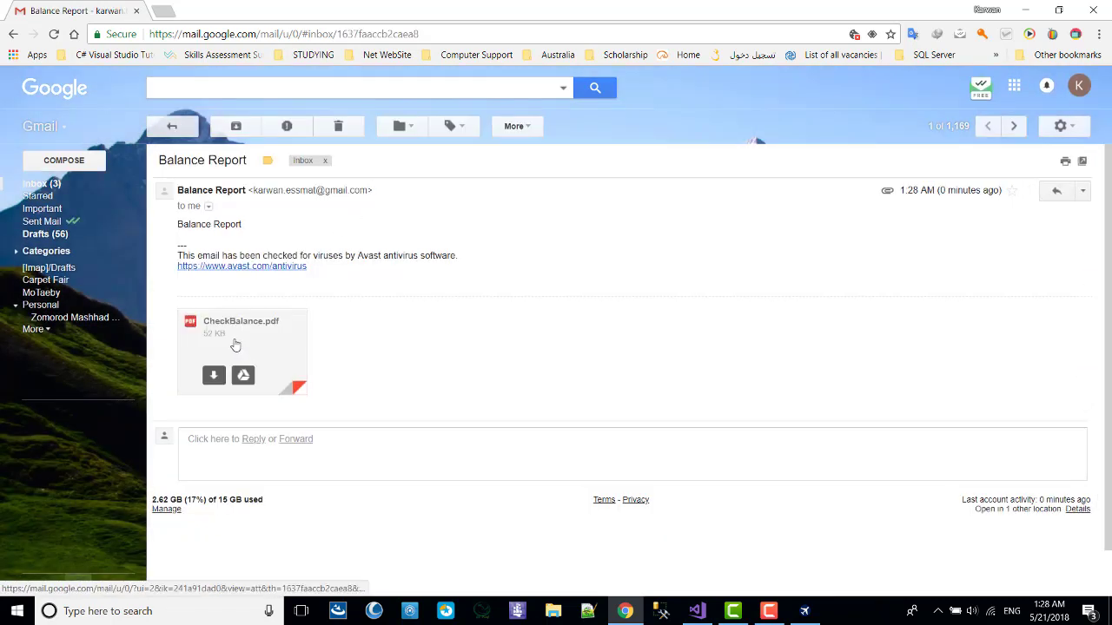
click(241, 342)
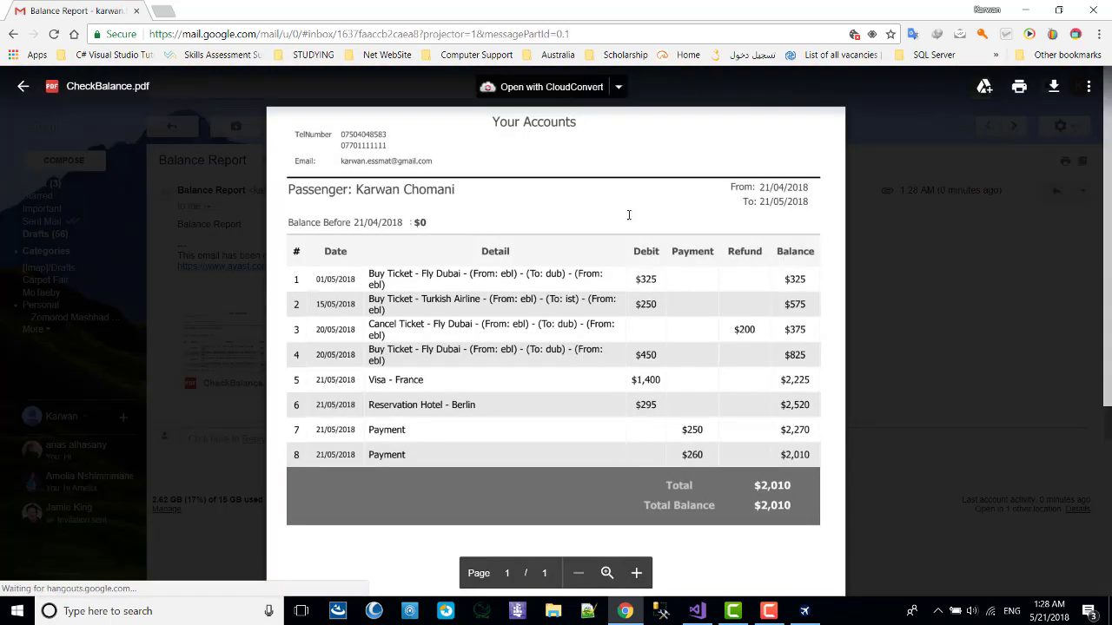
click(940, 306)
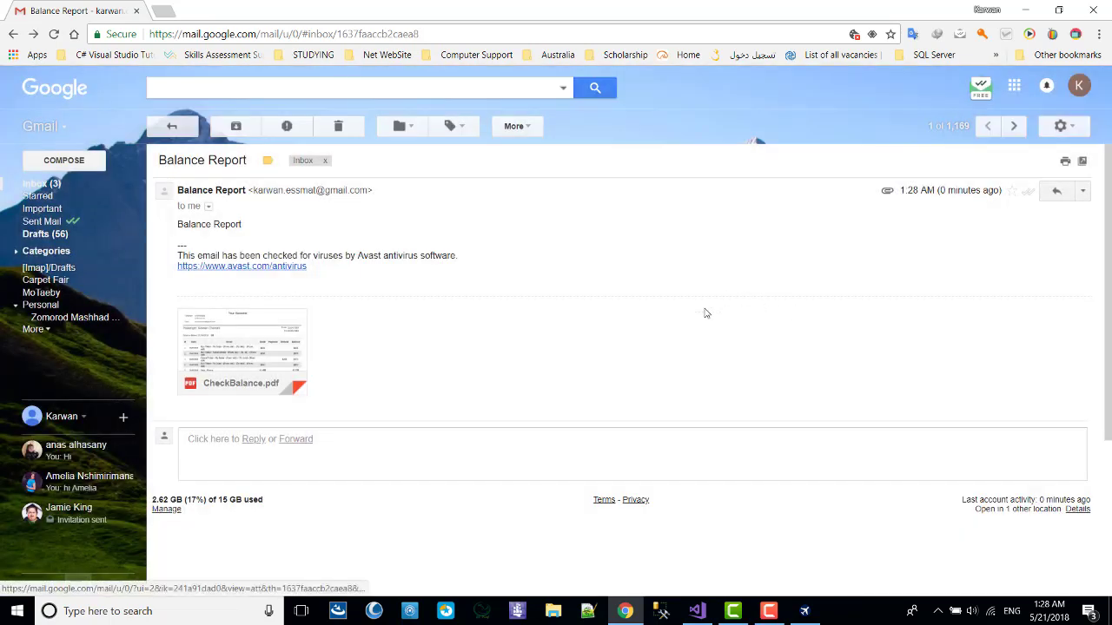
click(1096, 7)
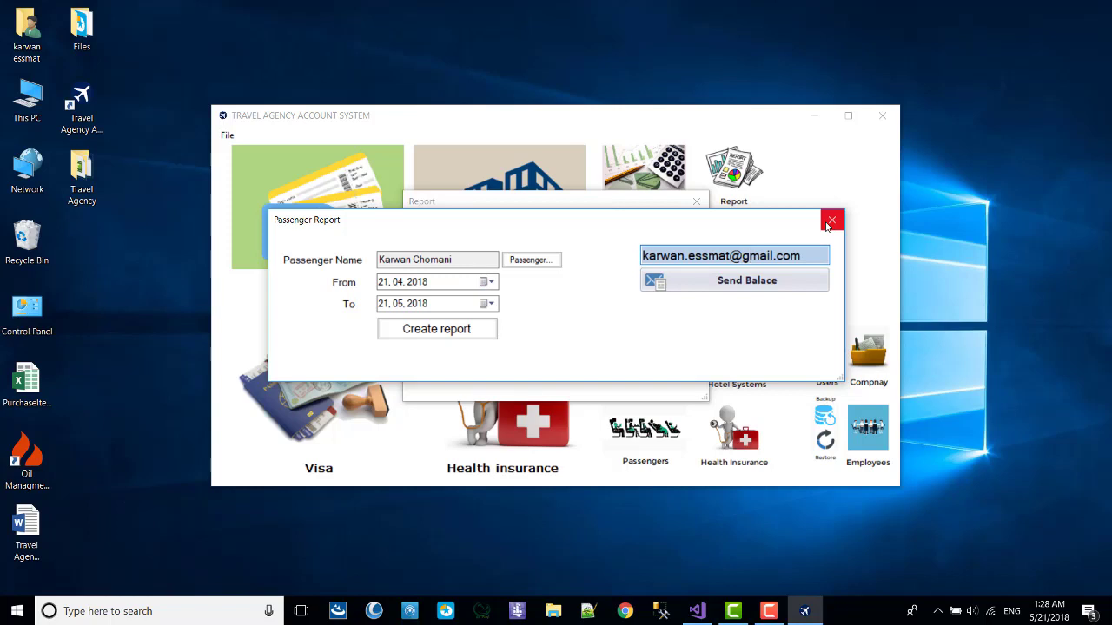
Close the passenger report and preview the default health insurance report, then close it.
click(830, 221)
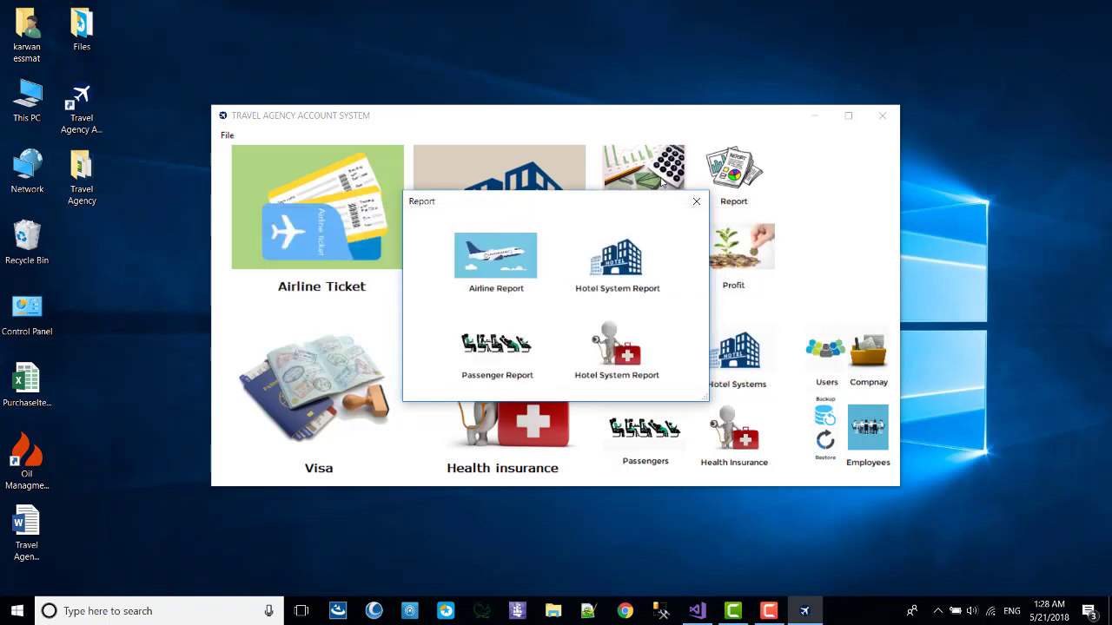
click(618, 348)
click(575, 337)
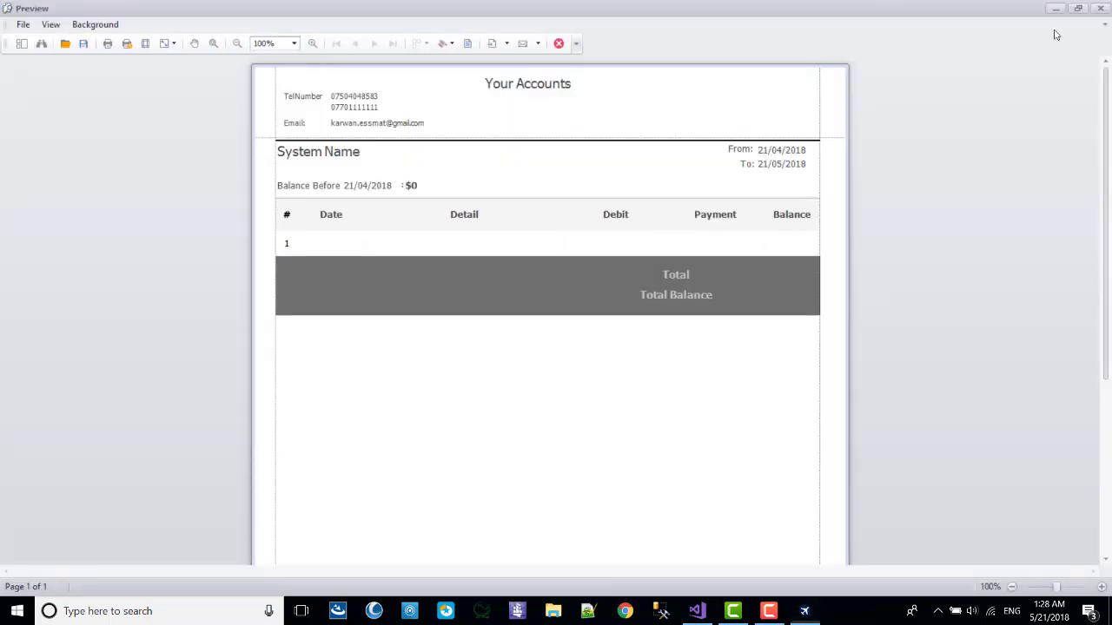
key(alt+F4)
Preview the PLEXIS health insurance report with its $0 balance, then close all report windows.
click(629, 272)
click(574, 298)
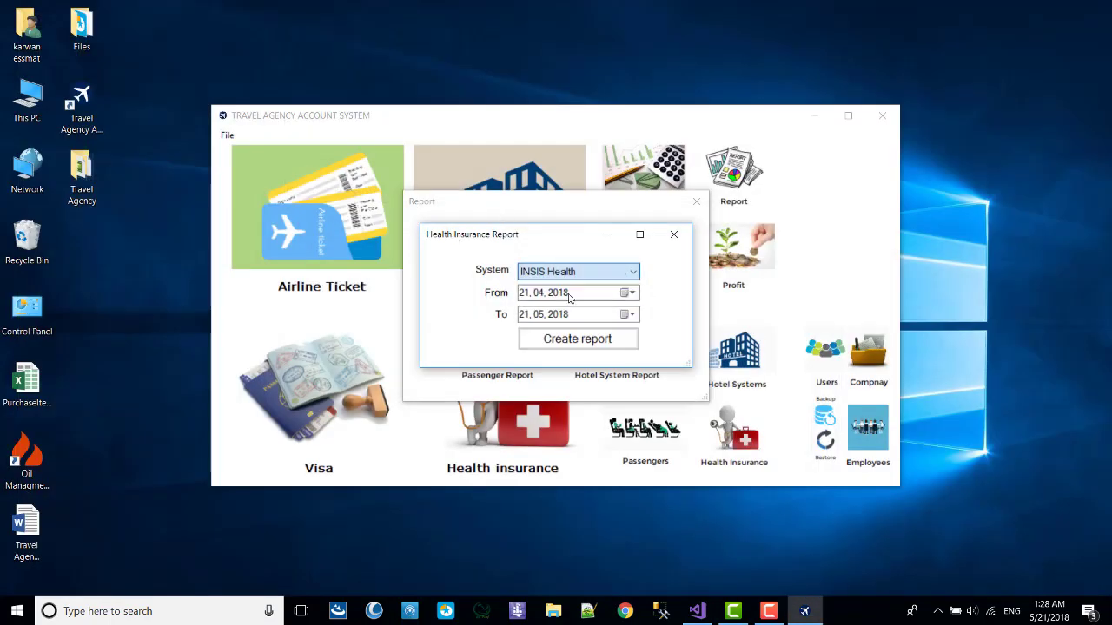
click(597, 340)
drag(367, 243, 946, 350)
click(709, 243)
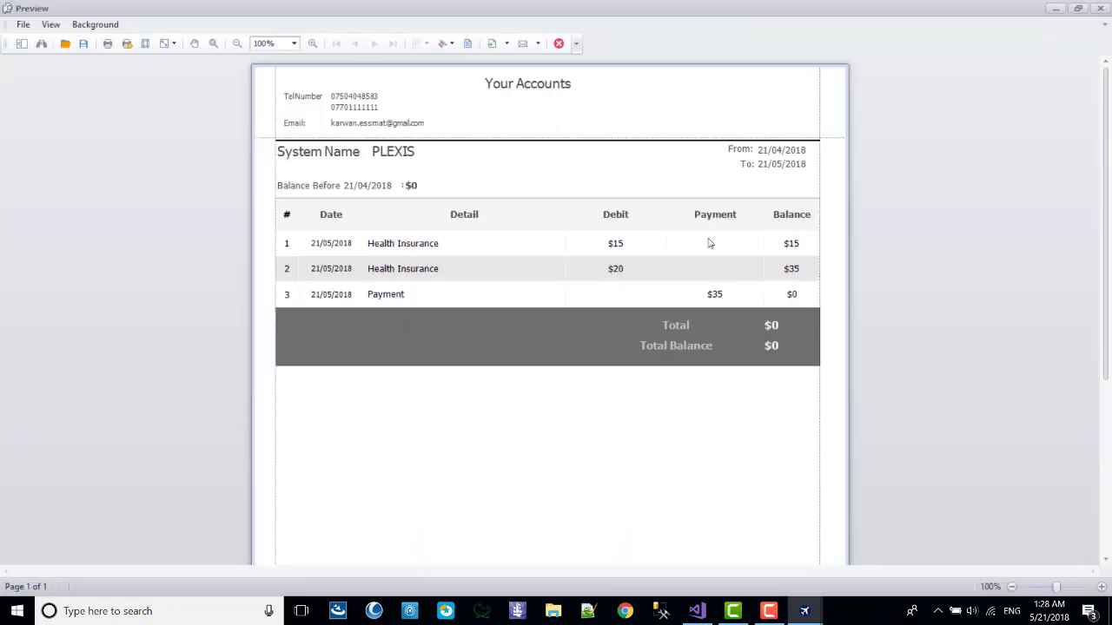
click(1102, 8)
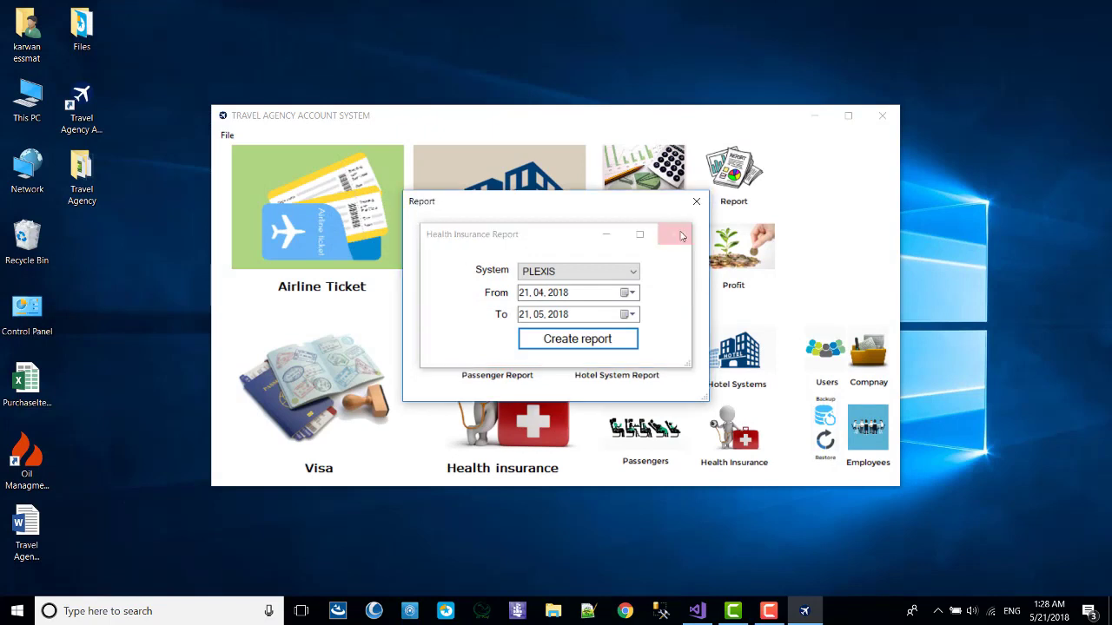
click(672, 230)
click(556, 165)
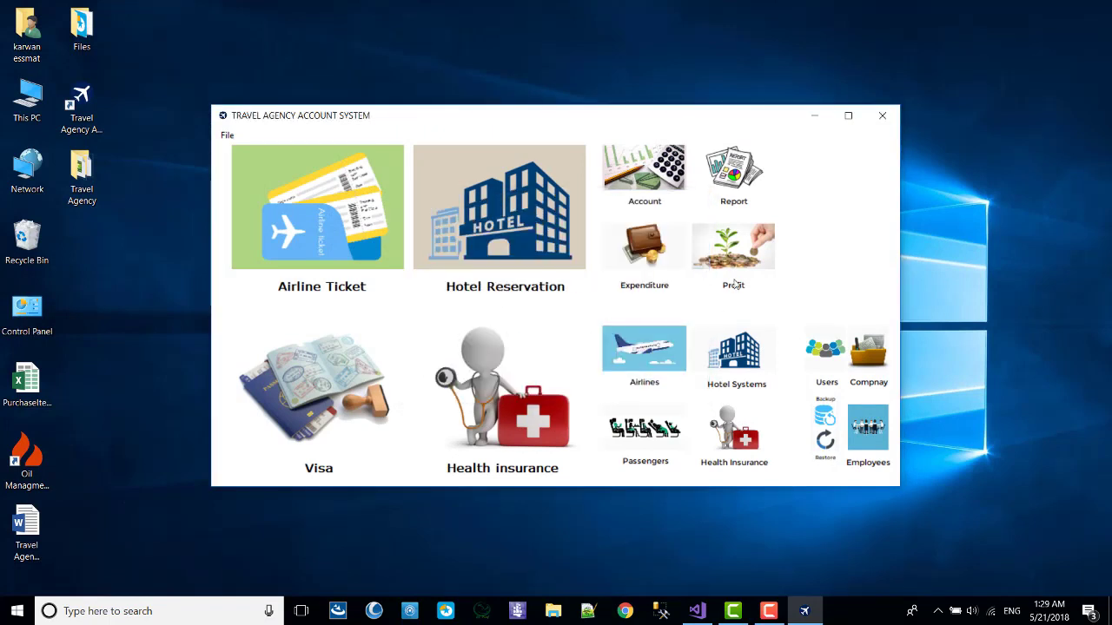
Record a Salary expenditure with amount 500.
click(668, 256)
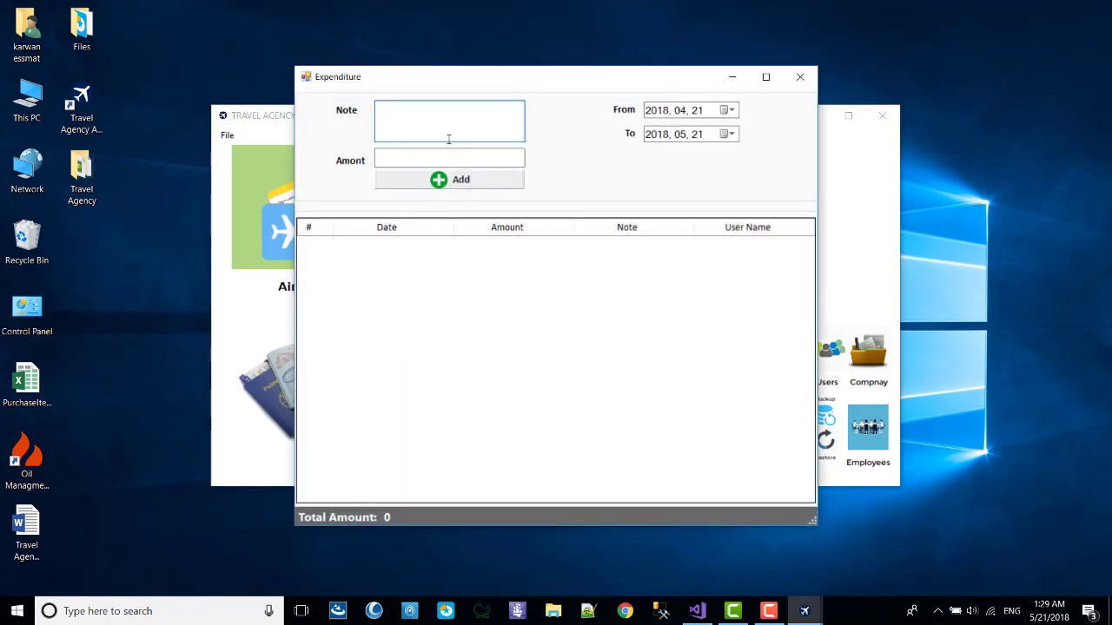
text(ew)
key(BackSpace)
key(BackSpace)
text(Salry)
click(437, 157)
text(2)
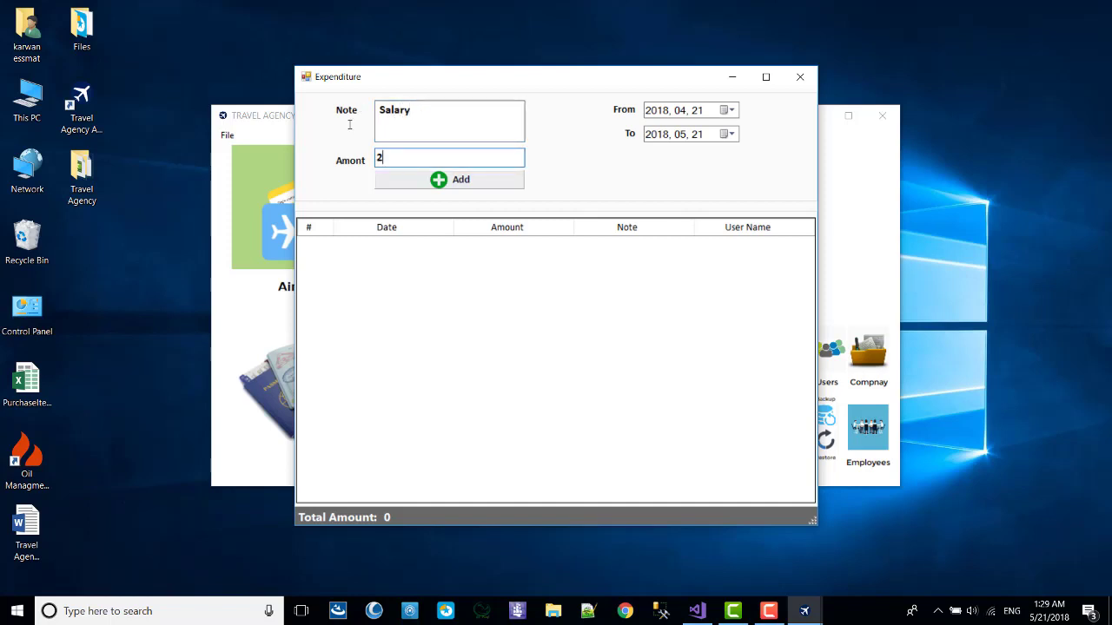
text(50)
double_click(404, 158)
text(50)
click(382, 181)
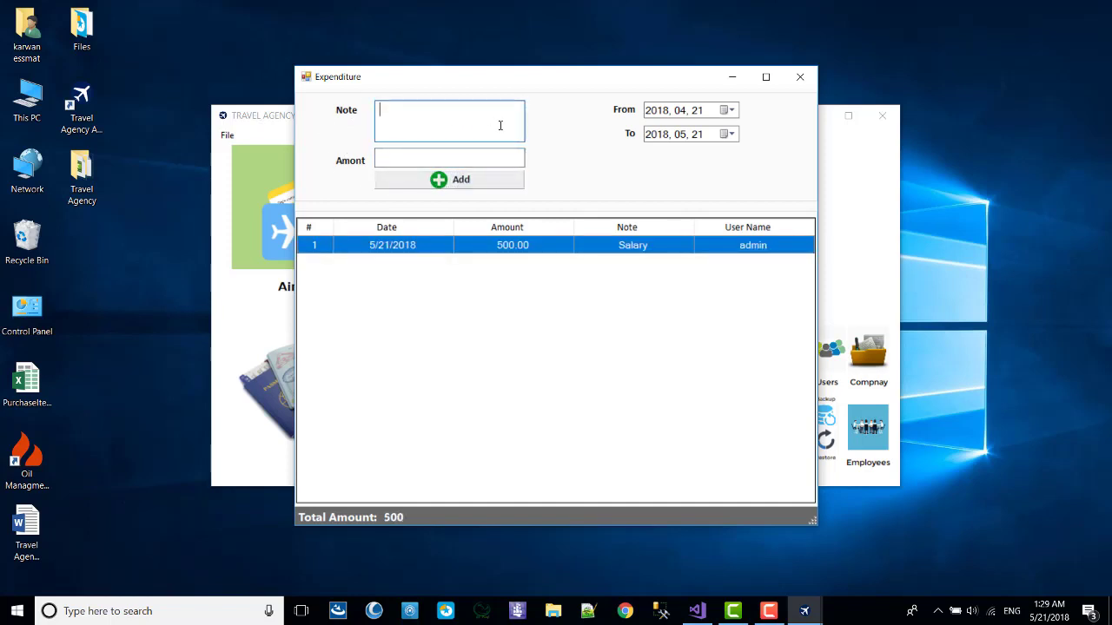
Record a Rent expenditure of 400, bringing the total to 900, and close Expenditure.
text(Ret)
text(nt)
click(476, 151)
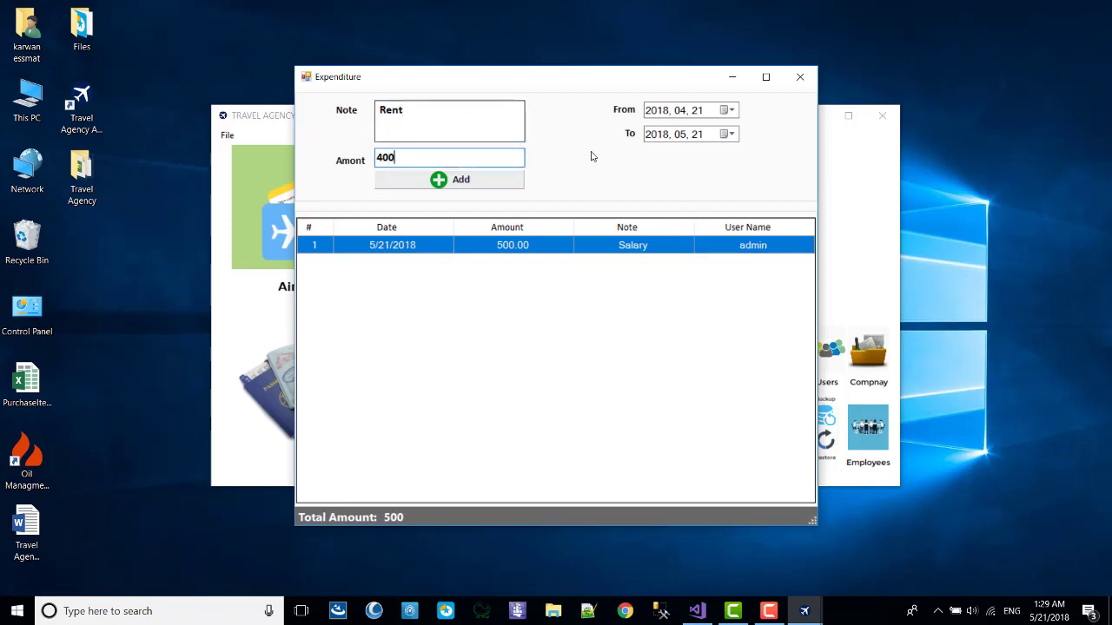
click(429, 184)
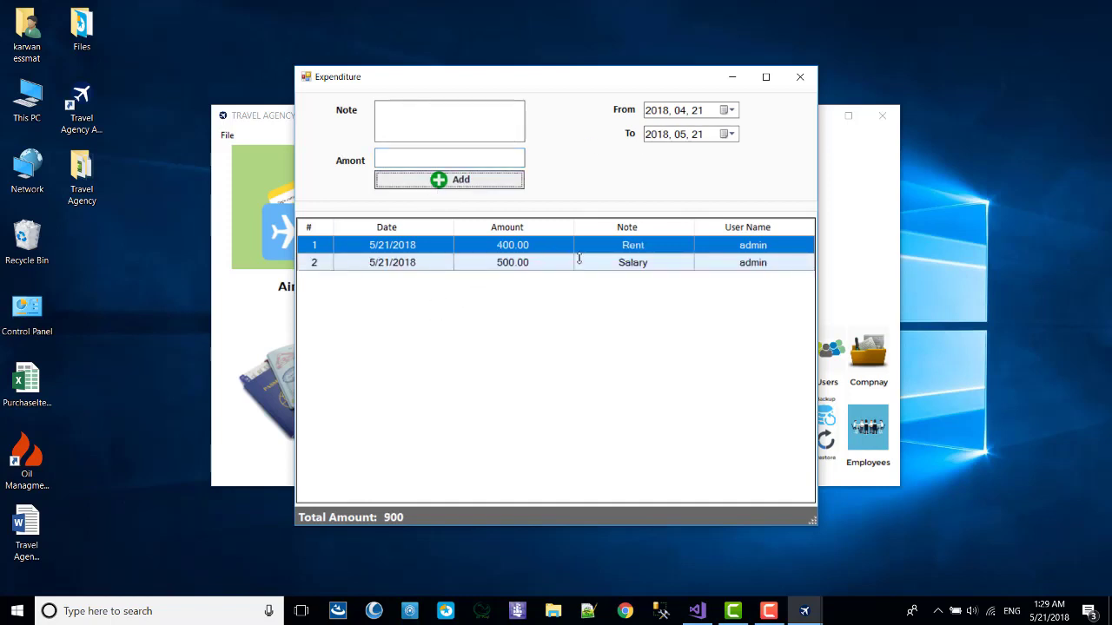
click(455, 129)
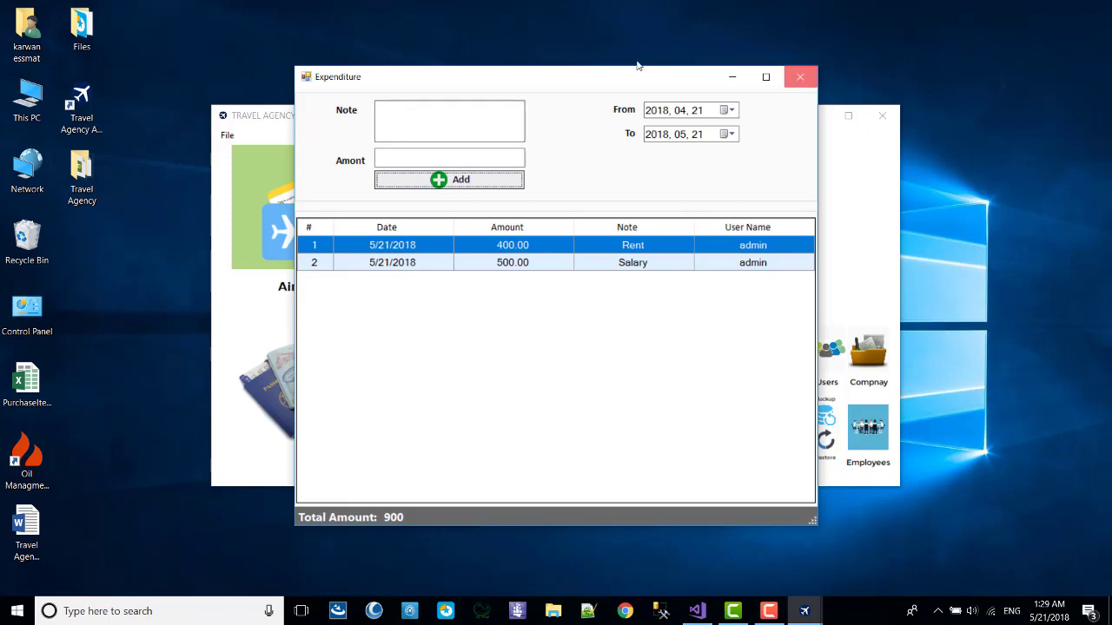
click(800, 76)
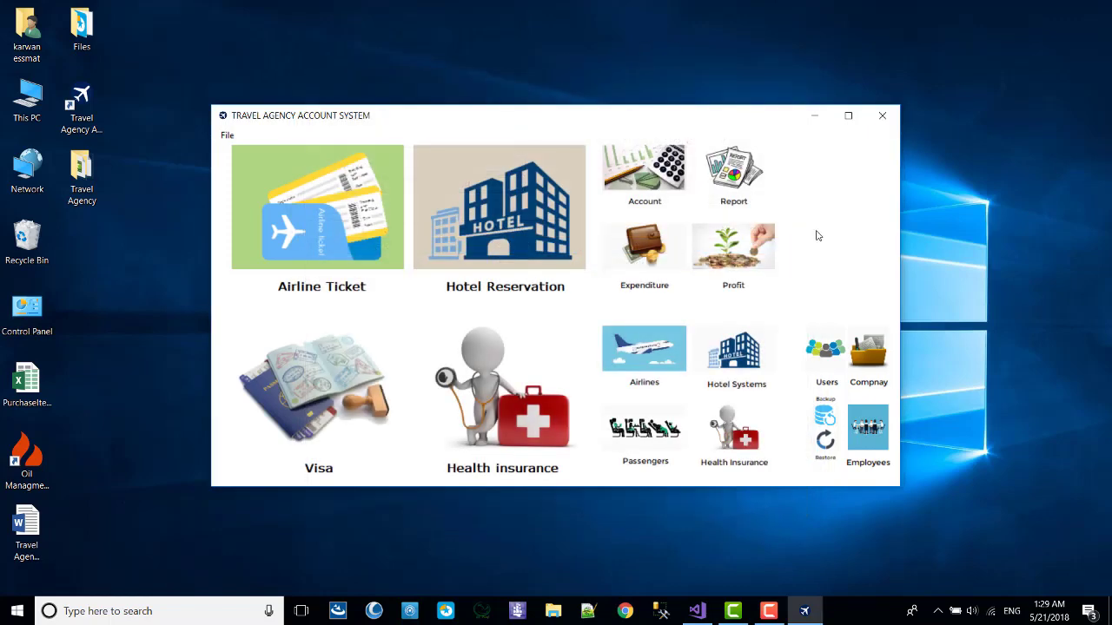
click(745, 245)
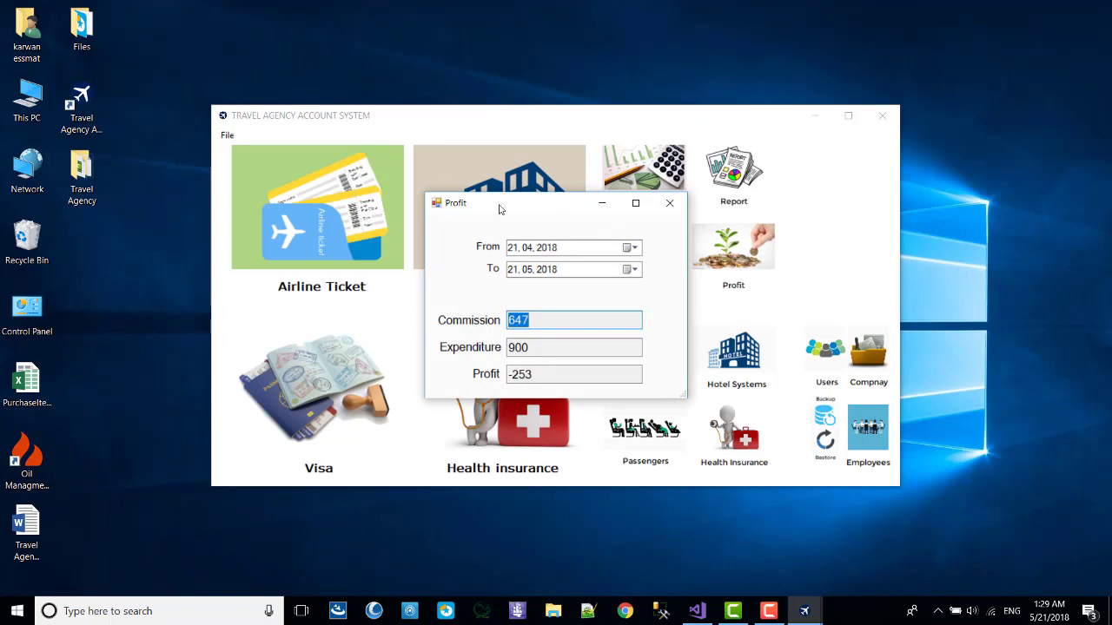
drag(499, 209, 346, 115)
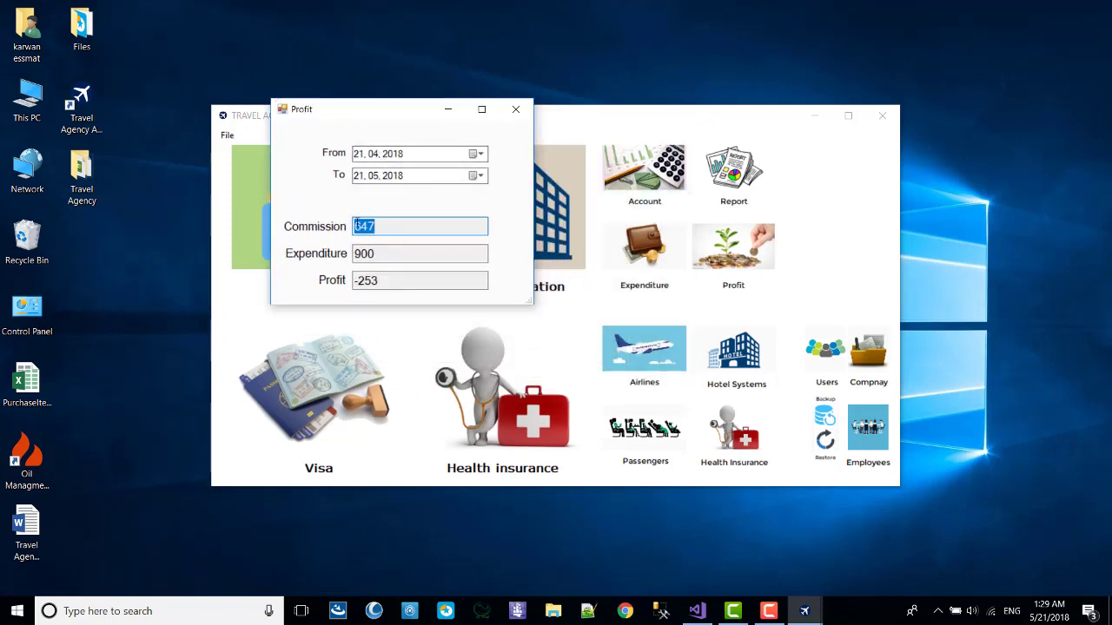
click(374, 226)
drag(374, 227, 361, 231)
key(Tab)
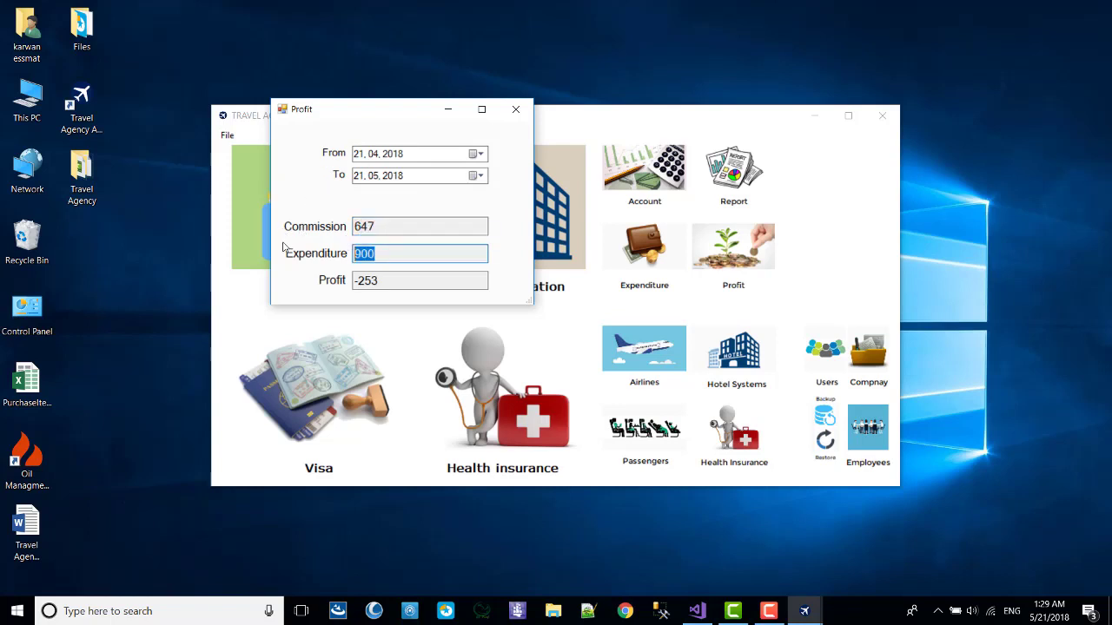
click(423, 278)
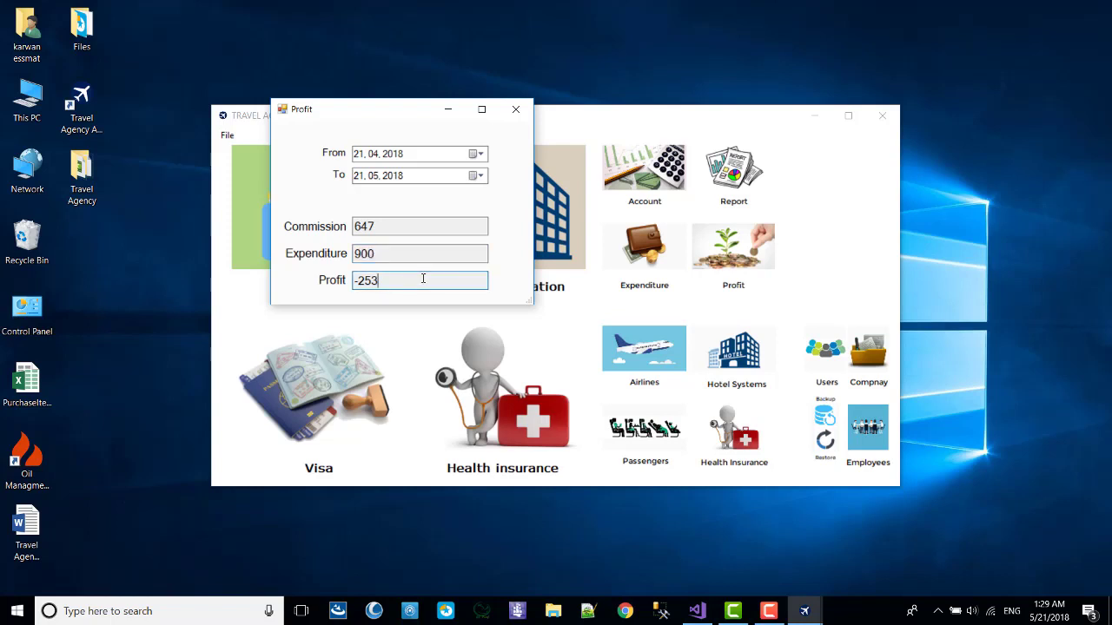
drag(383, 281, 291, 306)
click(516, 110)
click(645, 252)
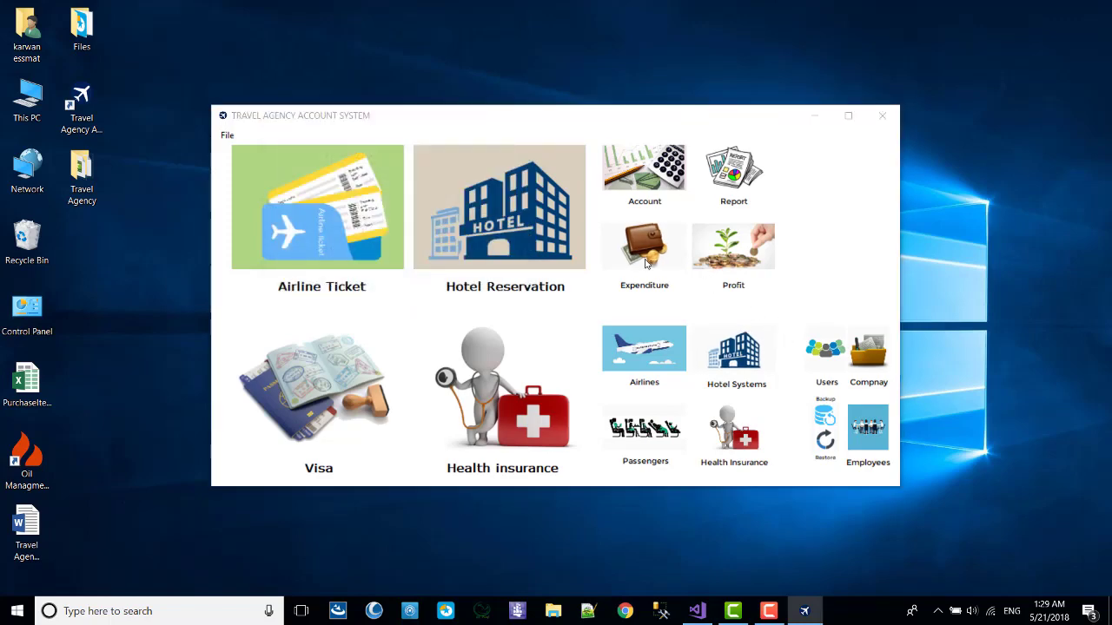
Delete the Salary 500 expenditure row, leaving only Rent 400.
click(503, 271)
right_click(505, 268)
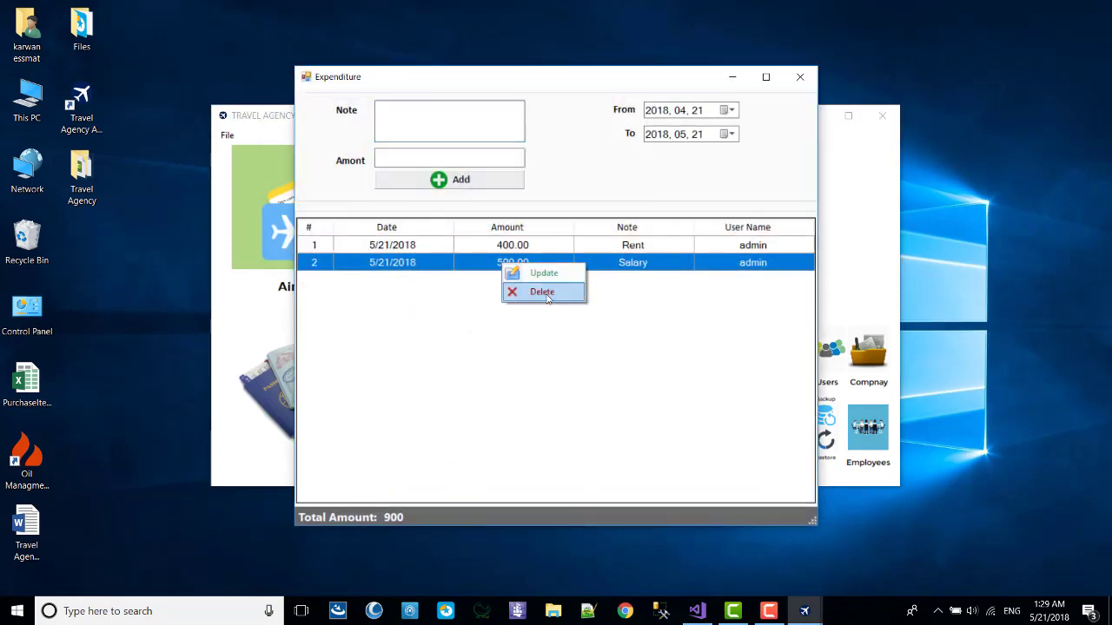
click(547, 295)
click(554, 354)
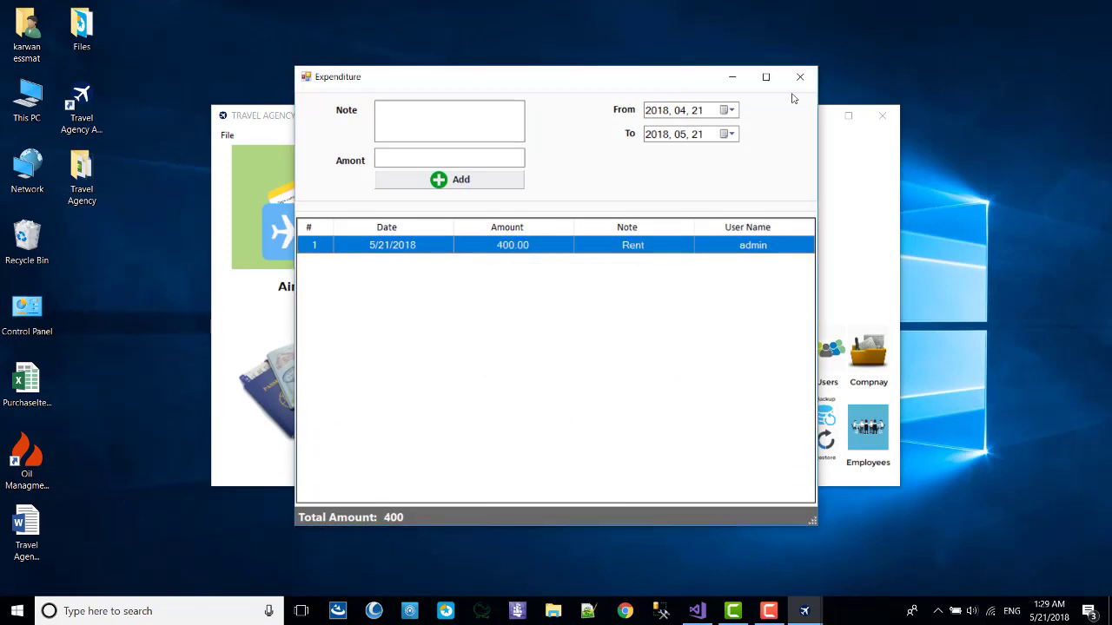
right_click(499, 256)
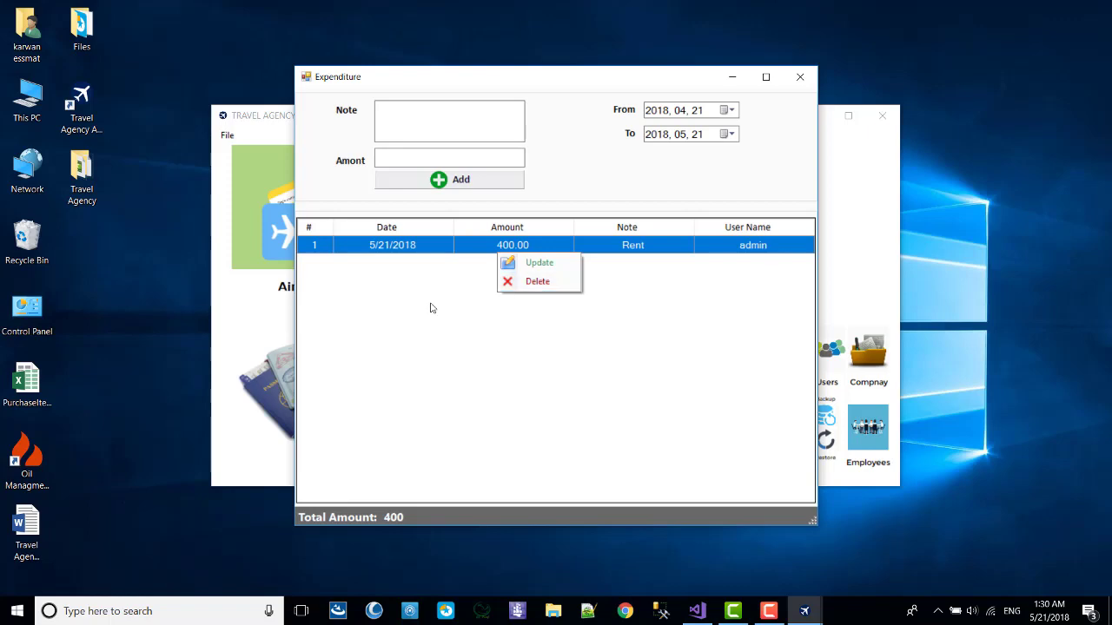
click(800, 77)
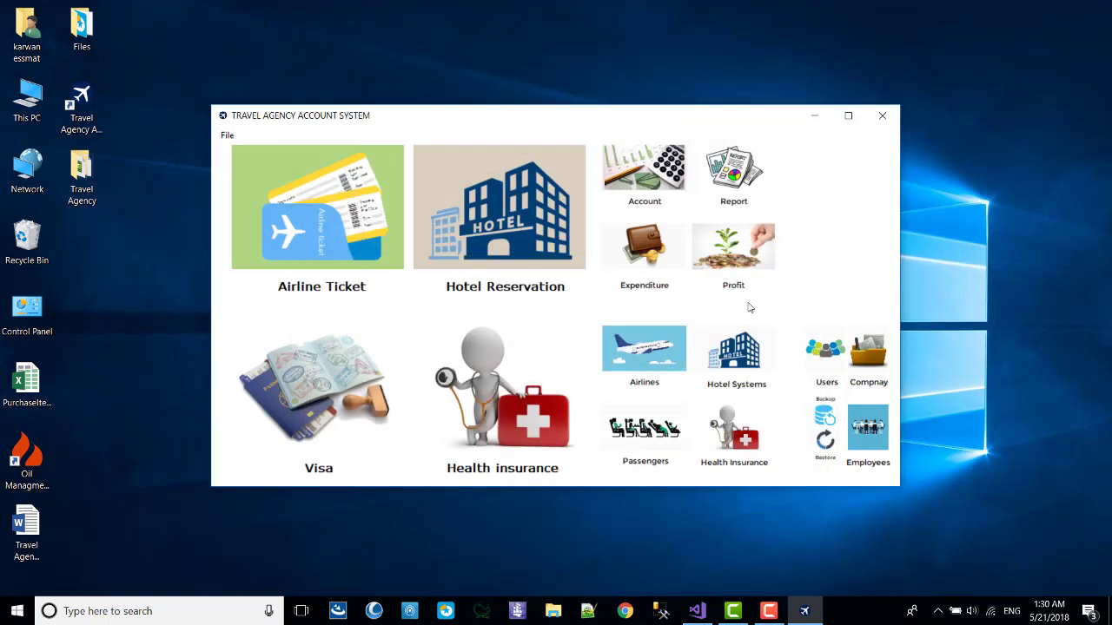
Check the Profit window: commission 647 minus expenditure 400 gives profit 247.
click(733, 252)
key(Tab)
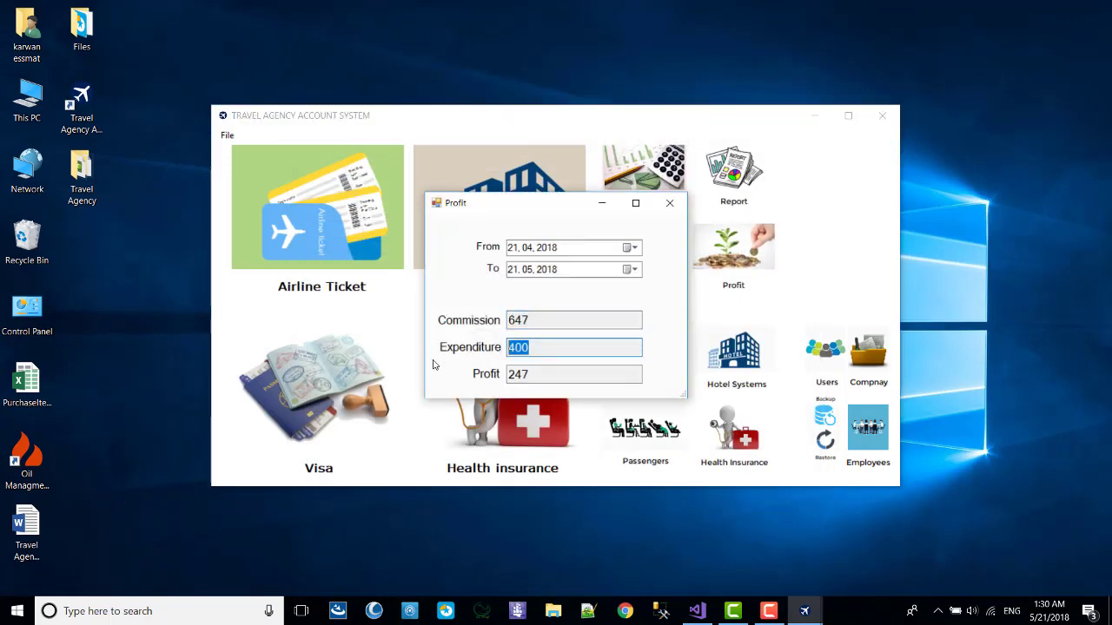
drag(556, 318, 502, 330)
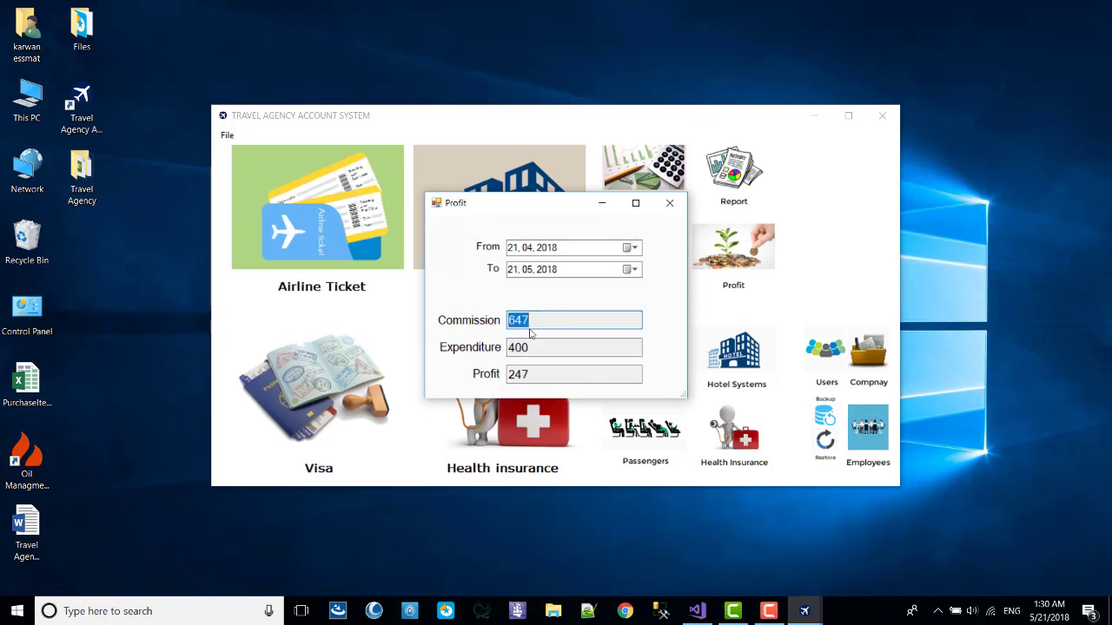
key(ctrl+c)
drag(556, 348, 468, 350)
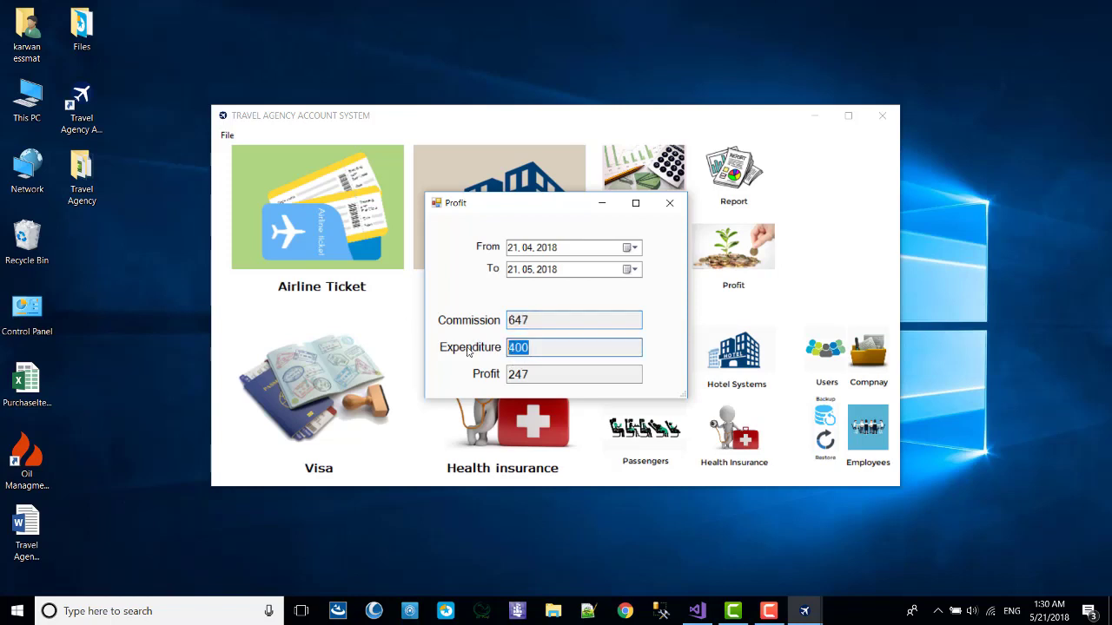
drag(556, 374, 418, 376)
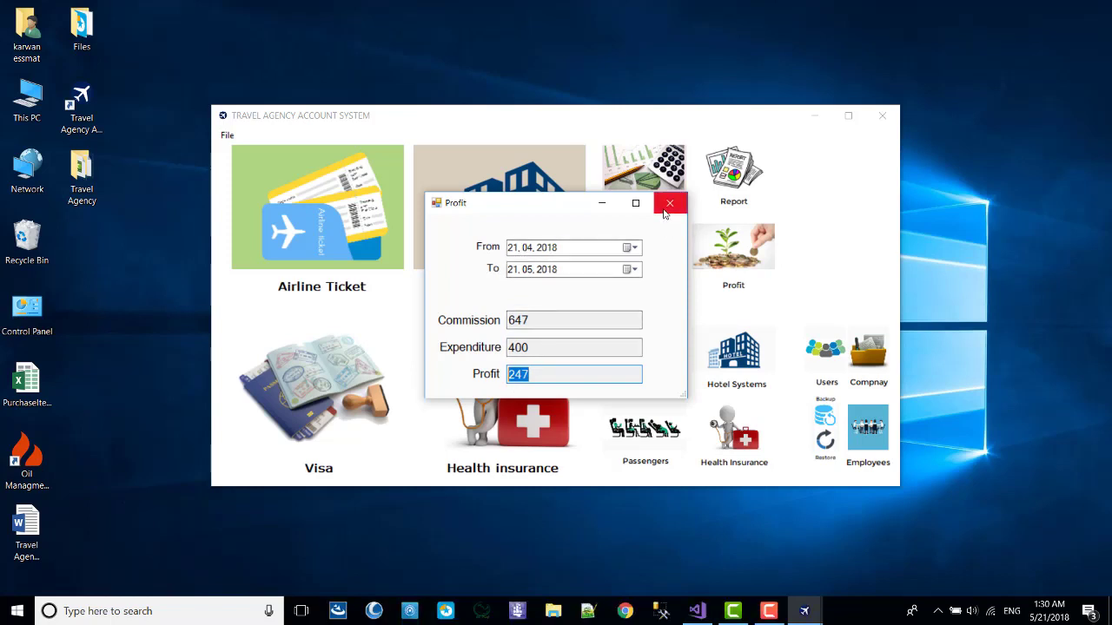
click(664, 212)
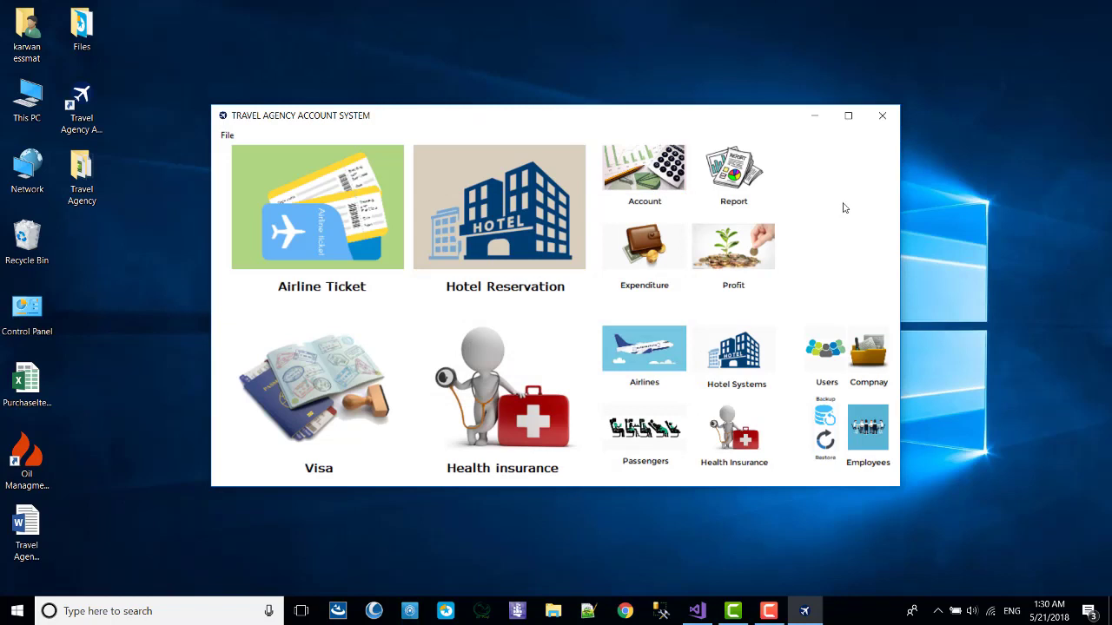